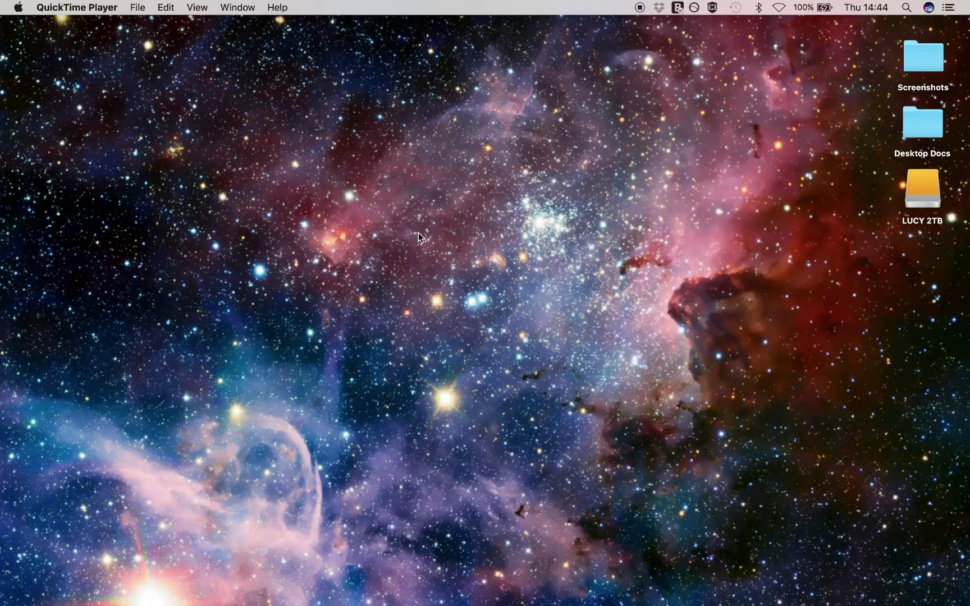
Switch to Final Cut Pro, show the library's clips and move the Flamenco1 playhead to about 7:20
key("ctrl+Right")
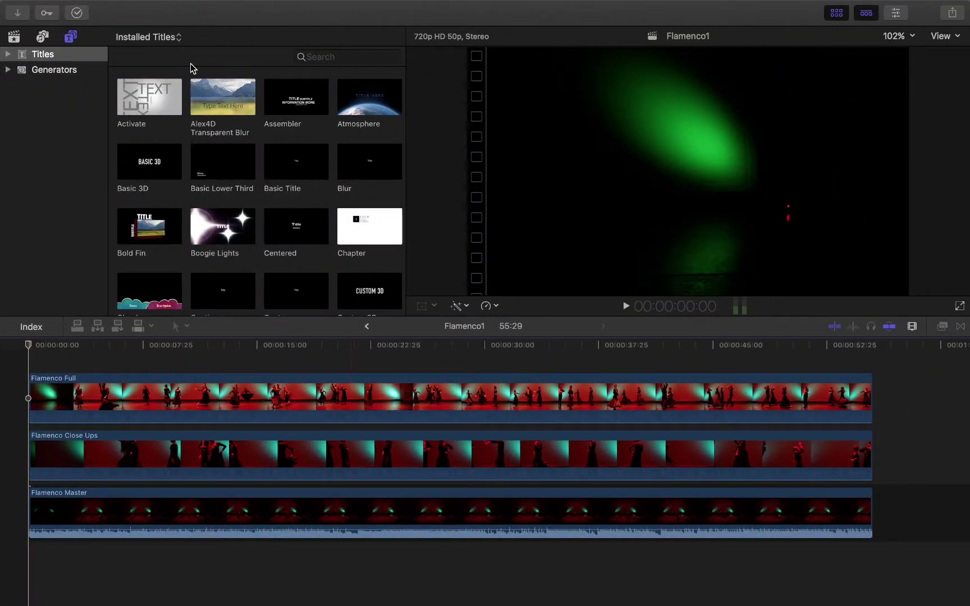
left_click(13, 37)
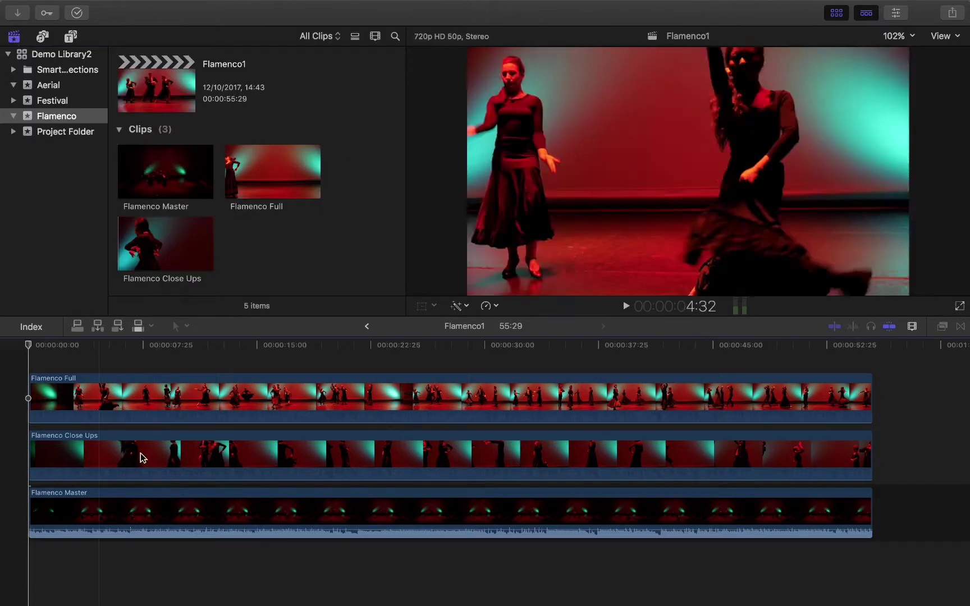
left_click(141, 345)
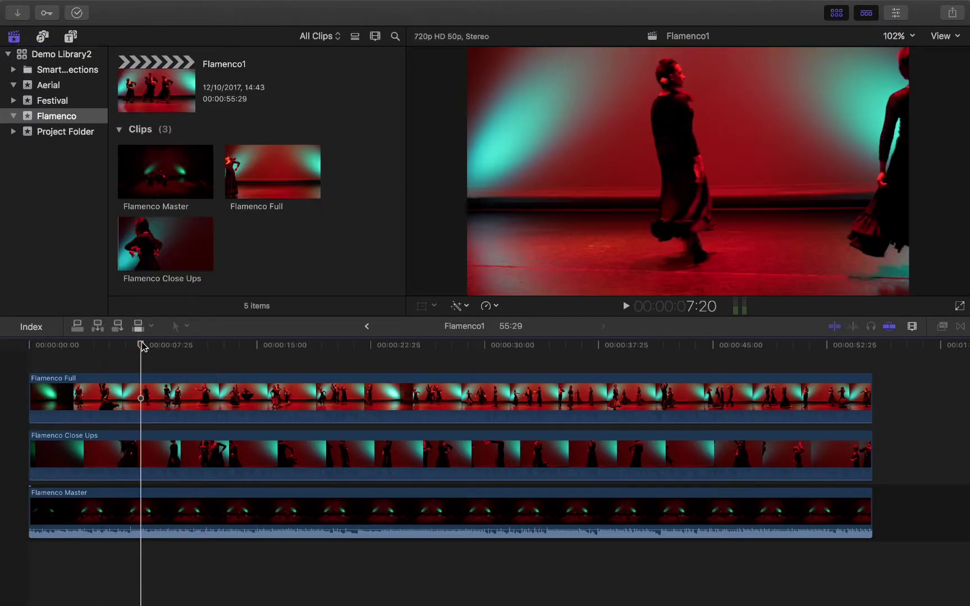
Raise the audio level of the Flamenco Full clip in the timeline and lower it back to silence
left_click(157, 423)
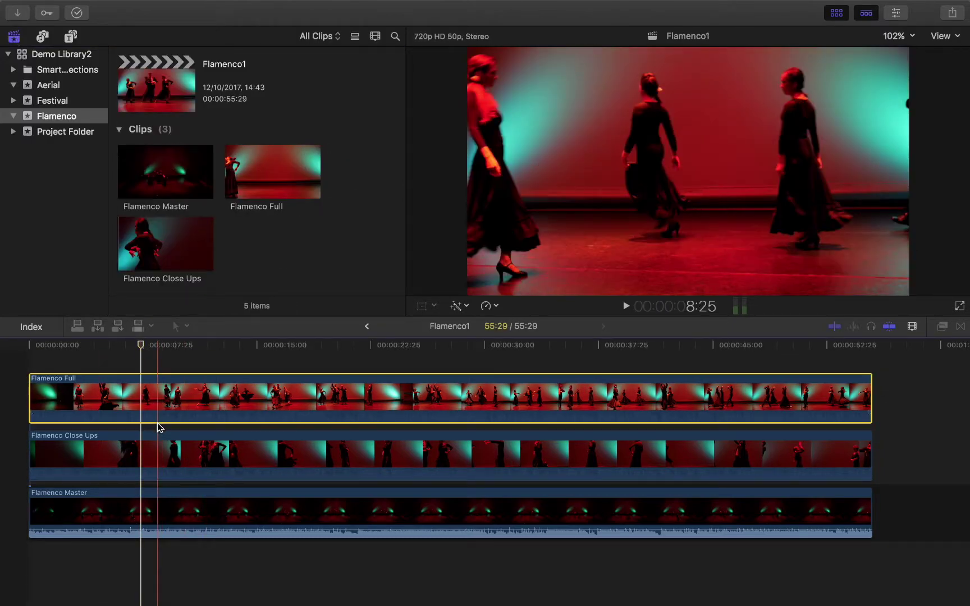
left_click_drag(156, 417, 160, 417)
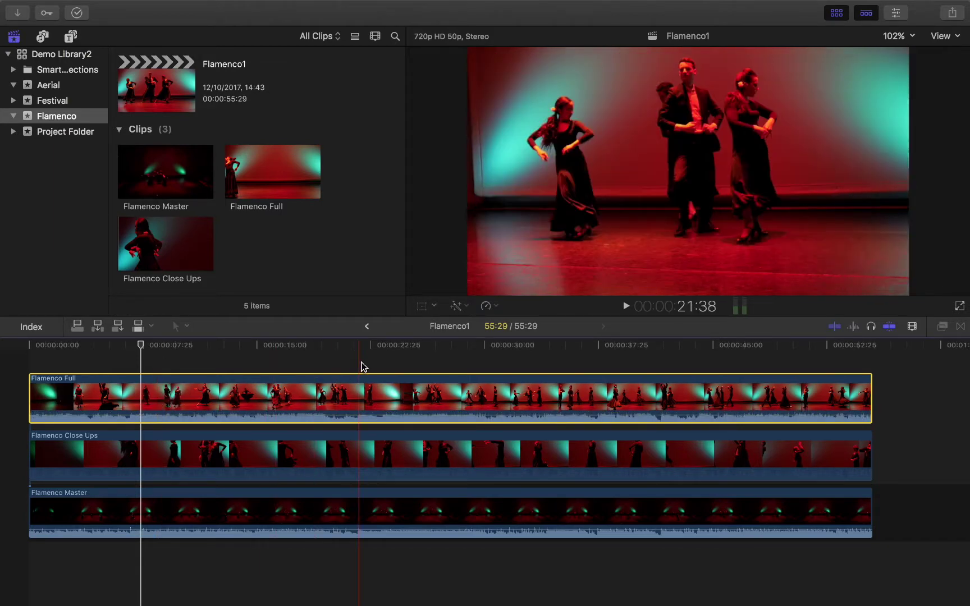
left_click_drag(310, 416, 309, 430)
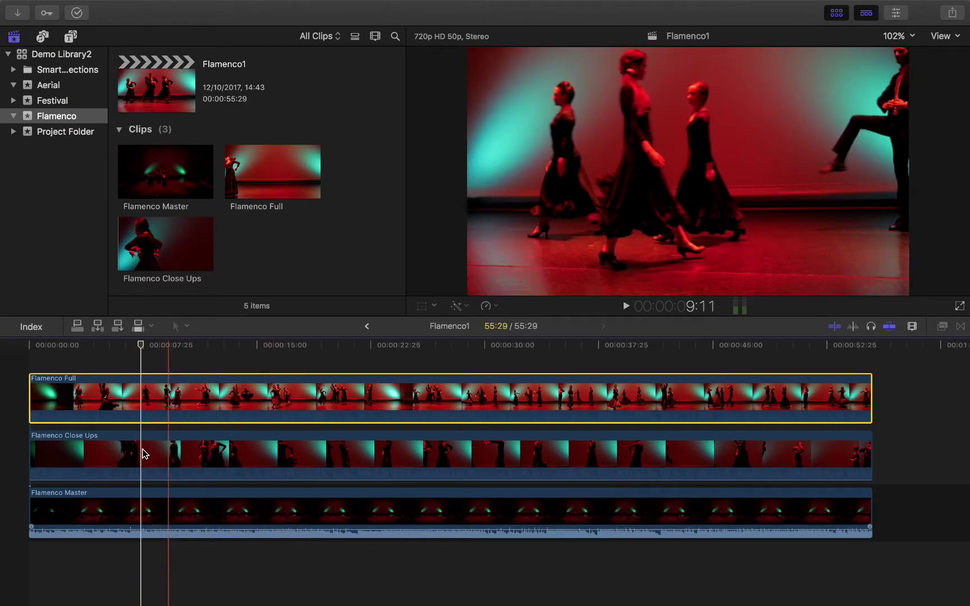
Move the playhead to 6:37 and activate the Transform controls for the Flamenco Full clip
left_click(136, 352)
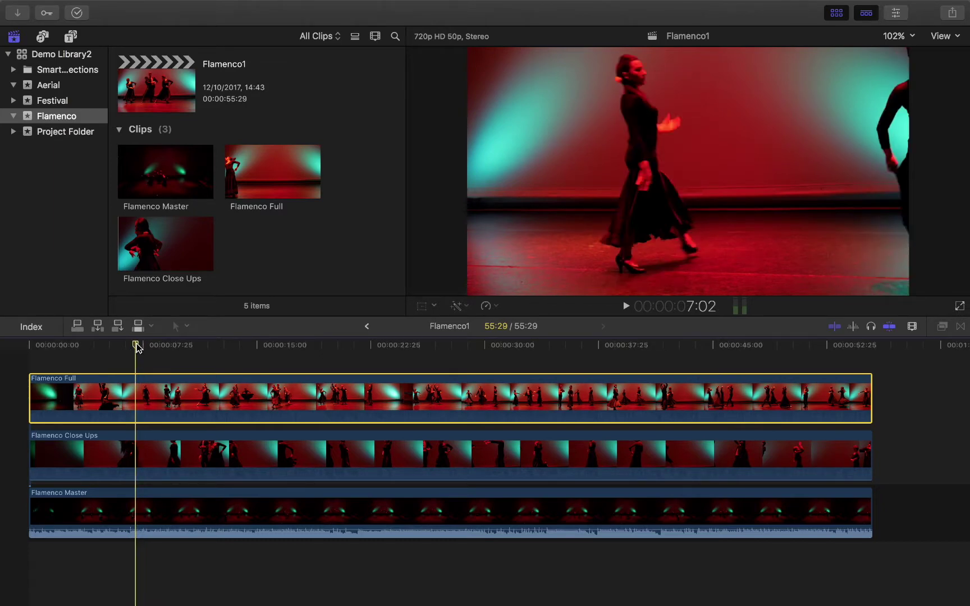
left_click_drag(136, 345, 131, 344)
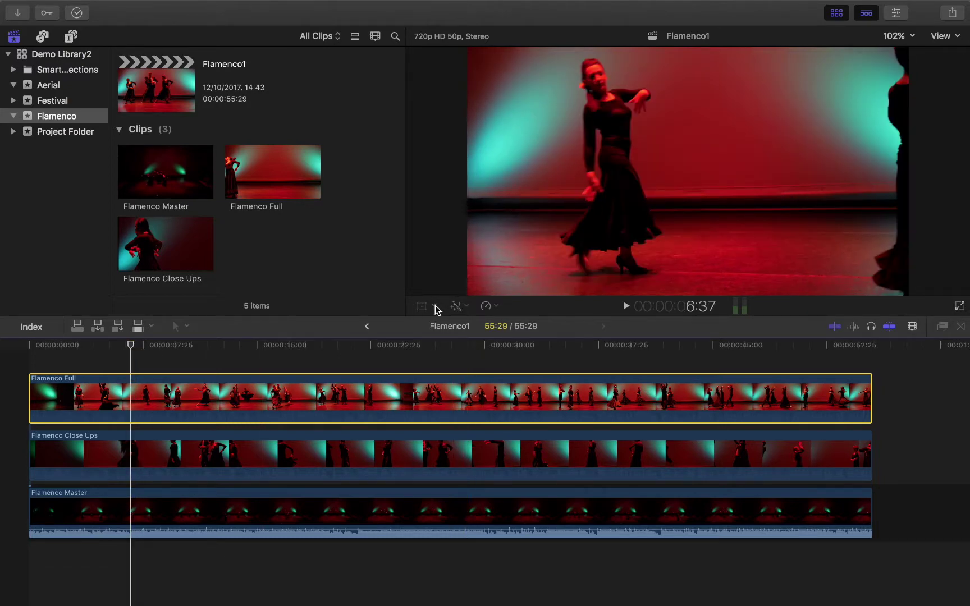
left_click(435, 306)
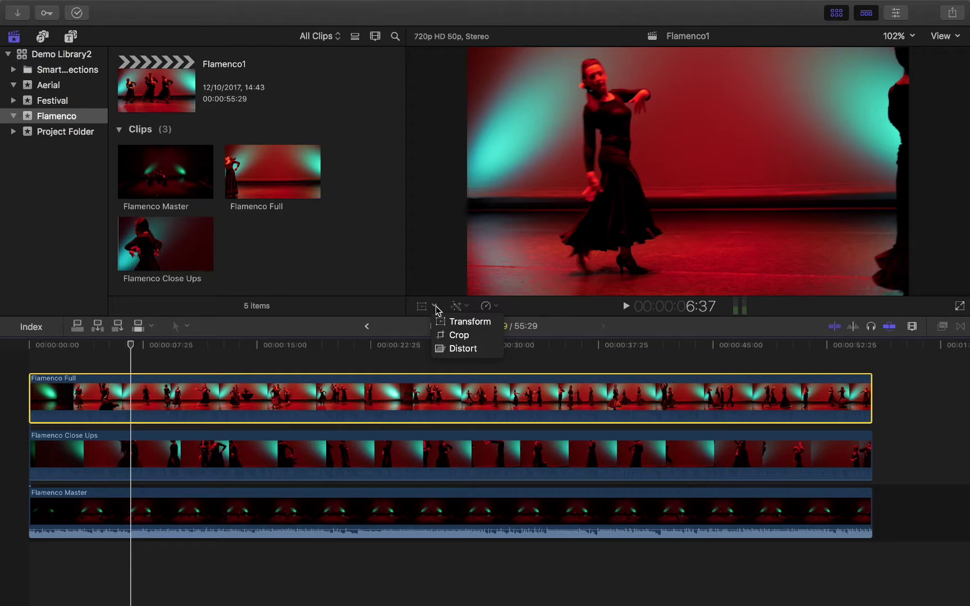
left_click(469, 323)
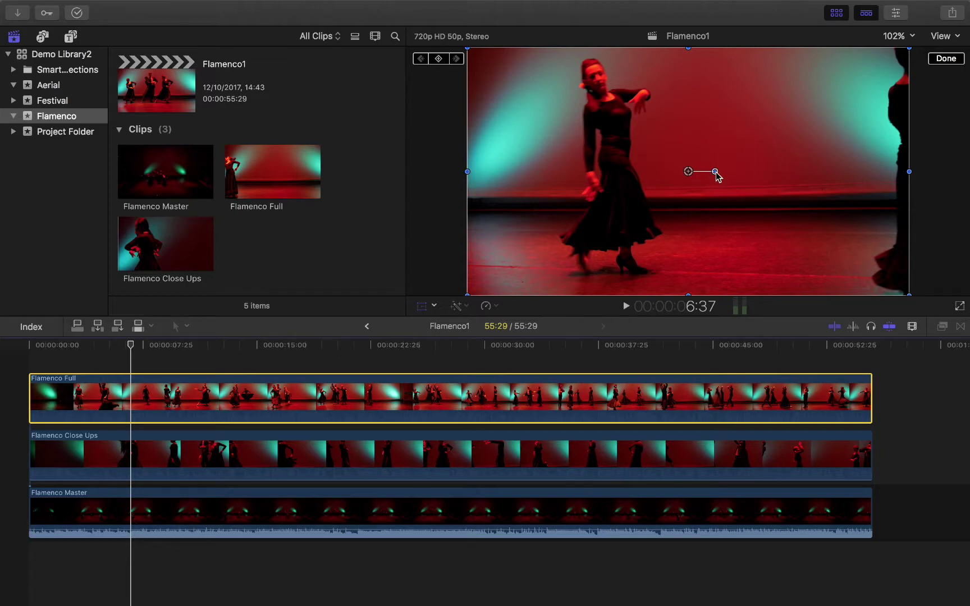
Try rotating the Flamenco Full clip to reveal the clips beneath it, and undo the rotations
left_click_drag(717, 176, 705, 193)
key("super+z")
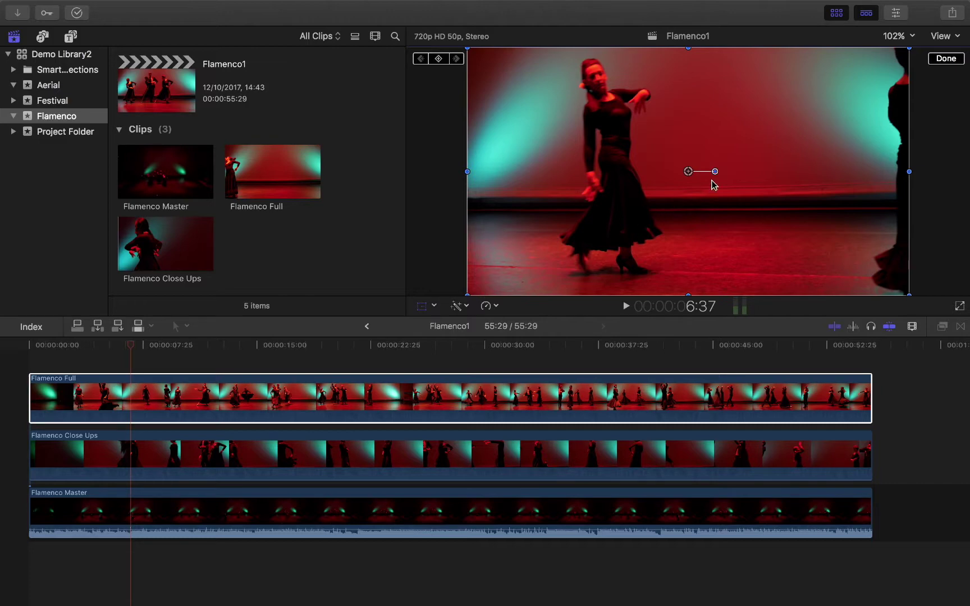
mouse_move(714, 172)
left_mouse_down()
mouse_move(700, 195)
mouse_move(715, 180)
mouse_move(687, 150)
mouse_move(715, 179)
mouse_move(695, 173)
mouse_move(717, 167)
mouse_move(708, 163)
mouse_move(717, 195)
mouse_move(730, 165)
mouse_move(687, 131)
mouse_move(718, 147)
mouse_move(724, 184)
left_mouse_up()
key("super+z")
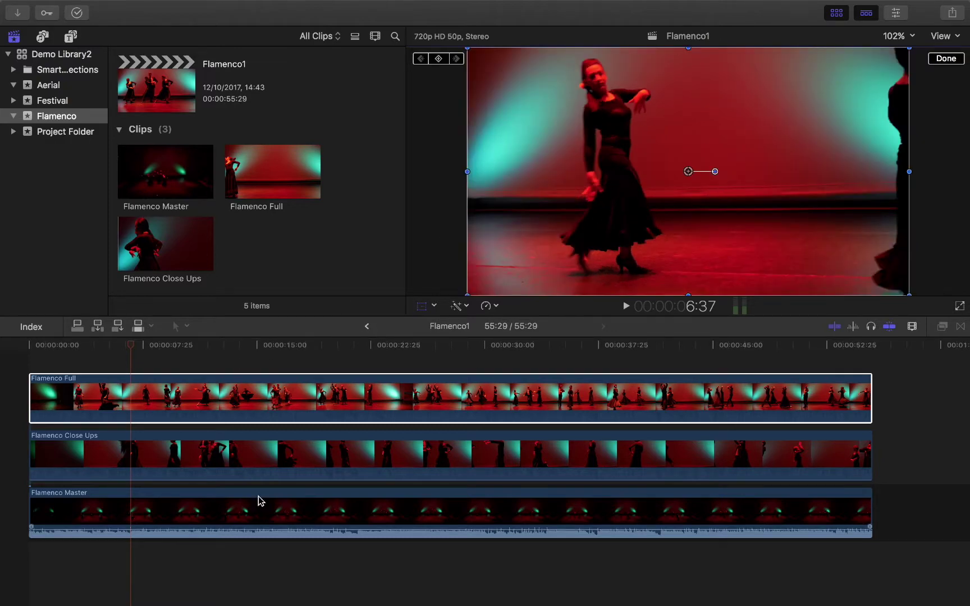
left_click_drag(716, 175, 710, 188)
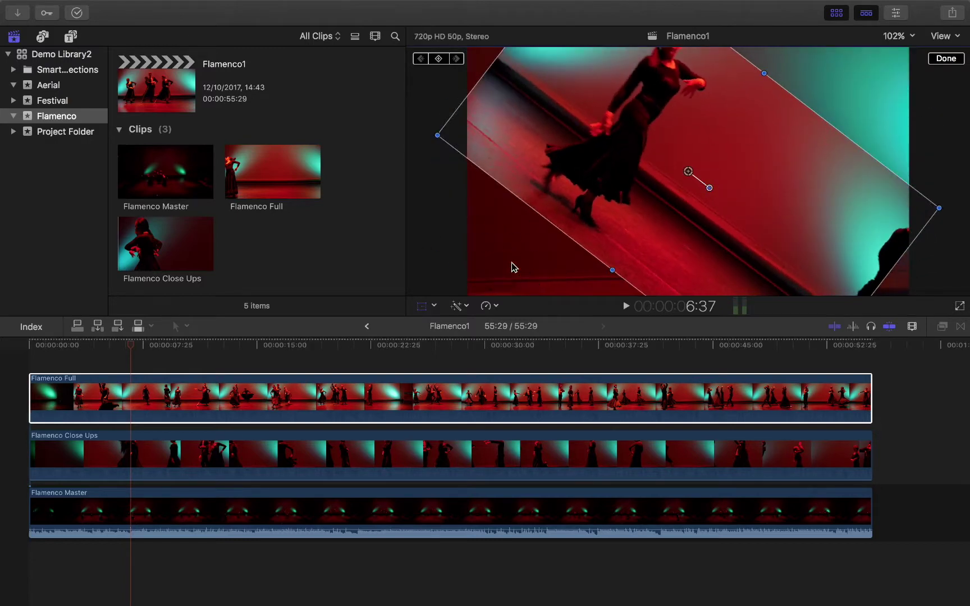
left_click(297, 449)
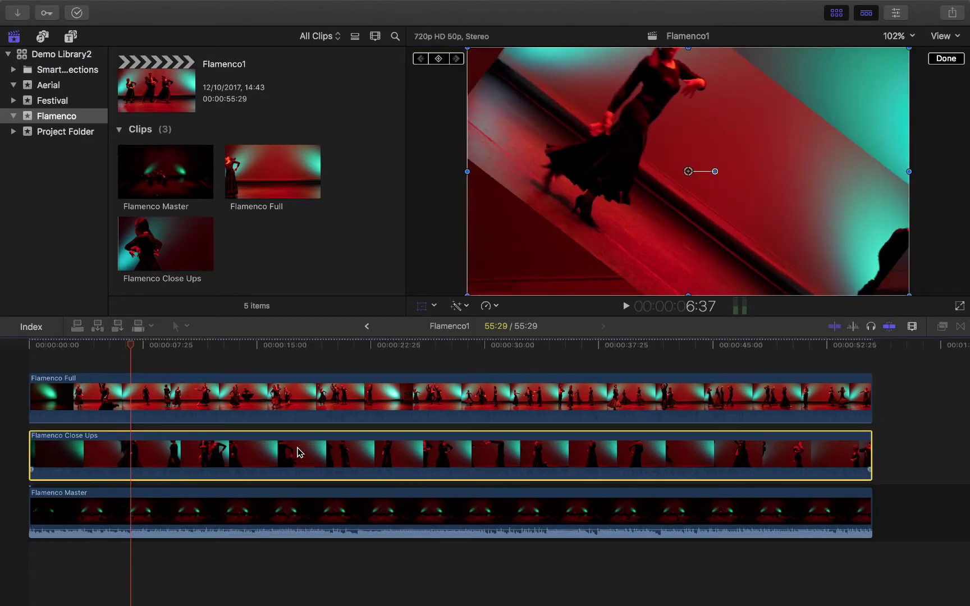
left_click(260, 523)
left_click(264, 464)
key("super+z")
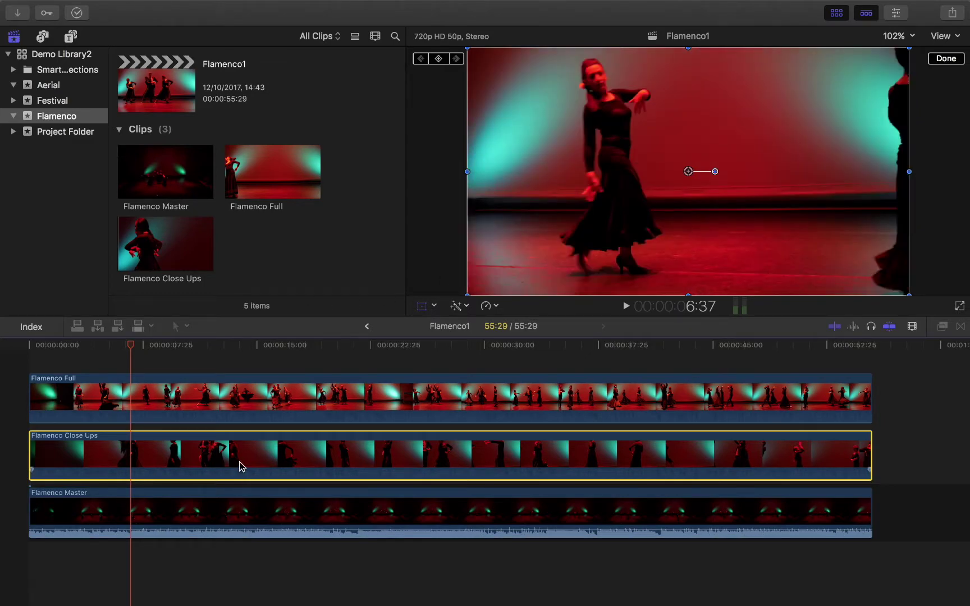
Disable the Flamenco Close Ups and Flamenco Master clips, and select the Flamenco Full clip
key("v")
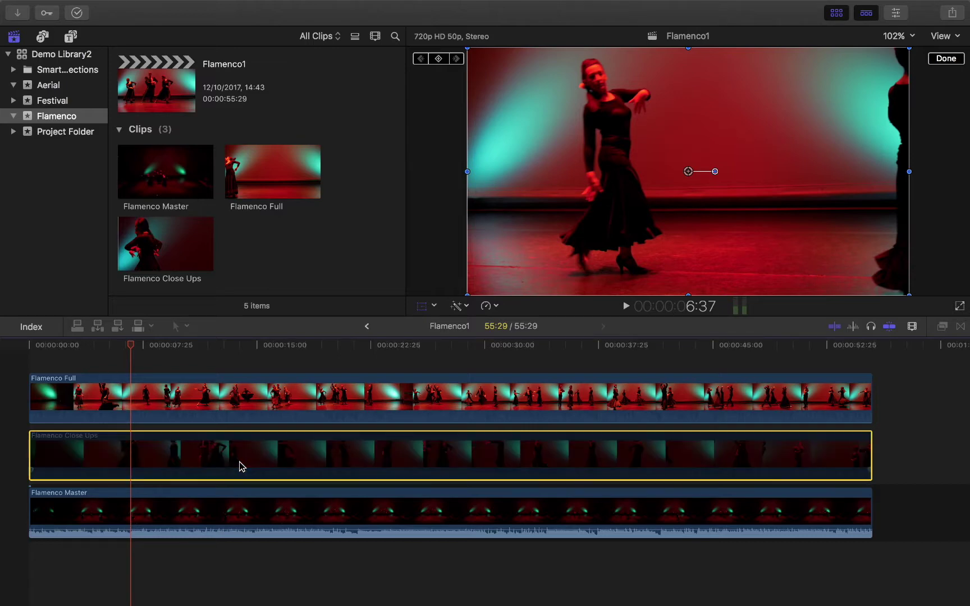
left_click(225, 514)
key("v")
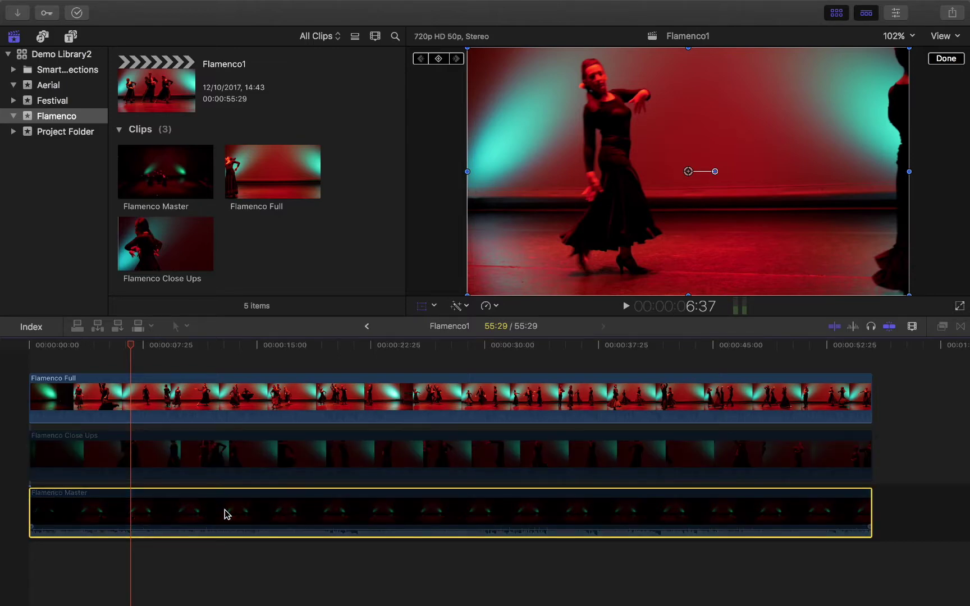
left_click(124, 404)
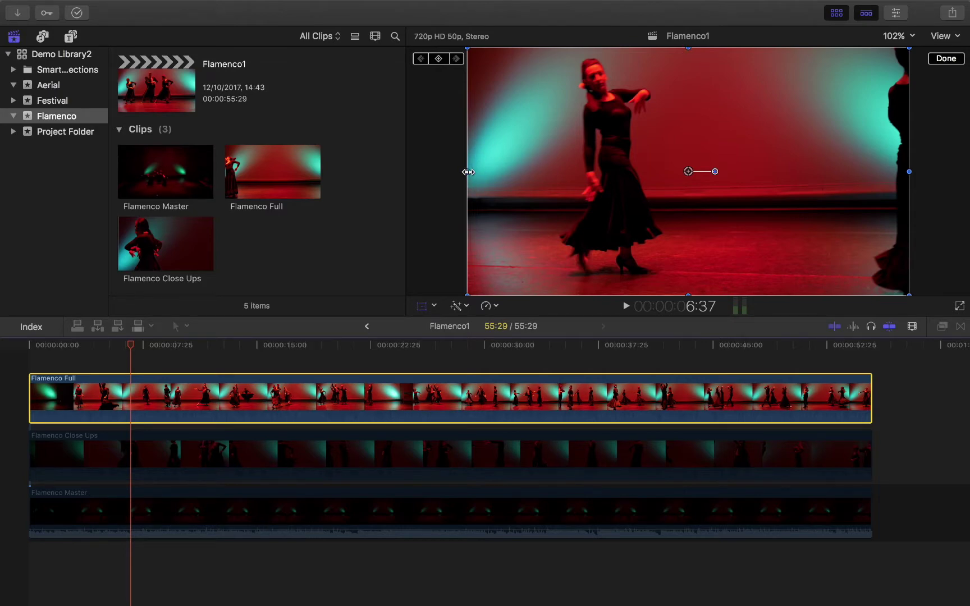
Try resizing the Flamenco Full clip with its side, top and corner handles, and undo the changes
left_click_drag(468, 172, 505, 206)
key("super+z")
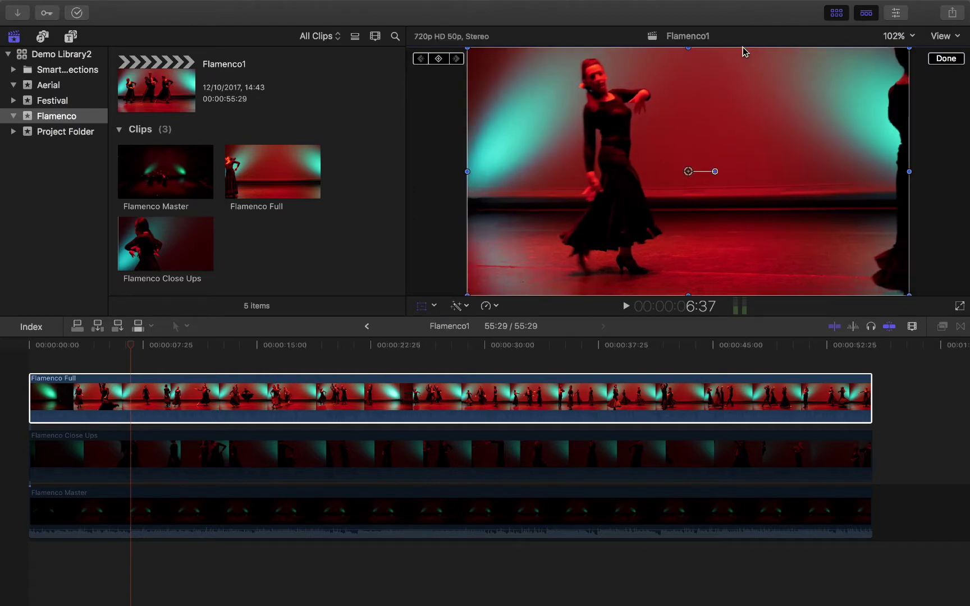
left_click_drag(687, 49, 682, 4)
left_click_drag(466, 47, 601, 127)
key("super+z")
Set the viewer zoom to 50% to expose the clip's corner handles, and restore it to Fit
left_click(914, 37)
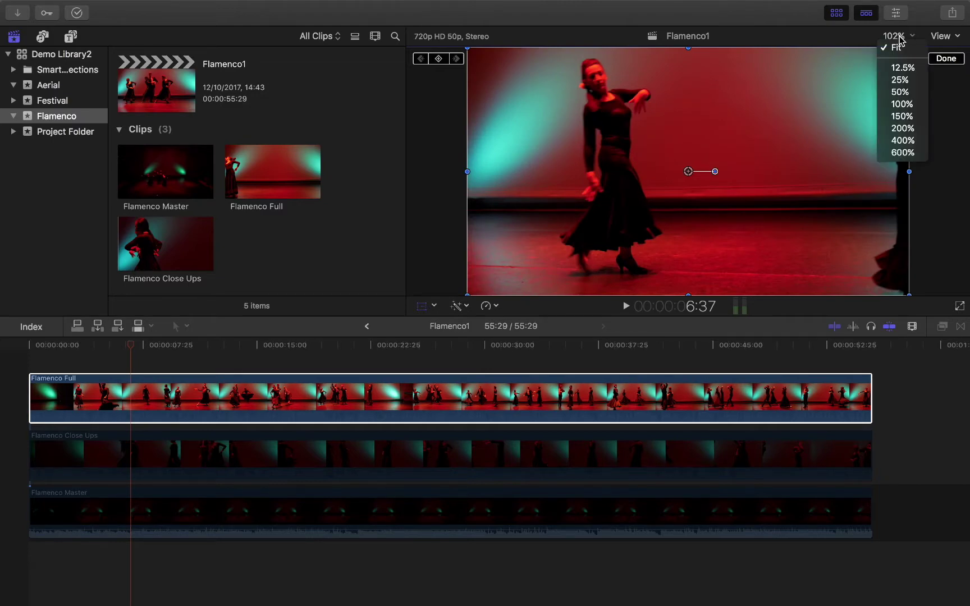
left_click(902, 92)
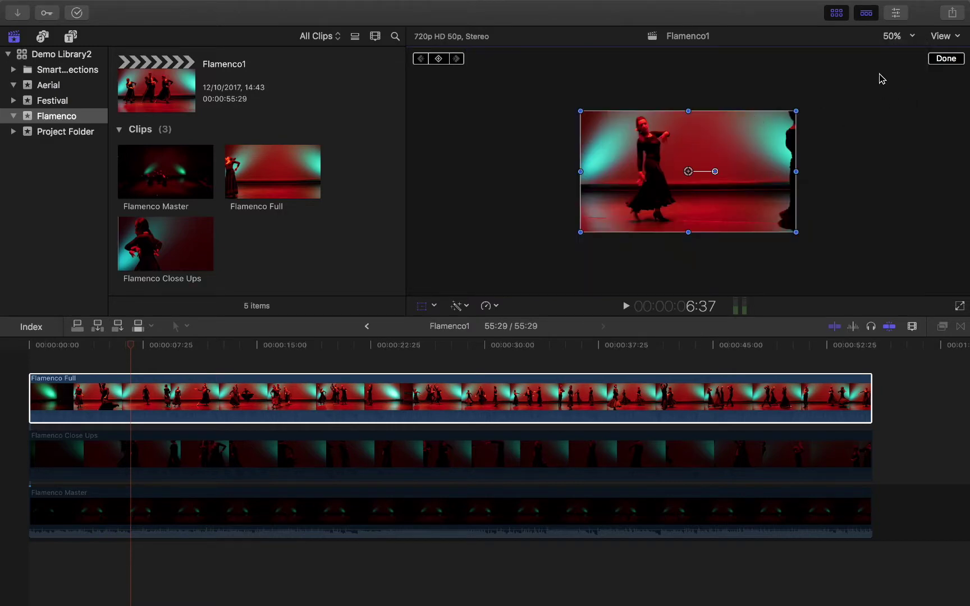
mouse_move(582, 109)
left_mouse_down()
mouse_move(541, 89)
mouse_move(602, 128)
mouse_move(552, 98)
mouse_move(572, 108)
left_mouse_up()
left_click(911, 36)
left_click(898, 48)
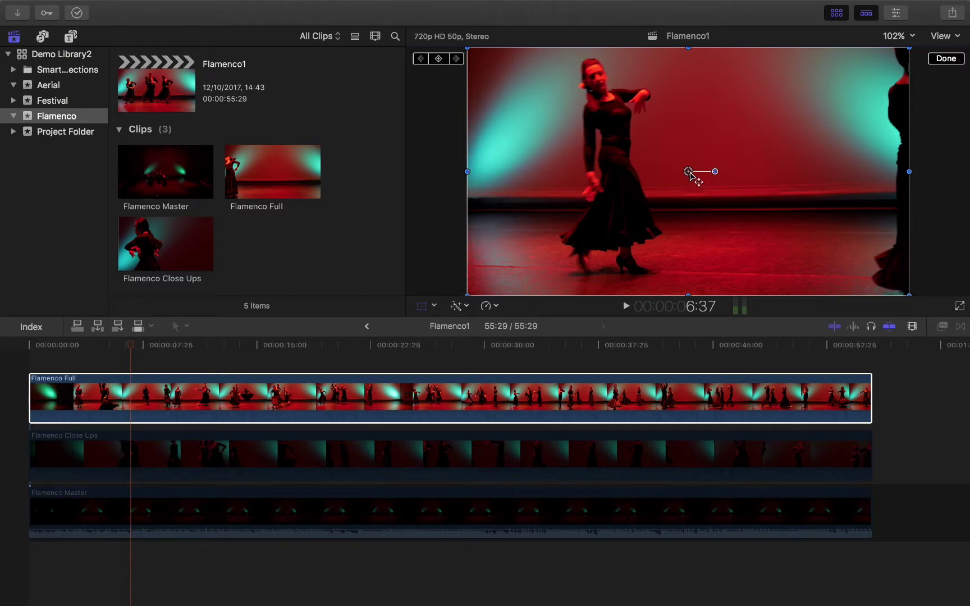
Scale the Flamenco Full clip to 23% and move it horizontally to the left side of the frame
left_click_drag(691, 175, 695, 201)
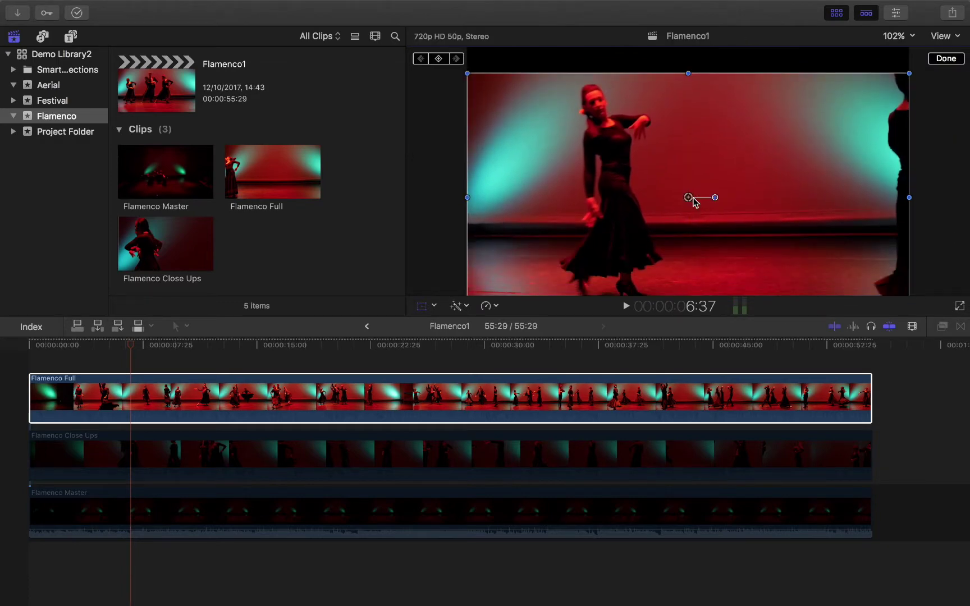
key("super+z")
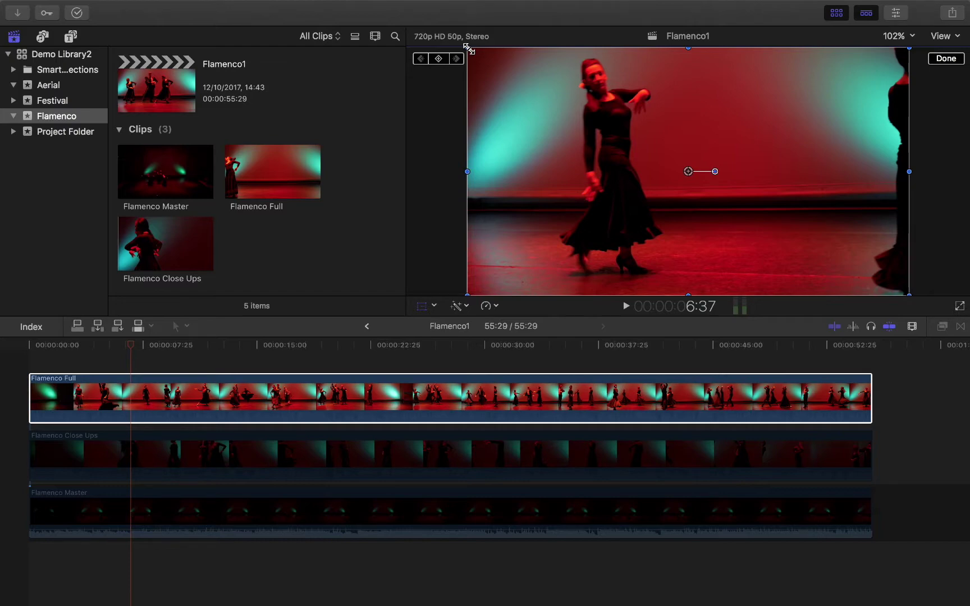
left_click_drag(470, 49, 637, 143)
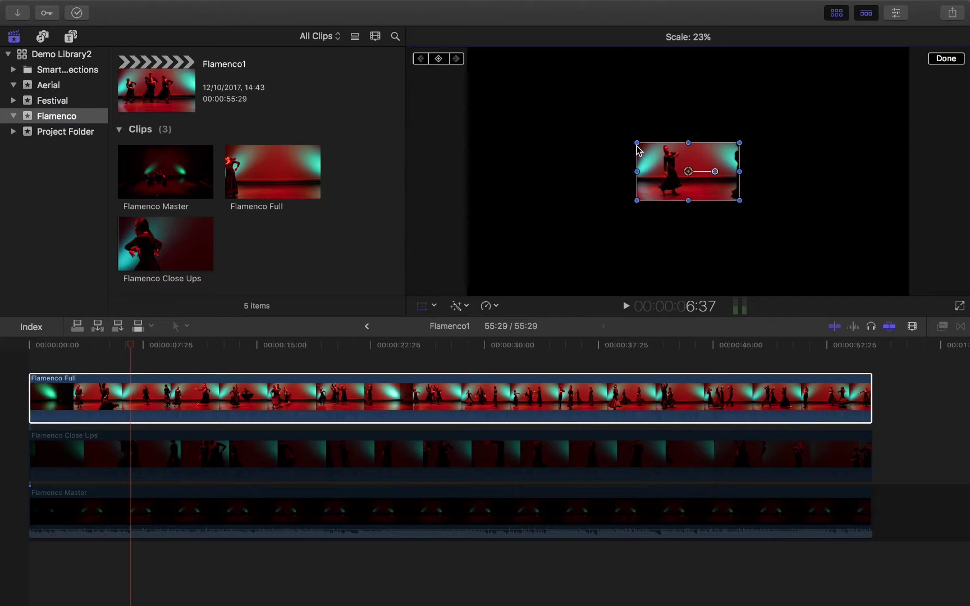
left_click_drag(689, 173, 535, 172)
Enable the Flamenco Close Ups clip and paste only the Scale attribute copied from Flamenco Full onto it
left_click(374, 402)
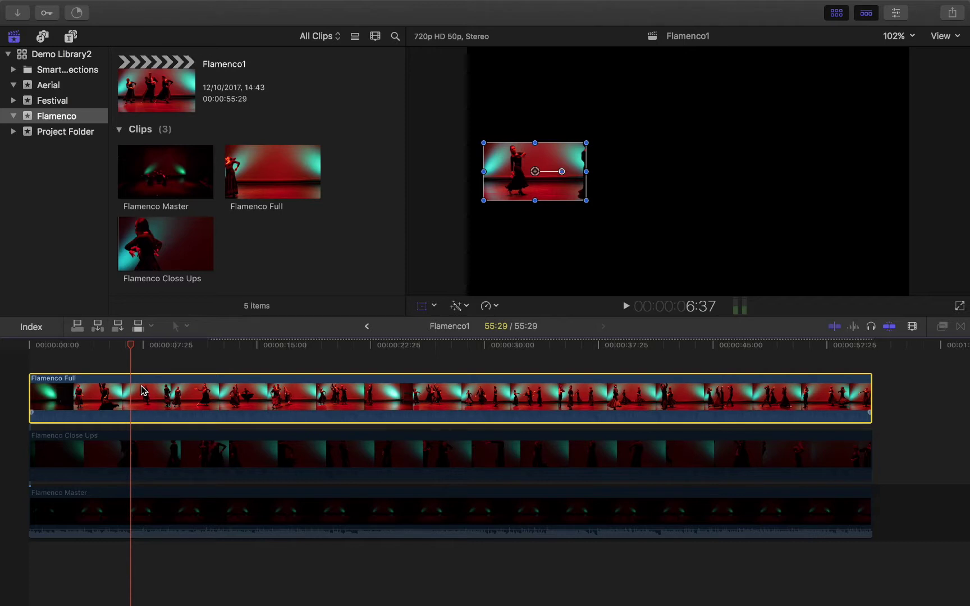
left_click(169, 456)
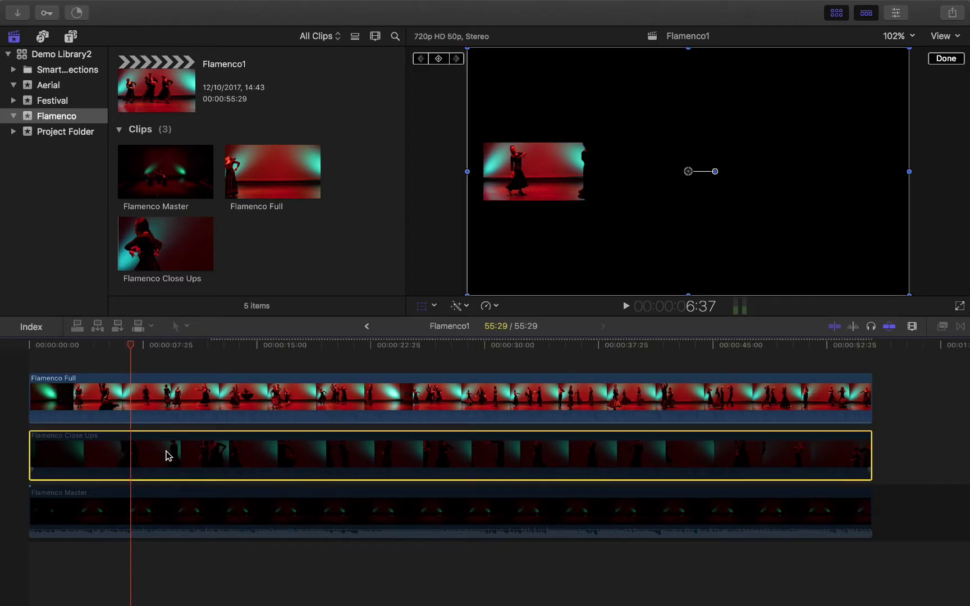
key("v")
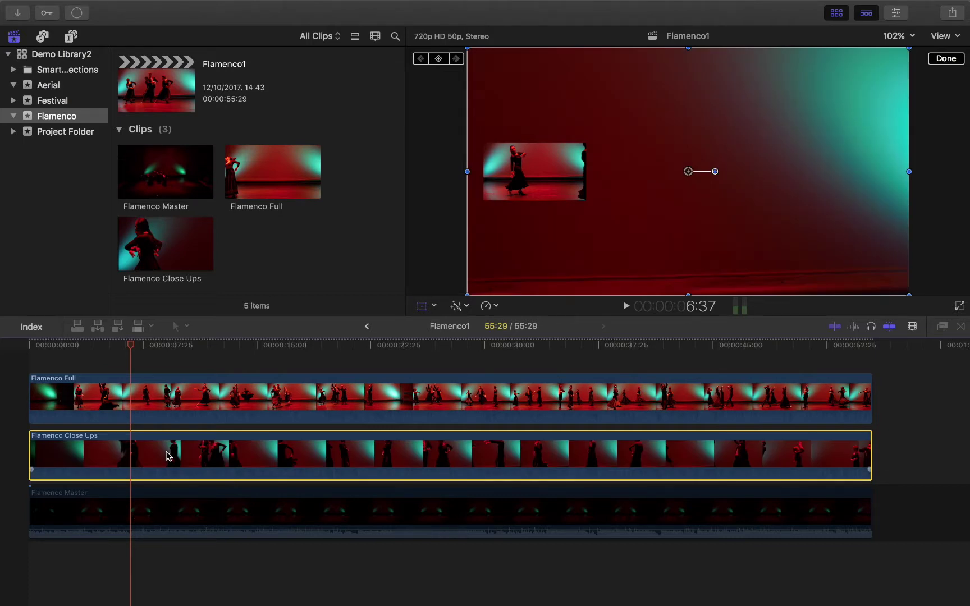
key("super+shift+v")
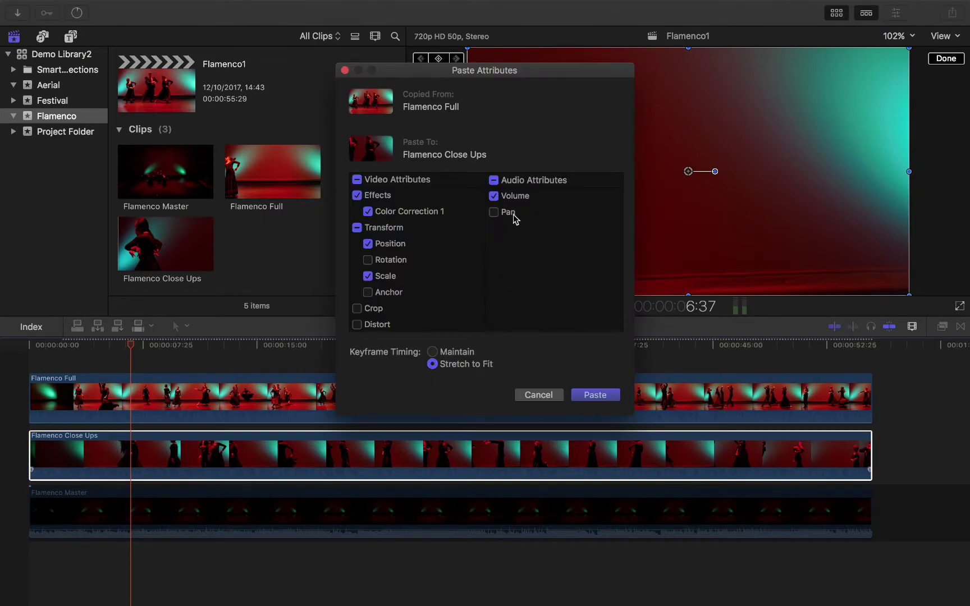
left_click(493, 196)
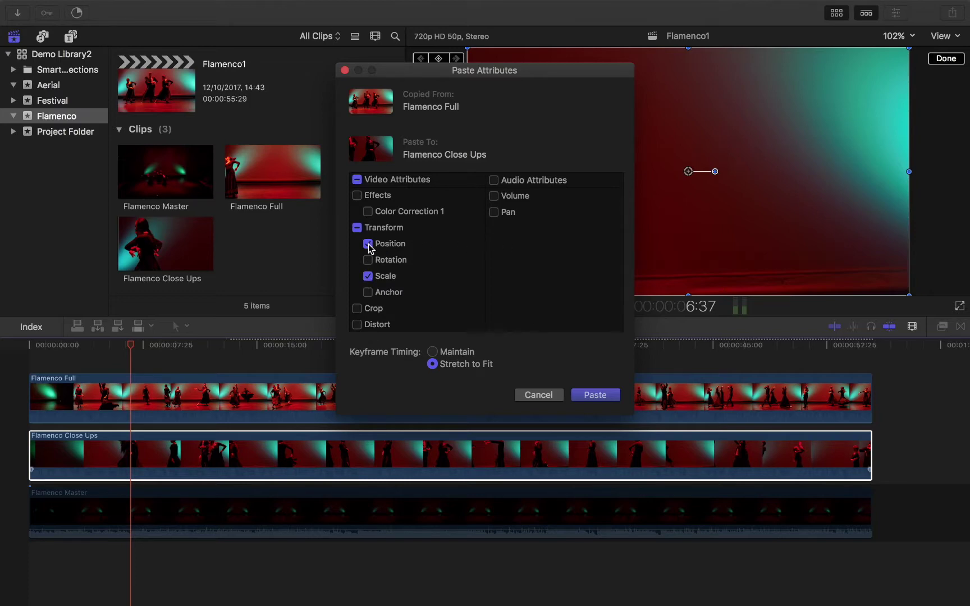
left_click(597, 397)
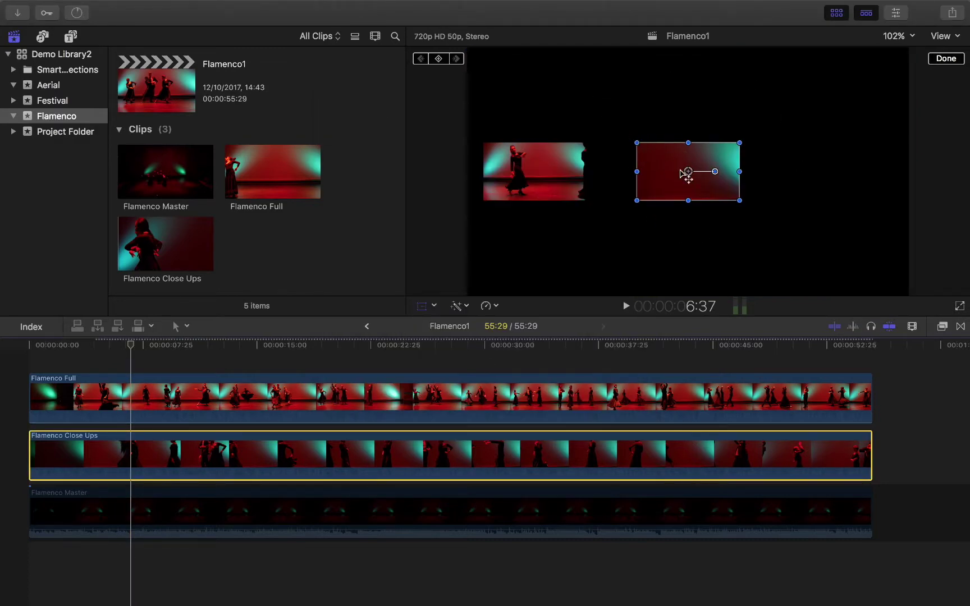
Move the scaled Flamenco Close Ups clip horizontally to the right side of the frame
left_click_drag(682, 171, 555, 176)
key("super+z")
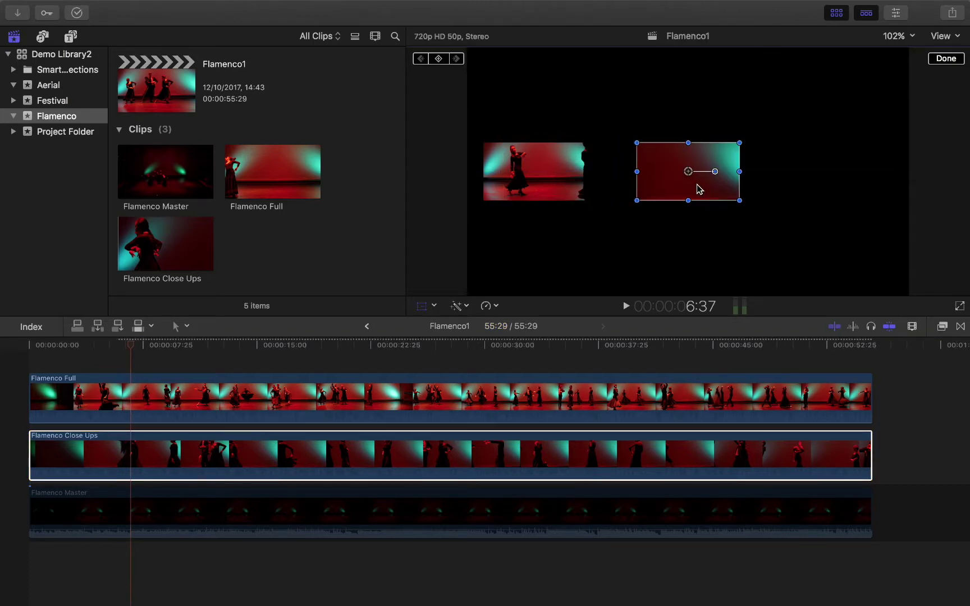
left_click(456, 462)
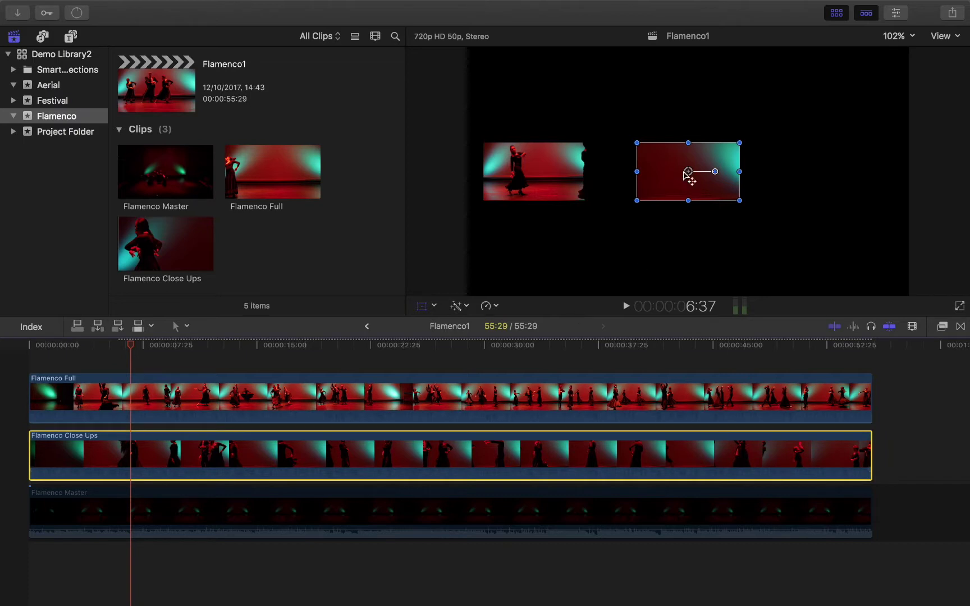
left_click_drag(684, 175, 839, 172)
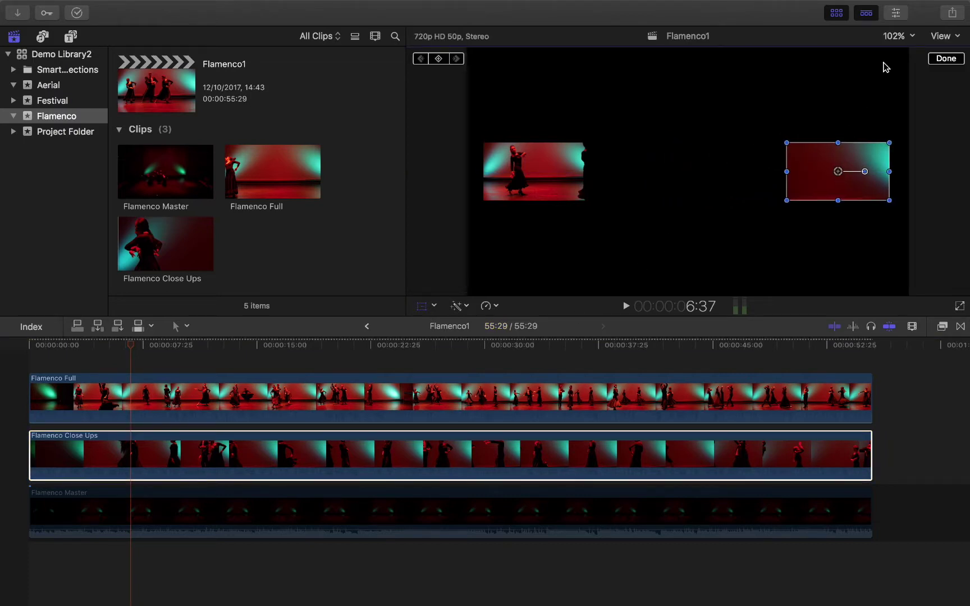
Show the title/action safe zones overlay in the viewer
left_click(912, 37)
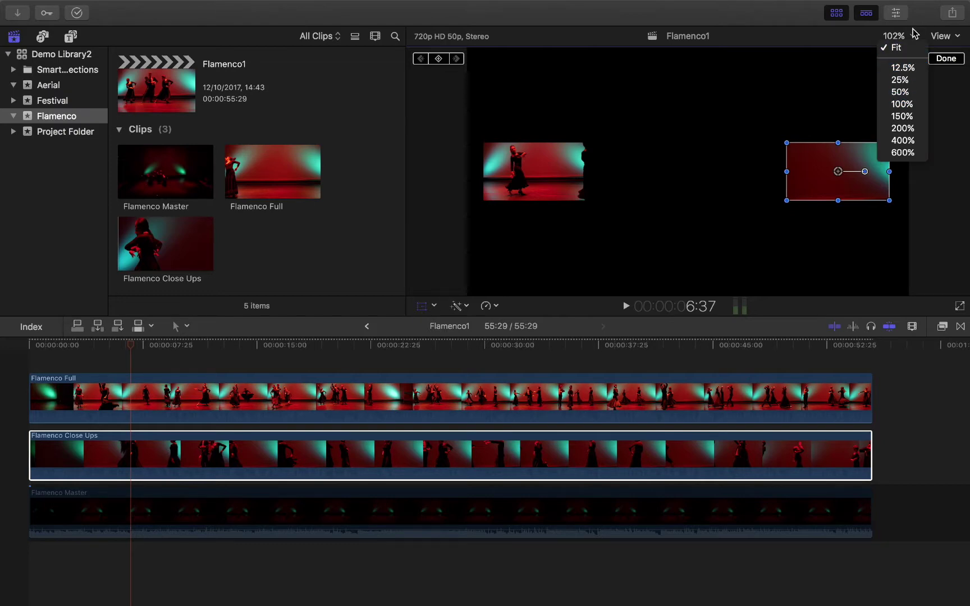
left_click(914, 35)
left_click(958, 37)
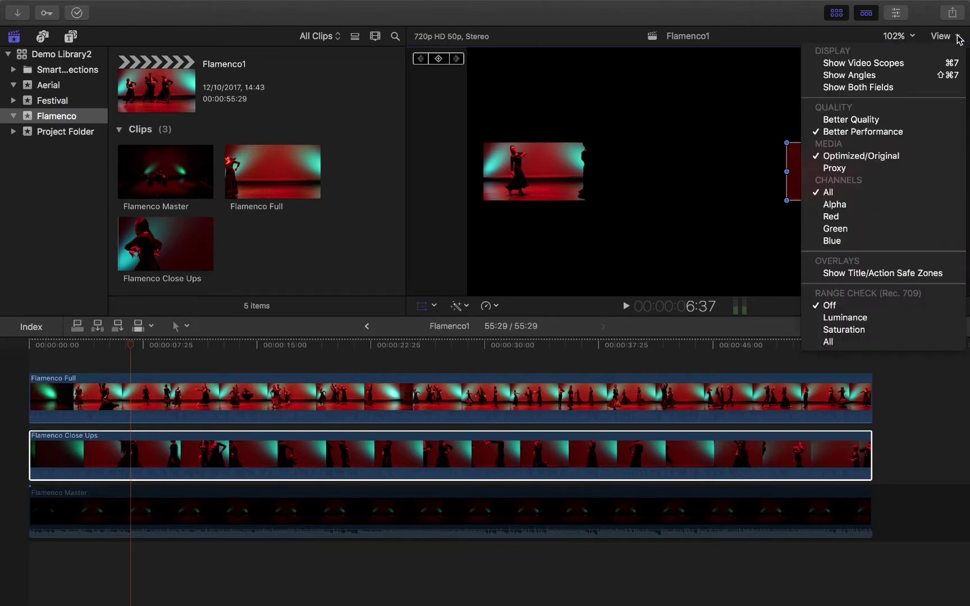
left_click(867, 274)
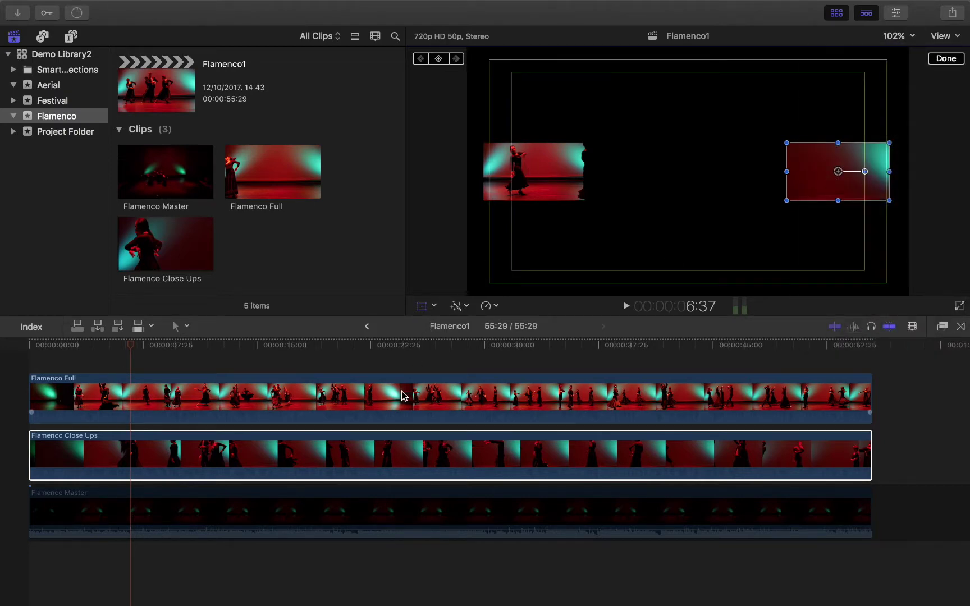
Shift Flamenco Full and Flamenco Close Ups horizontally inward until their outer edges meet the outer safe-zone guide, and hide the safe zones
left_click(528, 175)
left_click_drag(535, 172, 540, 172)
left_click(443, 457)
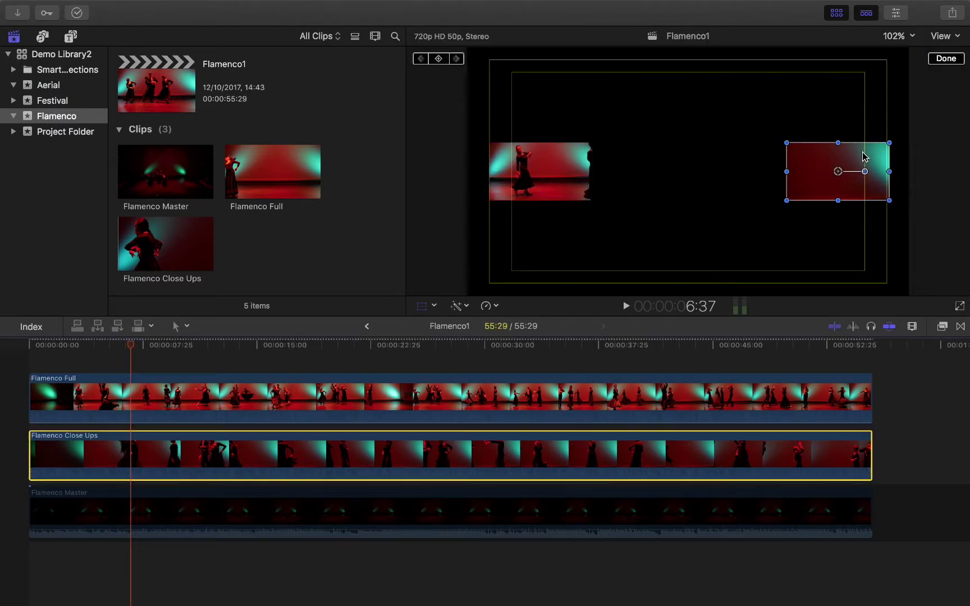
left_click_drag(839, 172, 836, 171)
left_click(953, 38)
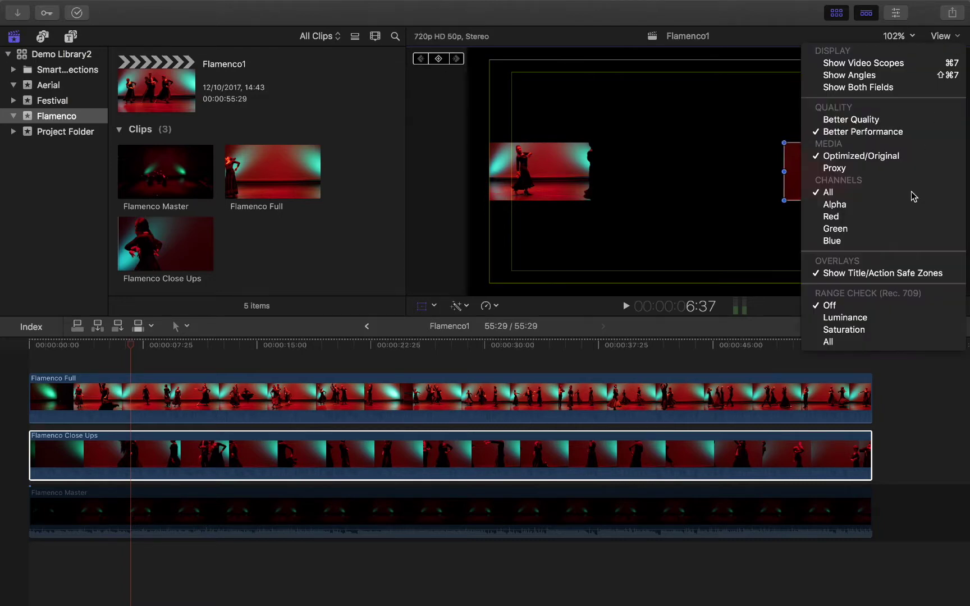
left_click(893, 277)
Enable the Flamenco Master clip, paste only the Scale attribute from Flamenco Close Ups onto it, and close the Transform controls
left_click(380, 518)
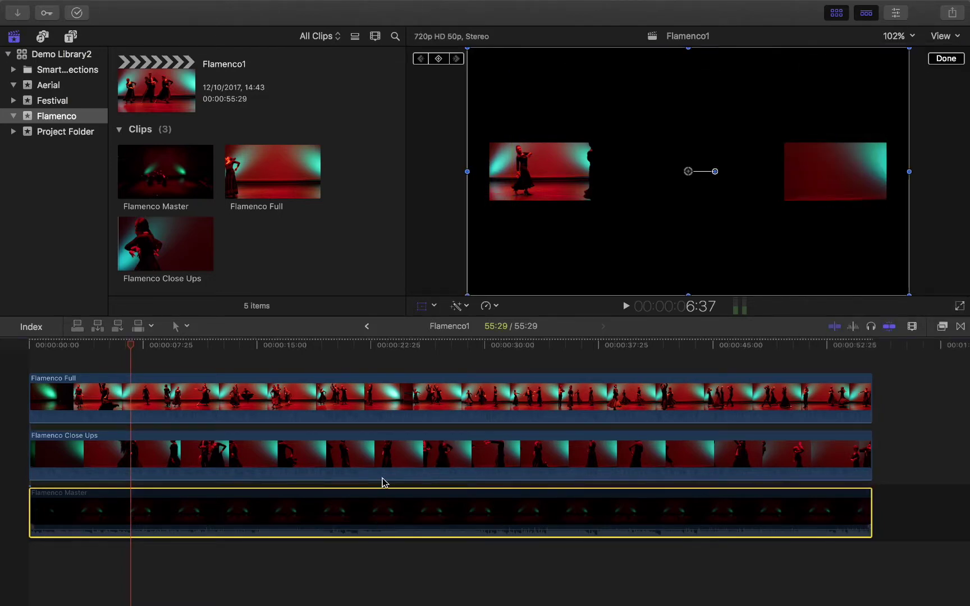
left_click(386, 454)
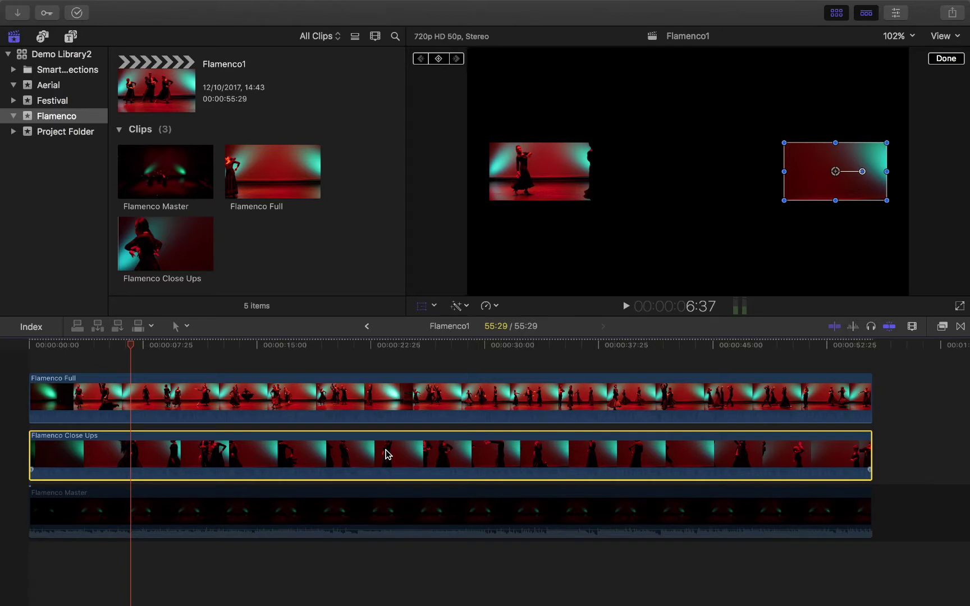
left_click(417, 518)
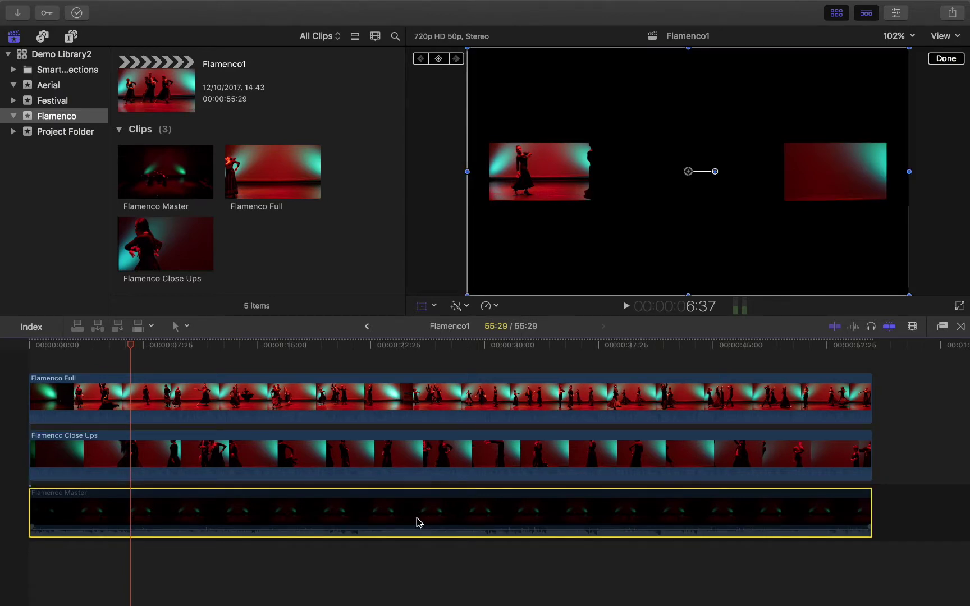
key("v")
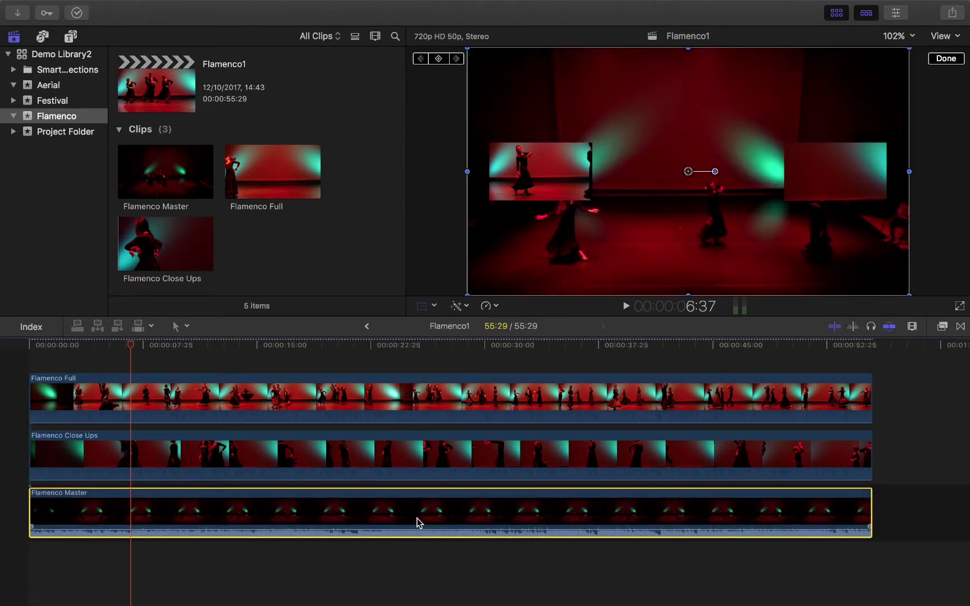
key("super+shift+v")
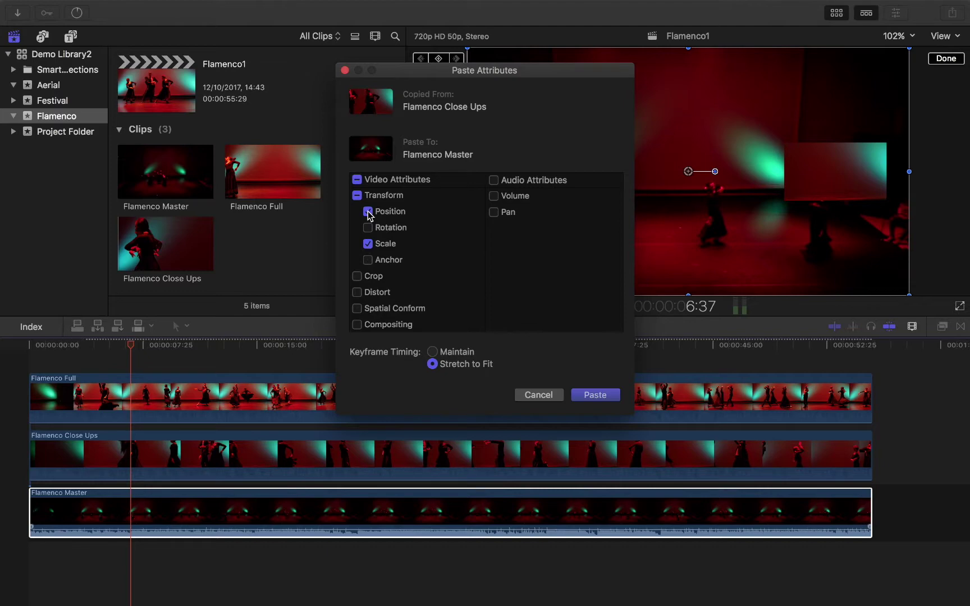
left_click(593, 396)
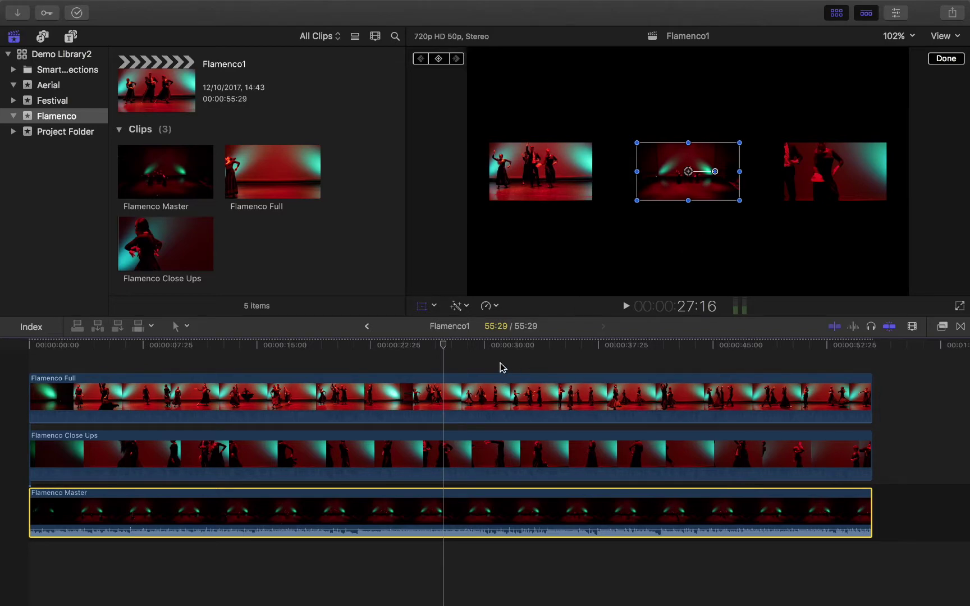
left_click(487, 467)
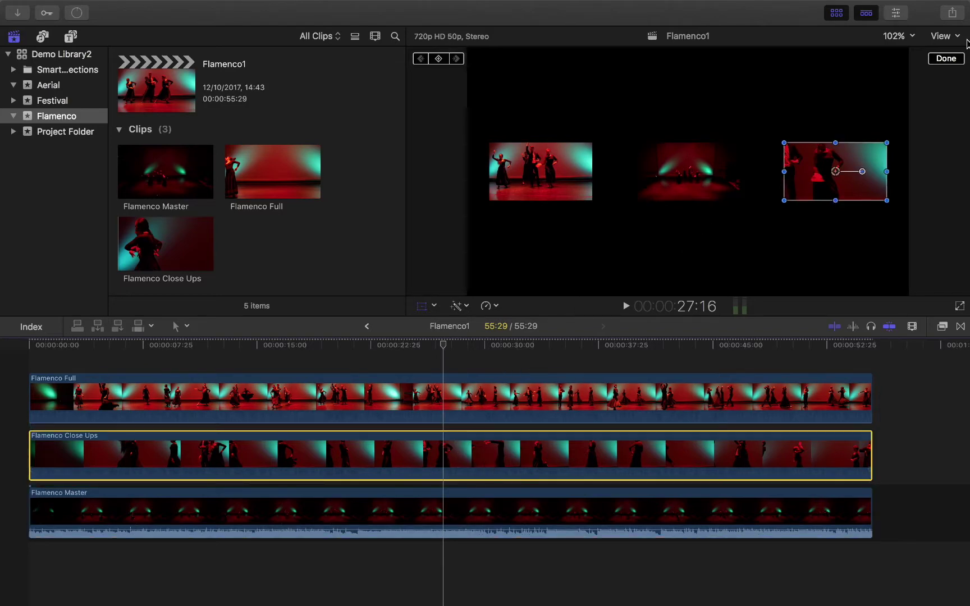
left_click(946, 59)
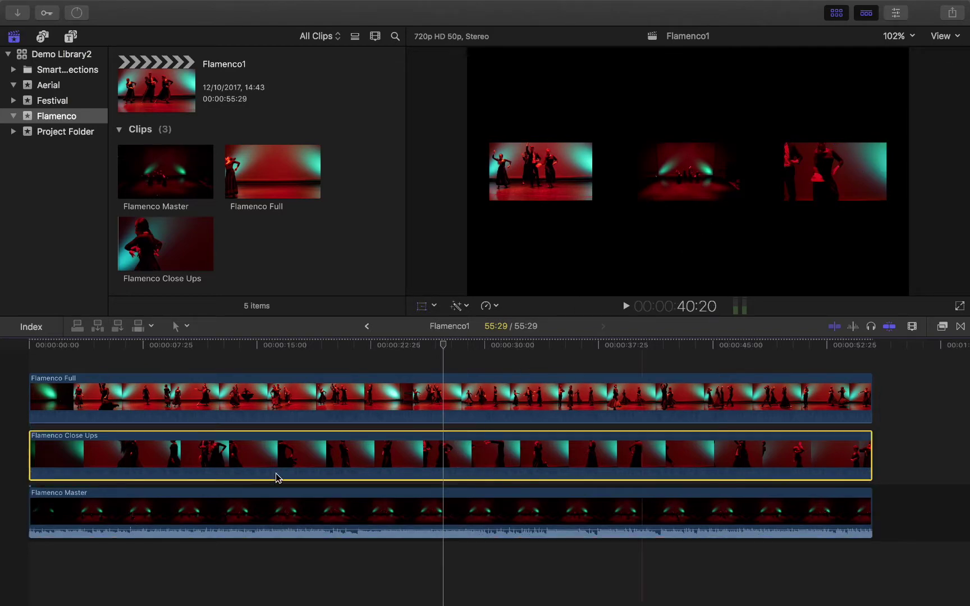
Play the three-picture layout from the start of the project, and preview part of it full screen
left_click(12, 374)
key("space")
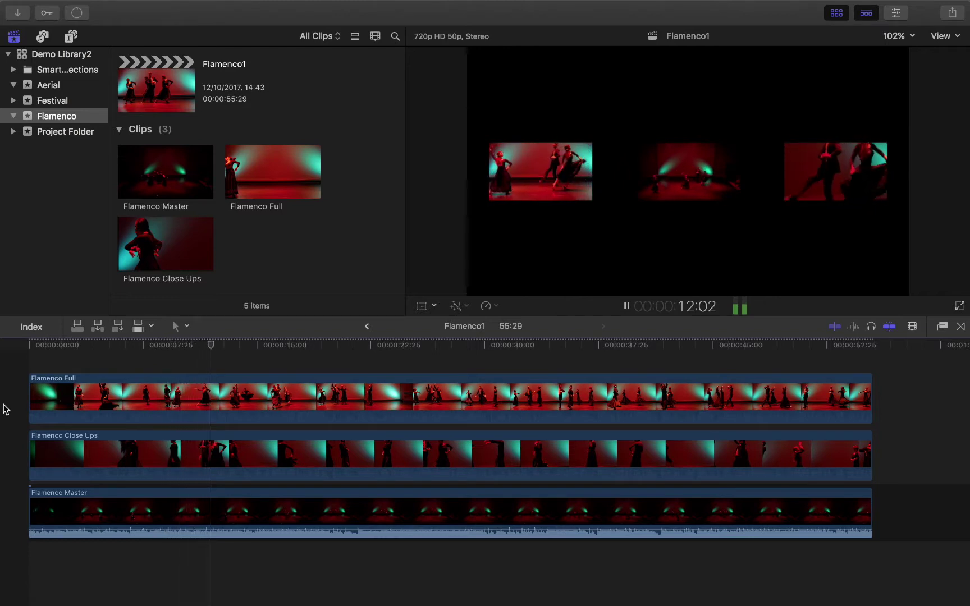
key("space")
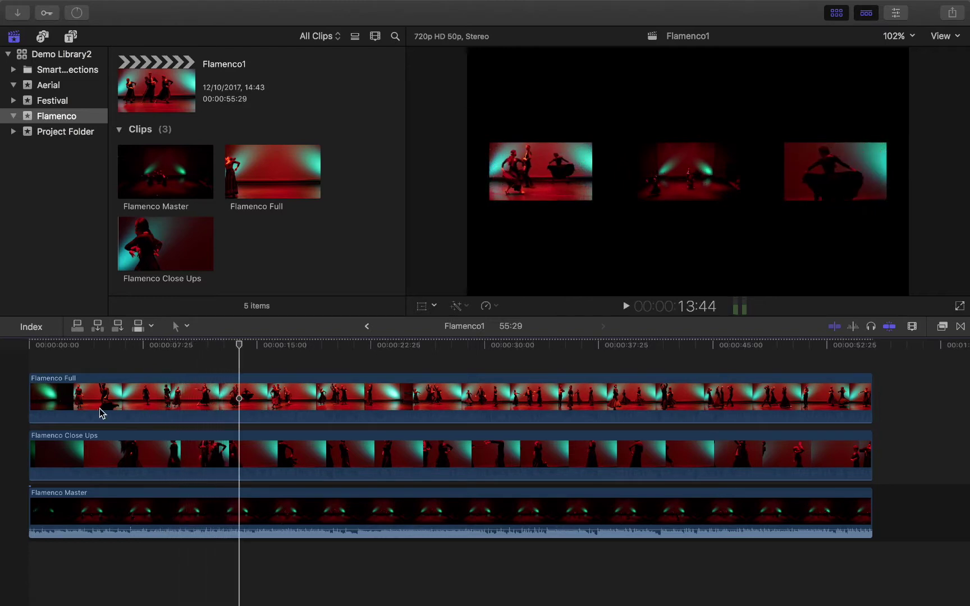
left_click(194, 362)
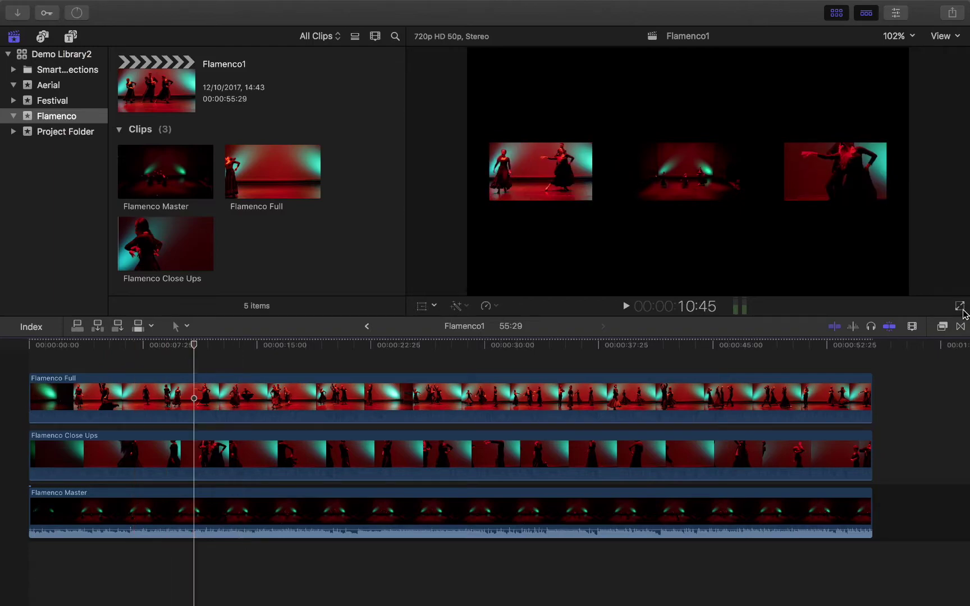
key("shift+super+f")
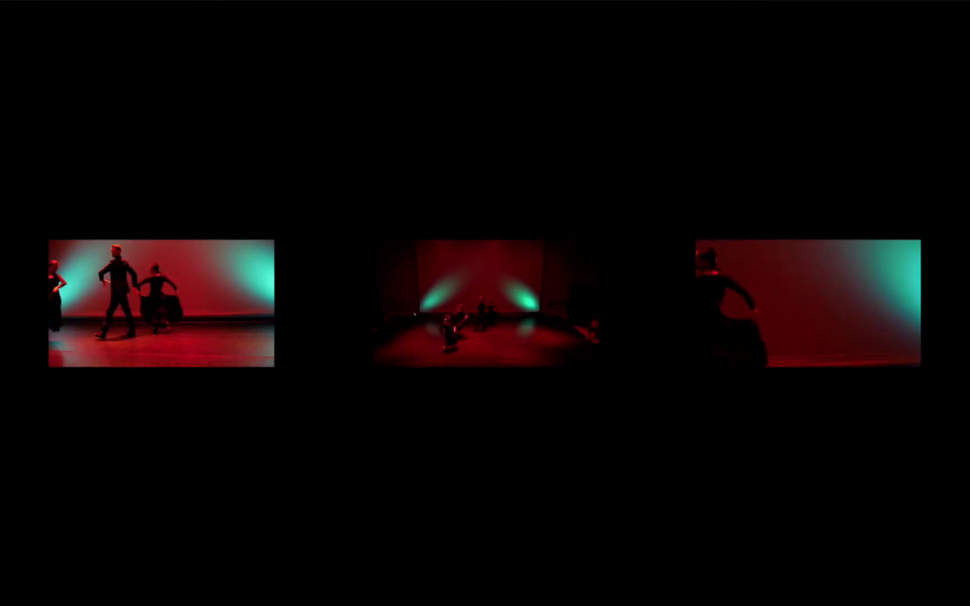
key("Escape")
Blade Flamenco Full at 8:43 and four other points, and Flamenco Close Ups at five staggered points, all between about 4 and 37 seconds
left_click(82, 354)
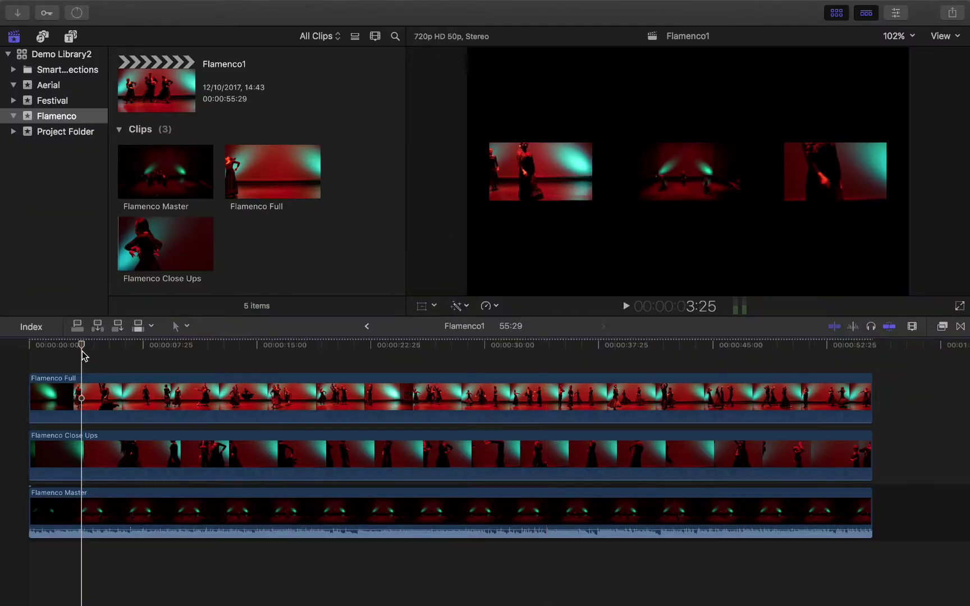
left_click(164, 364)
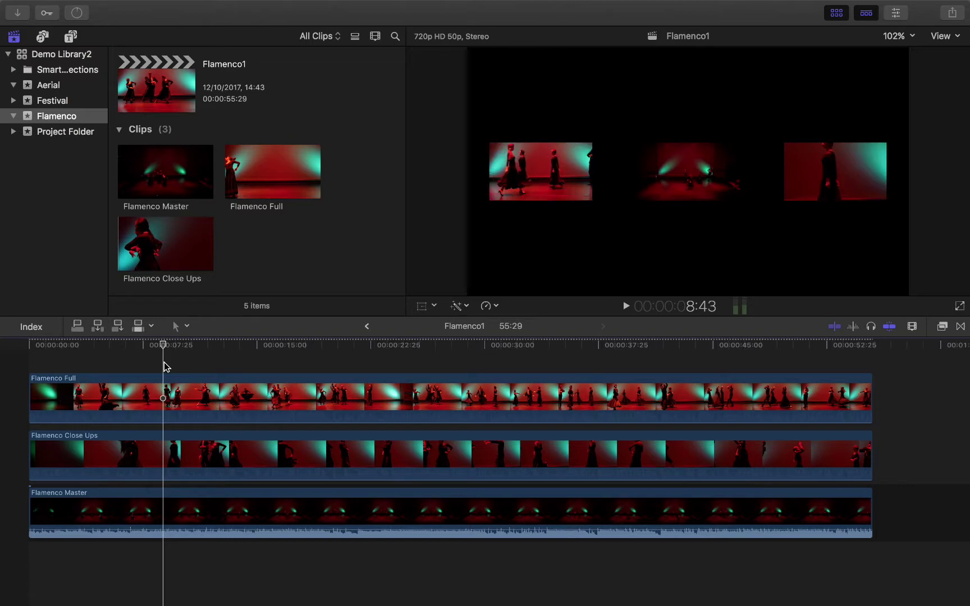
left_click(164, 395)
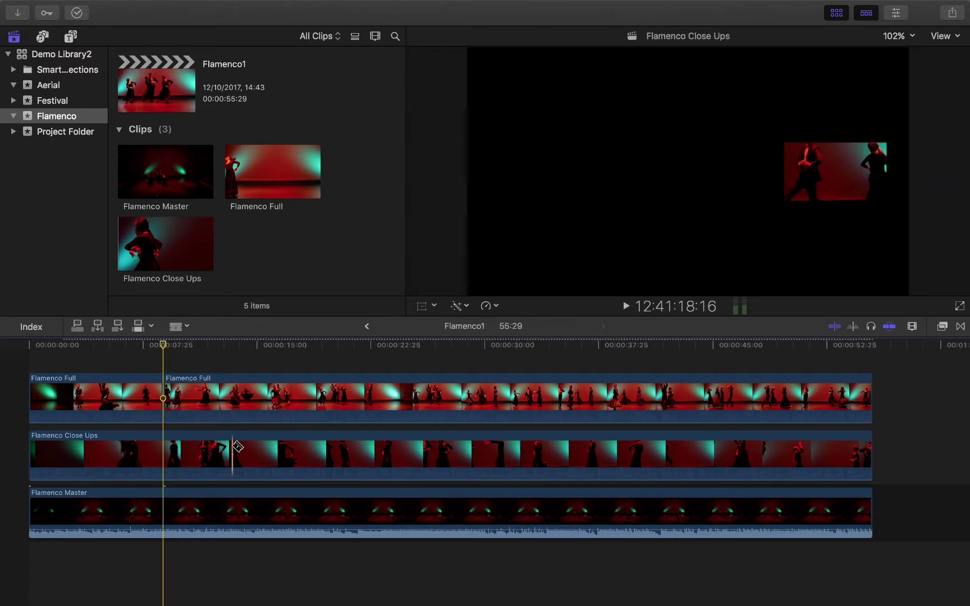
left_click(232, 450)
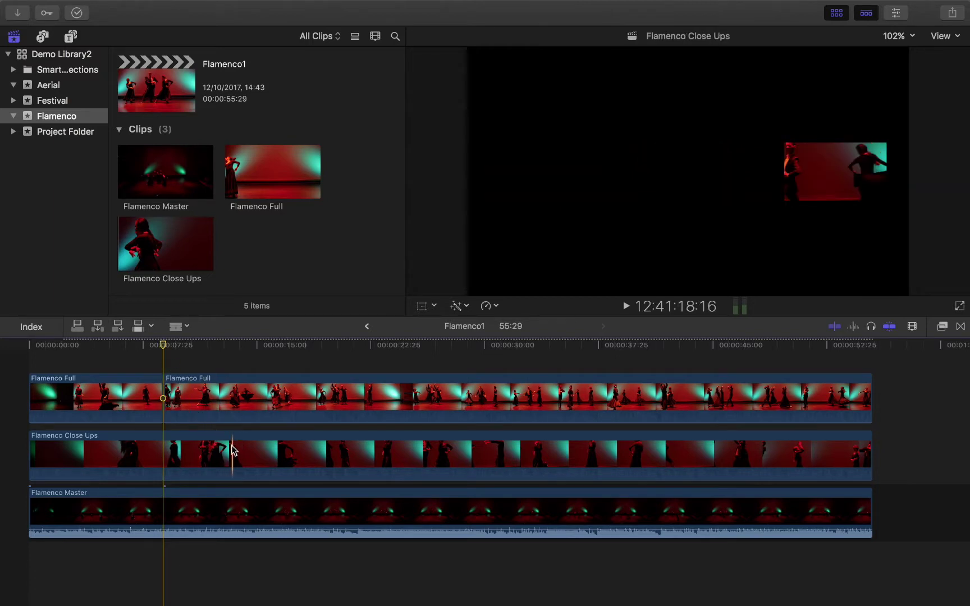
left_click(361, 398)
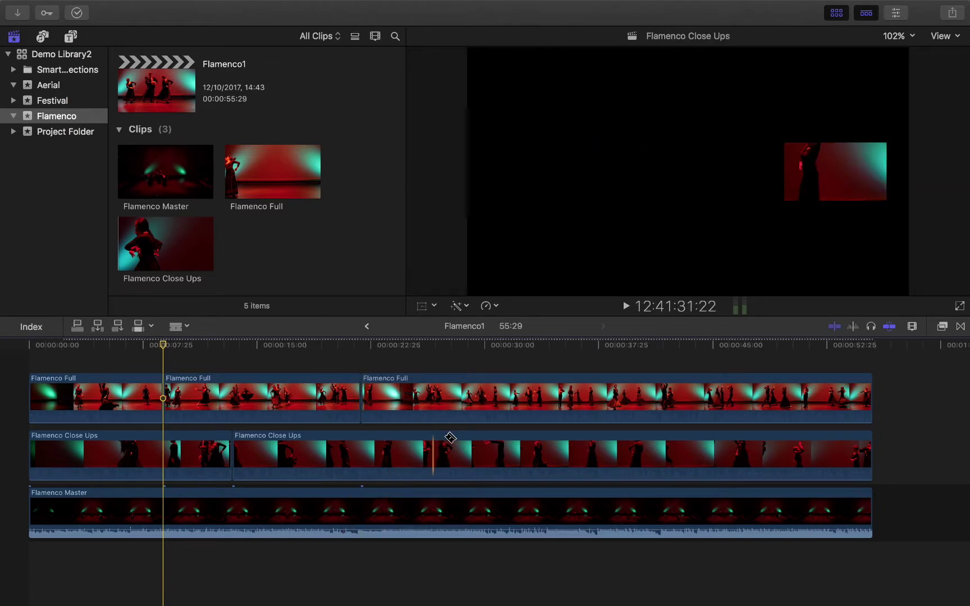
left_click(493, 397)
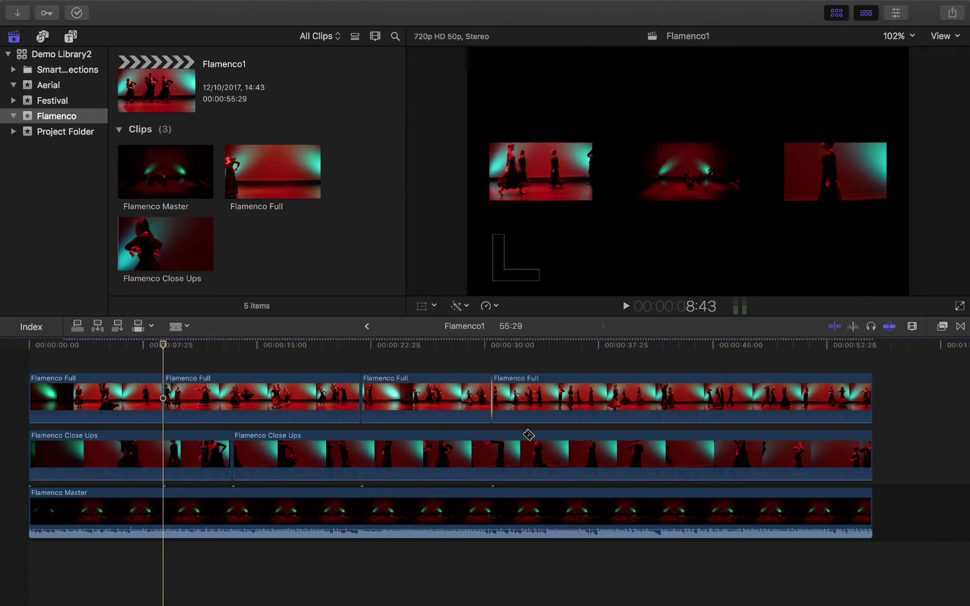
left_click(419, 451)
left_click(318, 451)
left_click(587, 397)
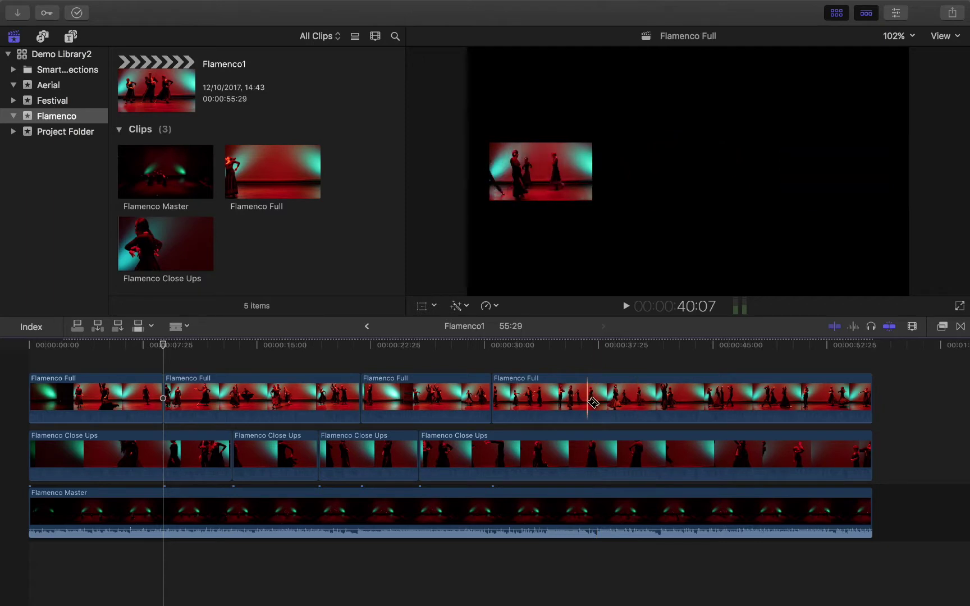
left_click(551, 454)
left_click(113, 393)
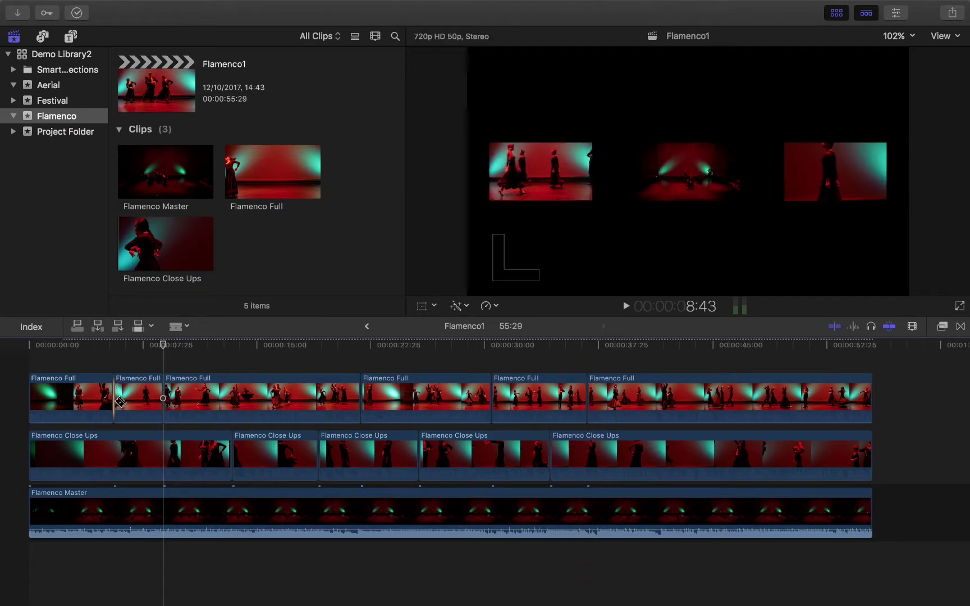
left_click(84, 456)
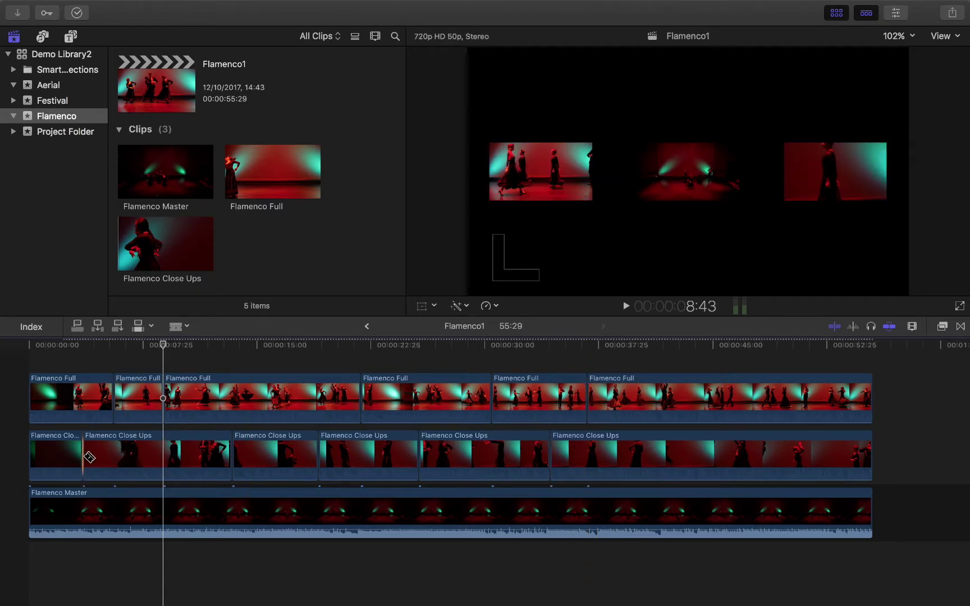
Detach the audio from the Flamenco Master clip
key("a")
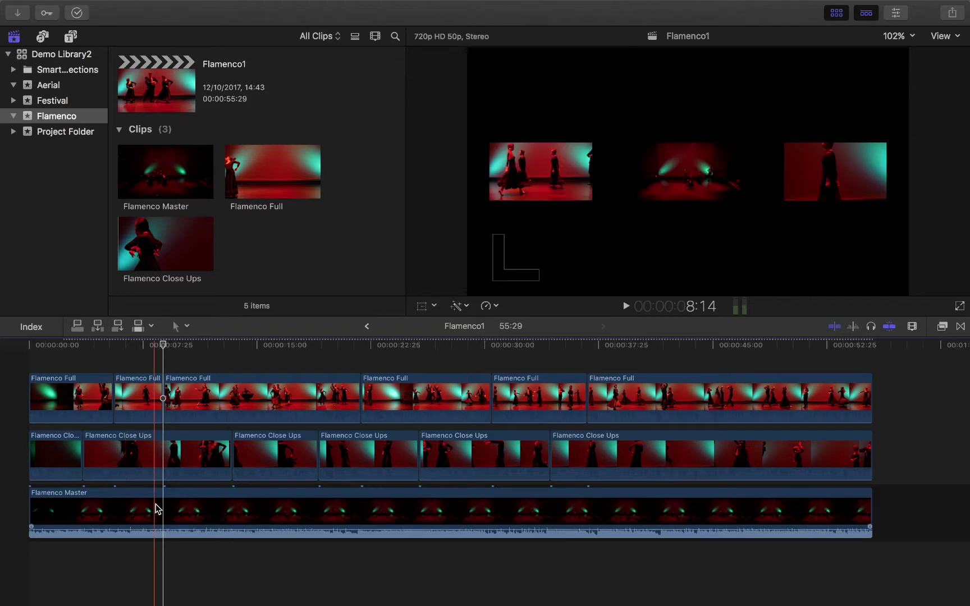
left_click(156, 509)
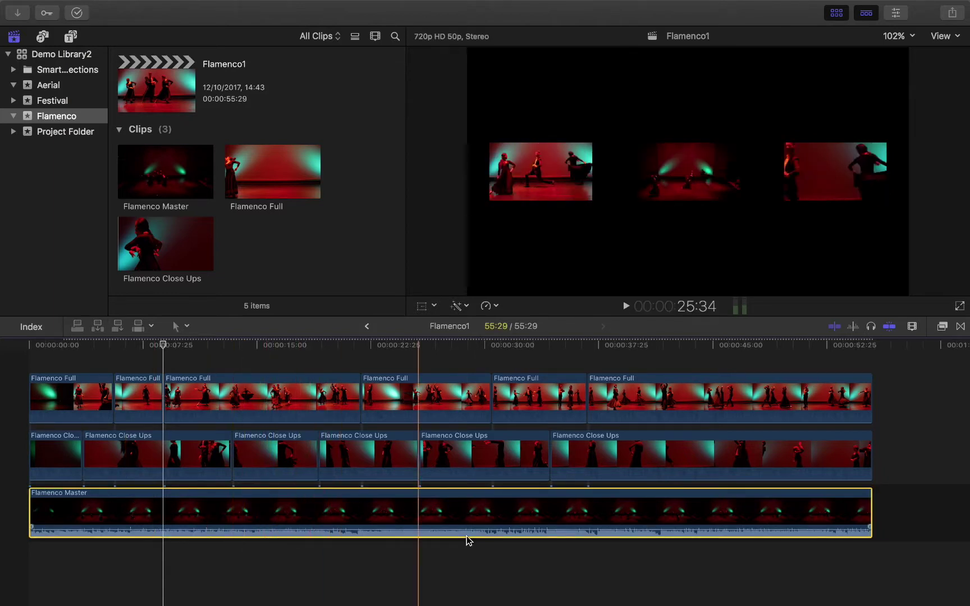
right_click(408, 518)
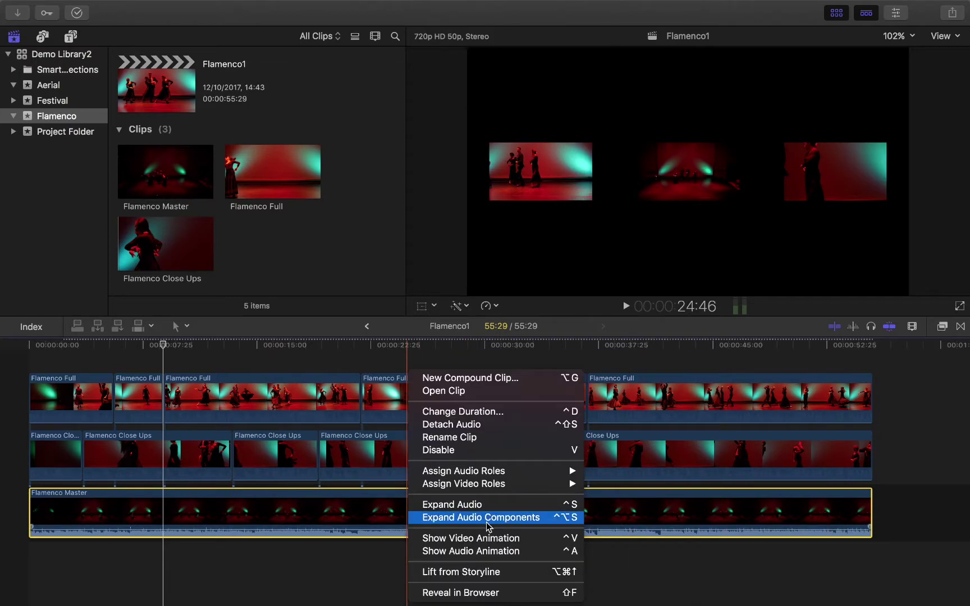
left_click(466, 425)
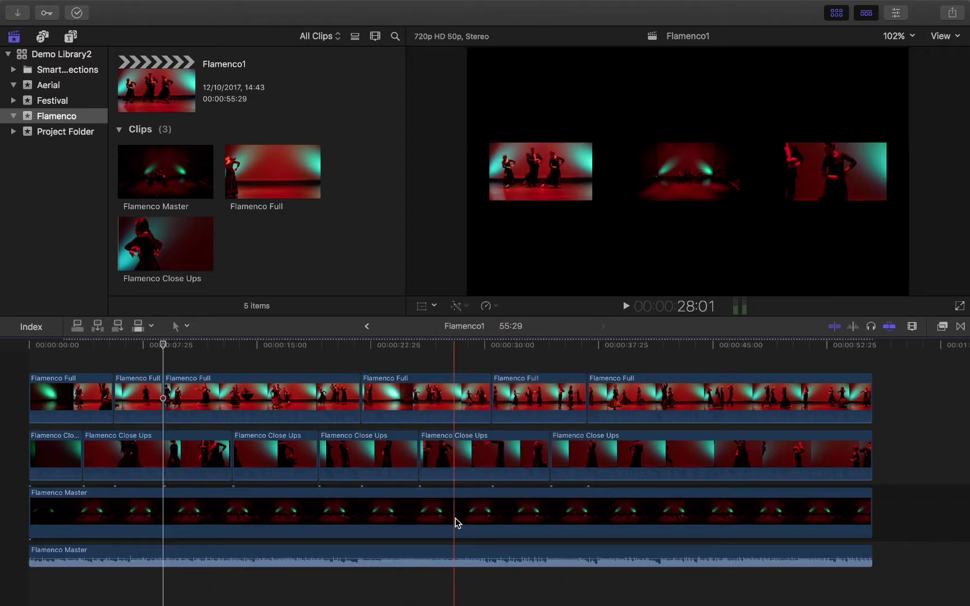
Blade the Flamenco Master video at six staggered points between about 7 and 32 seconds, leaving its detached audio uncut
key("b")
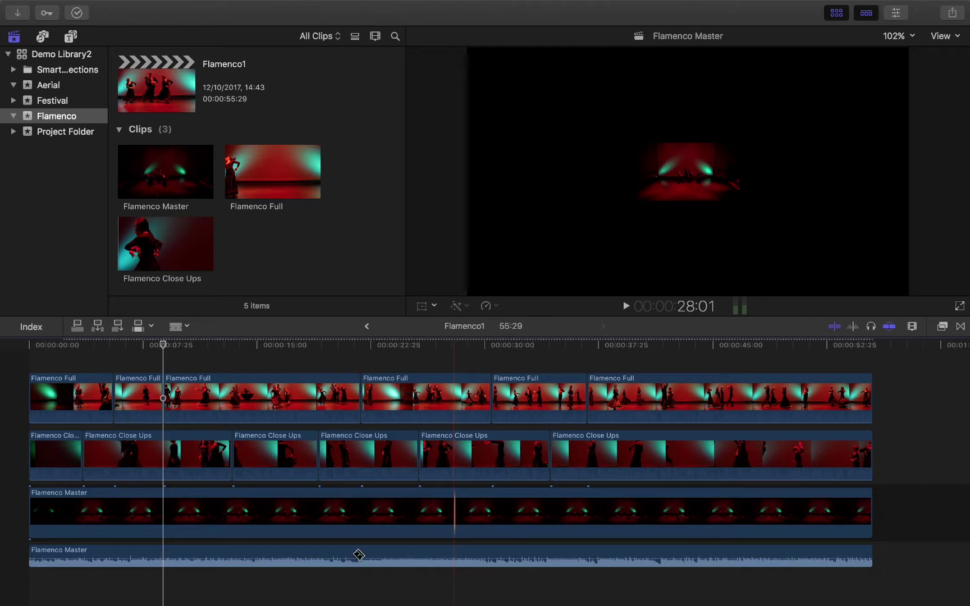
left_click(130, 510)
left_click(291, 508)
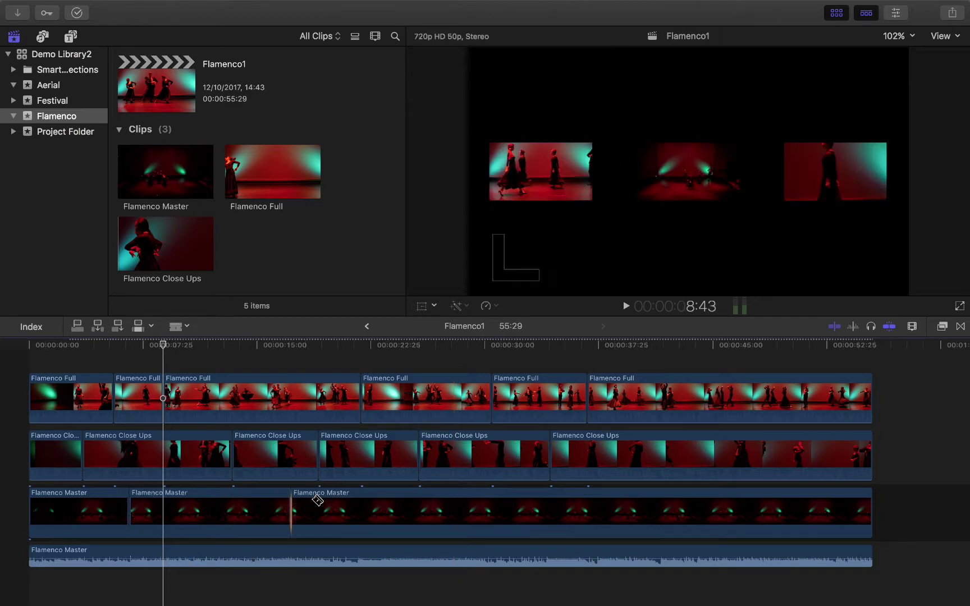
left_click(460, 503)
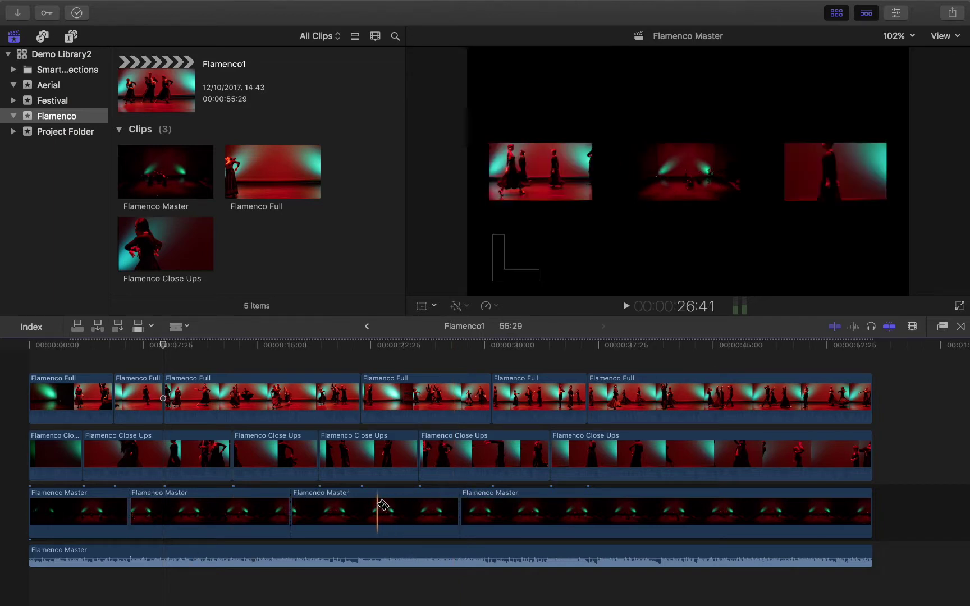
left_click(378, 508)
left_click(204, 509)
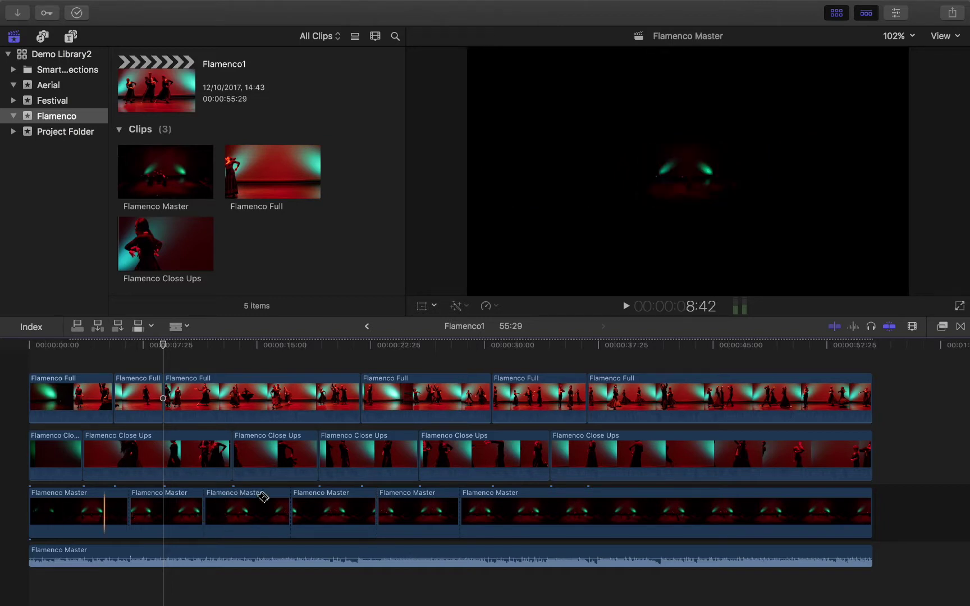
left_click(520, 509)
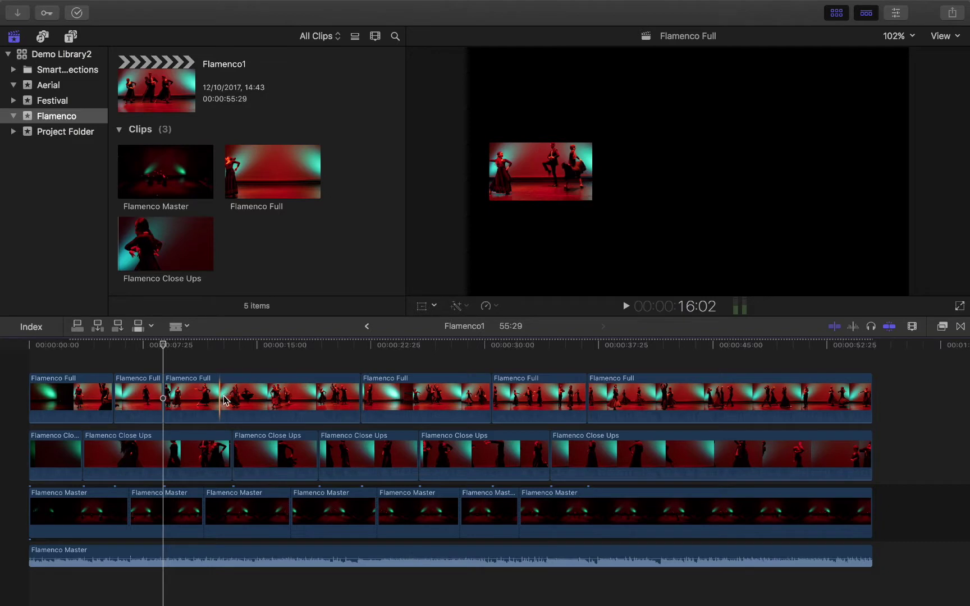
Blade the third Flamenco Full segment at about 16 seconds, and move the playhead back to 3:27 with the Select tool
left_click(272, 396)
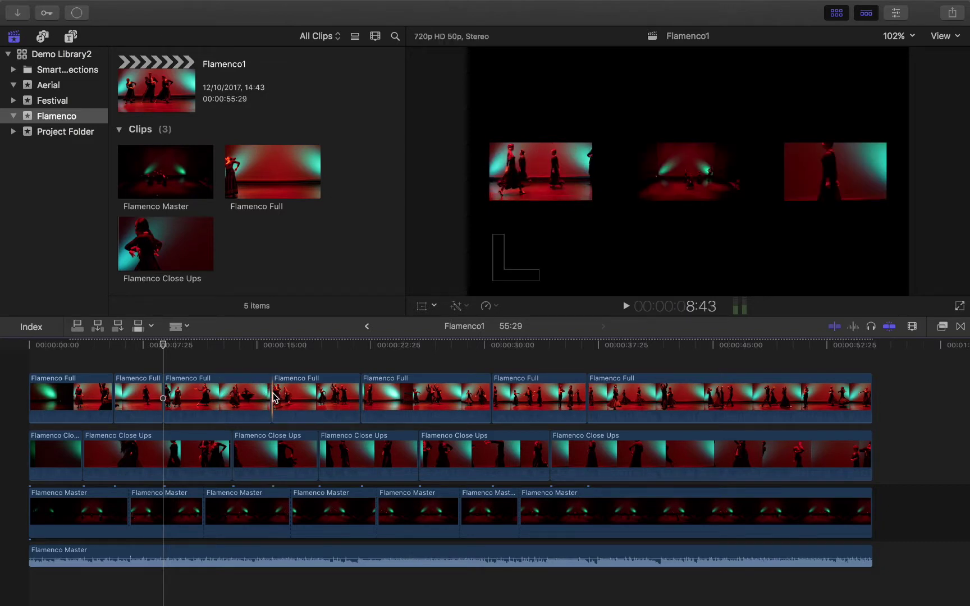
key("a")
left_click_drag(161, 349, 83, 356)
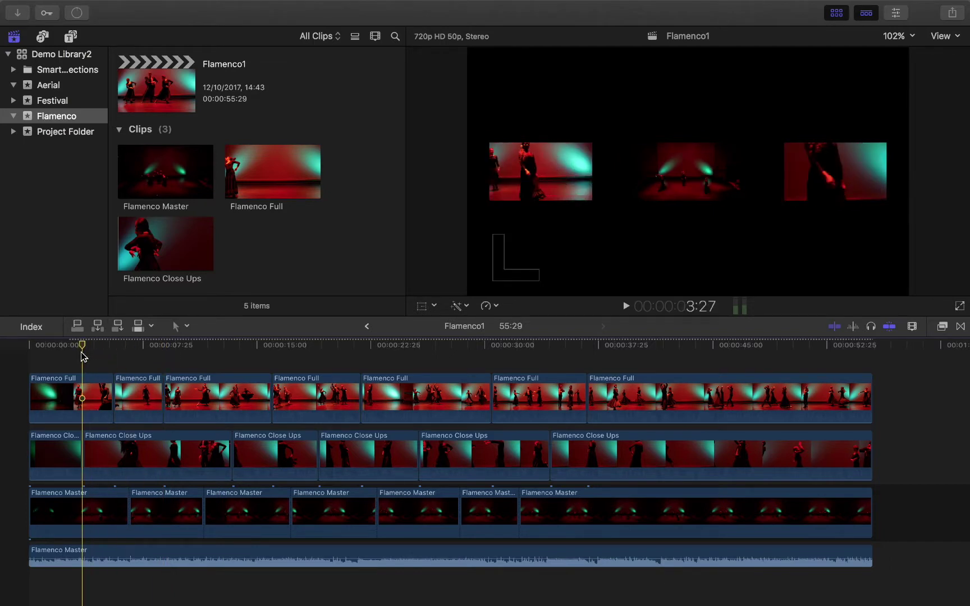
Disable Flamenco Full segments one and five, the third Flamenco Close Ups segment, and the second and fourth Flamenco Master video segments
left_click(138, 395)
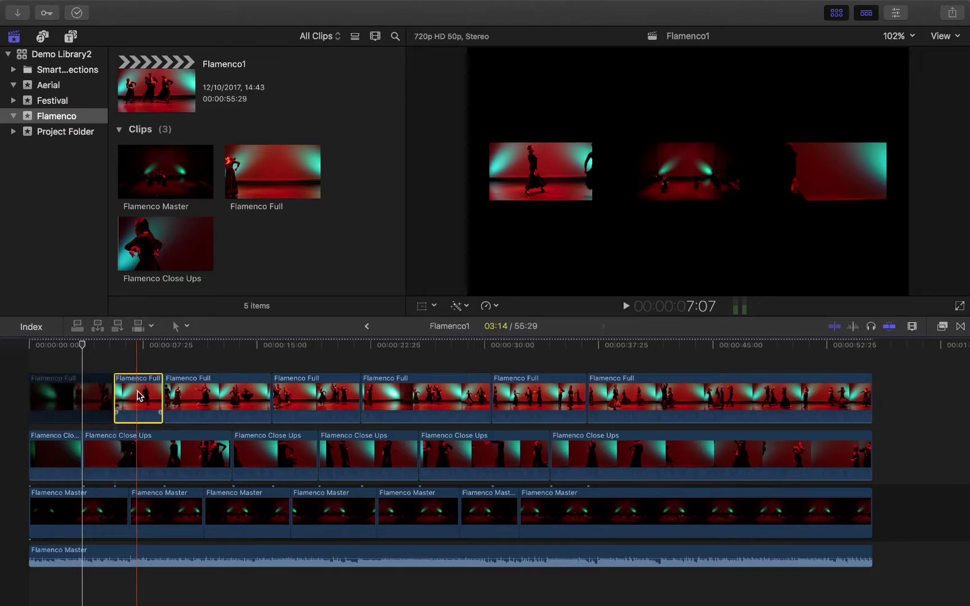
left_click(236, 444)
key("v")
left_click(179, 515)
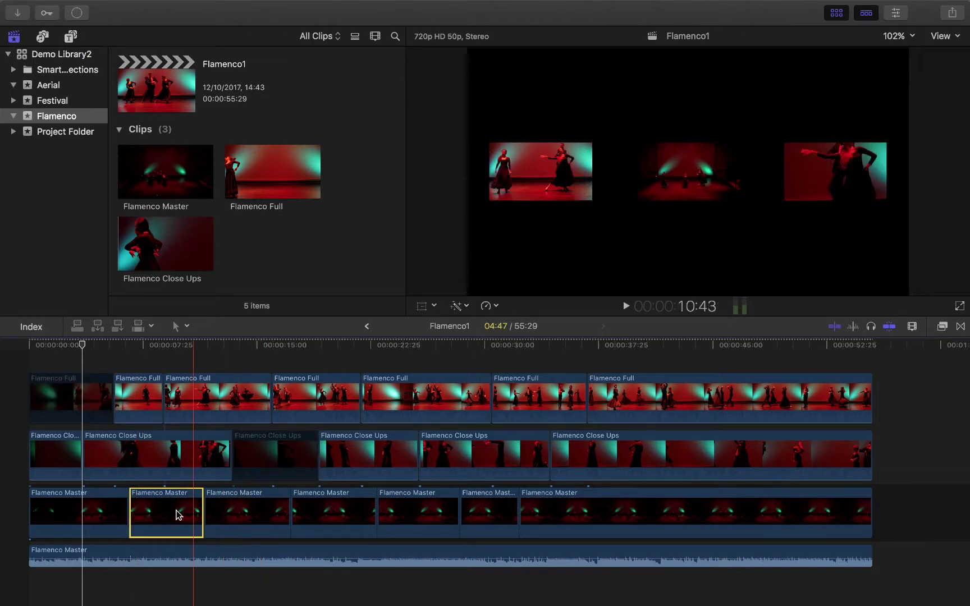
key("v")
left_click(376, 399)
key("v")
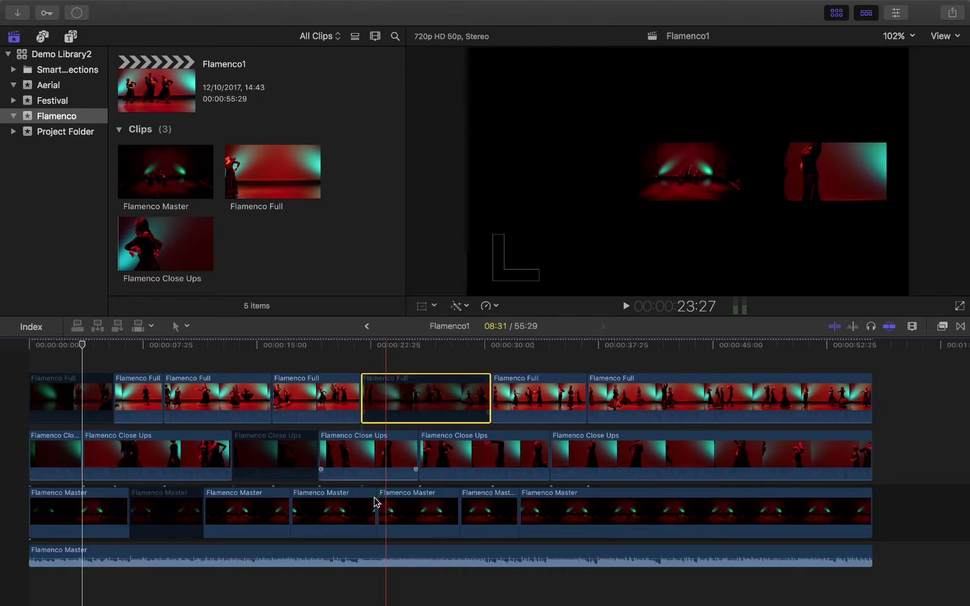
left_click(340, 512)
key("v")
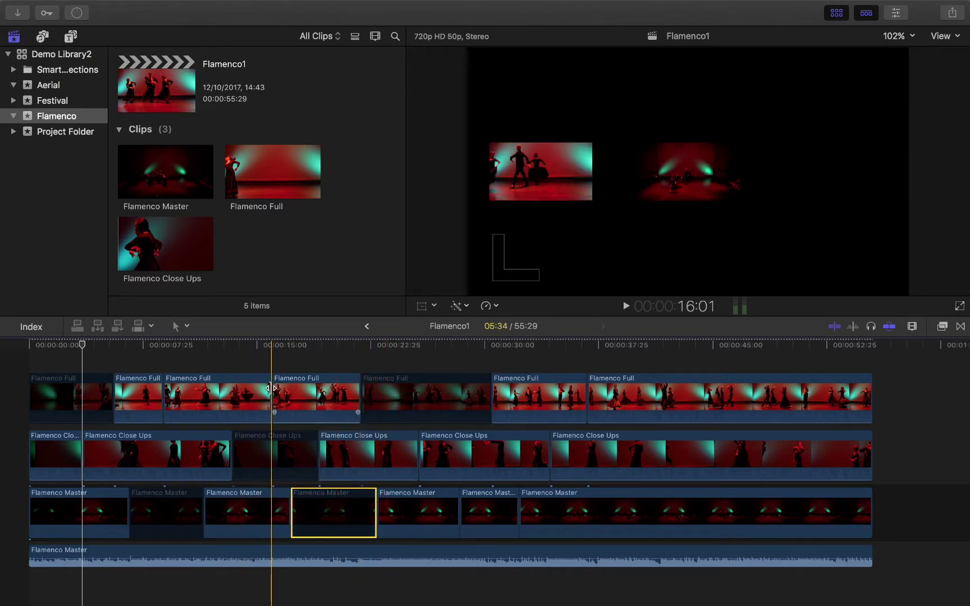
Trim the third Flamenco Full segment to end at about 13 seconds, and preview the project full screen from the start
left_click_drag(271, 388, 231, 389)
left_click(26, 392)
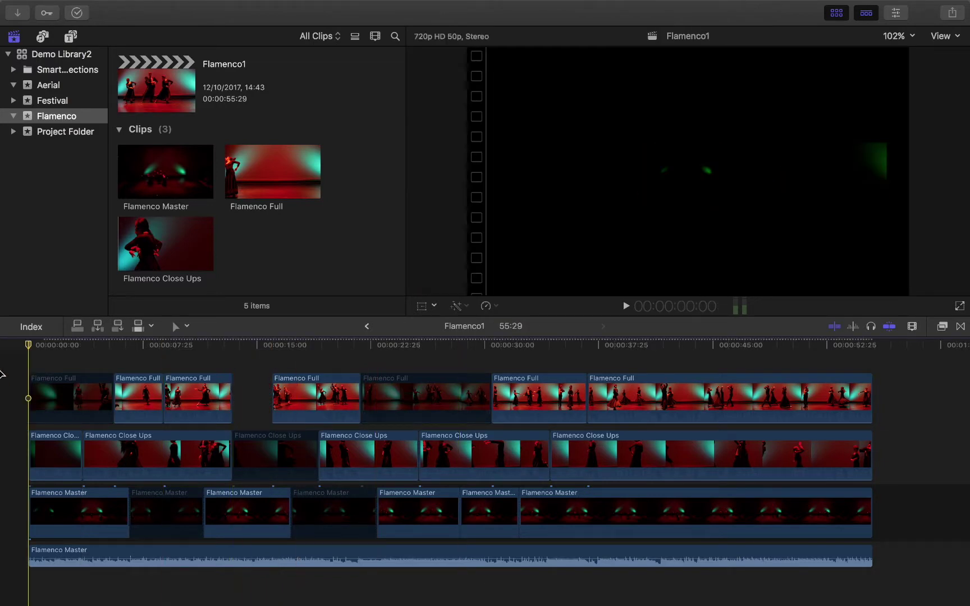
left_click(960, 306)
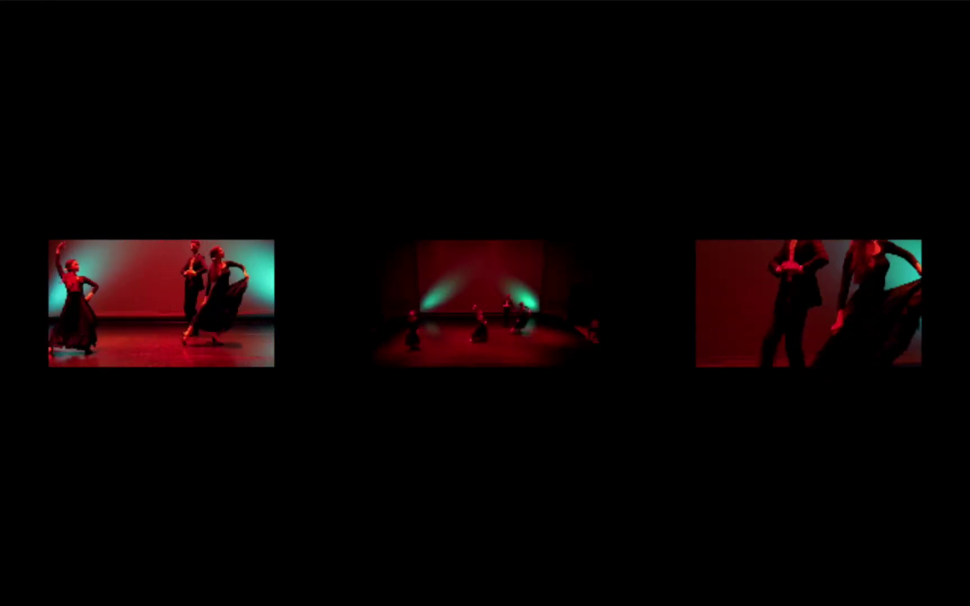
key("Escape")
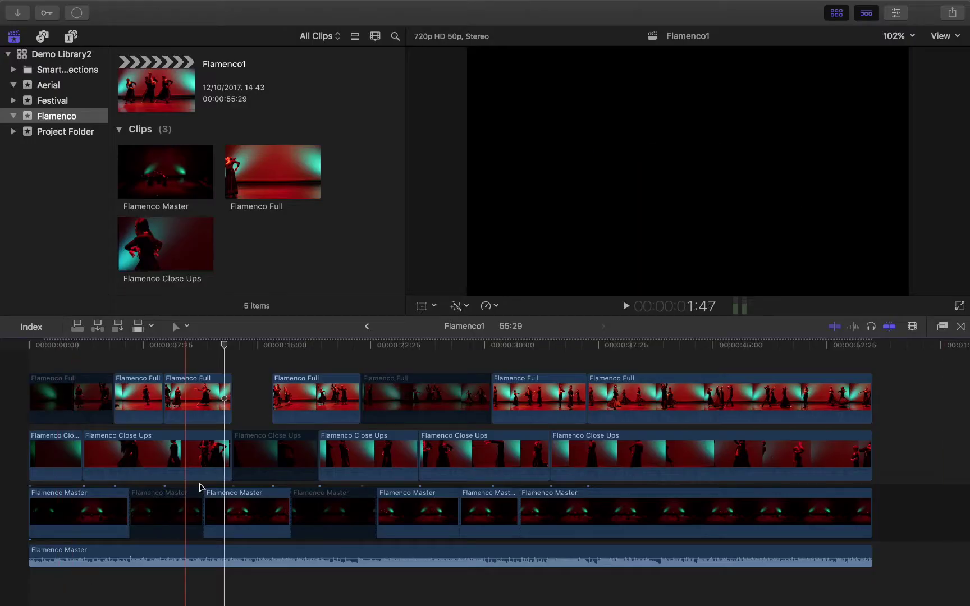
Trim the first Flamenco Close Ups segment to start at about 2 seconds, and place the playhead at 19:03
left_click_drag(34, 446, 57, 447)
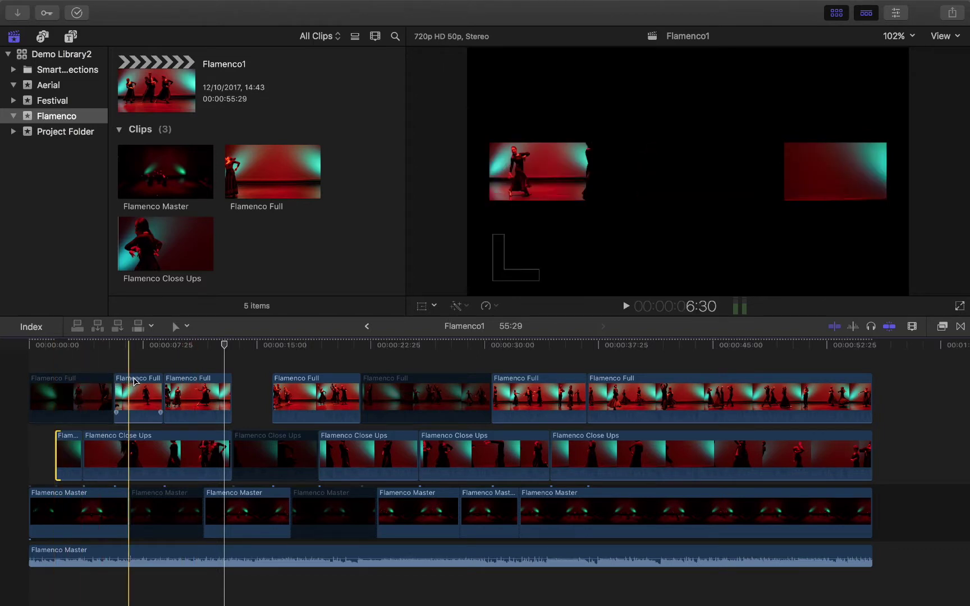
left_click(306, 394)
left_click(317, 383)
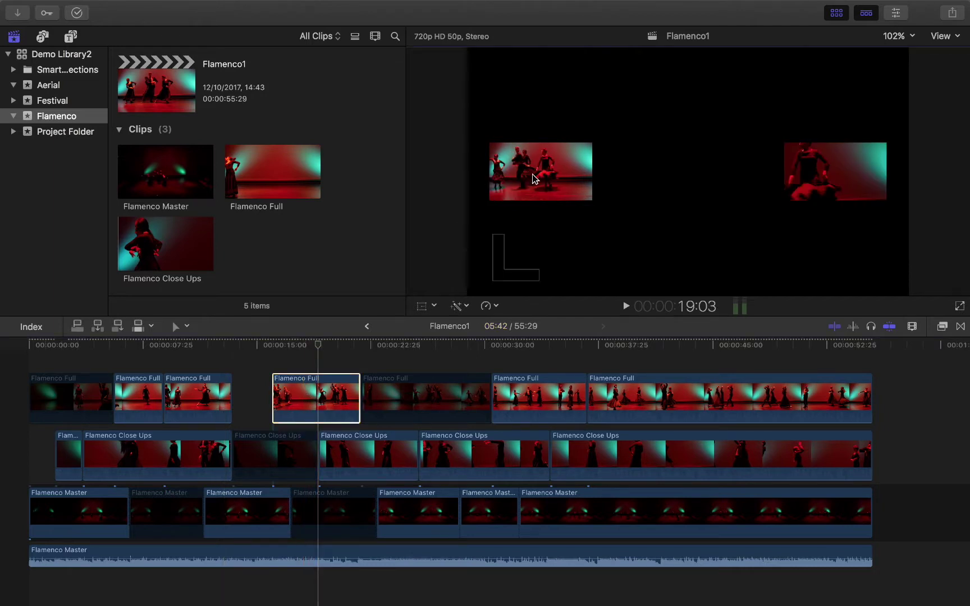
Use Transform to move the fourth Flamenco Full segment's picture up into the upper-left area of the frame
left_click(305, 402)
left_click(434, 306)
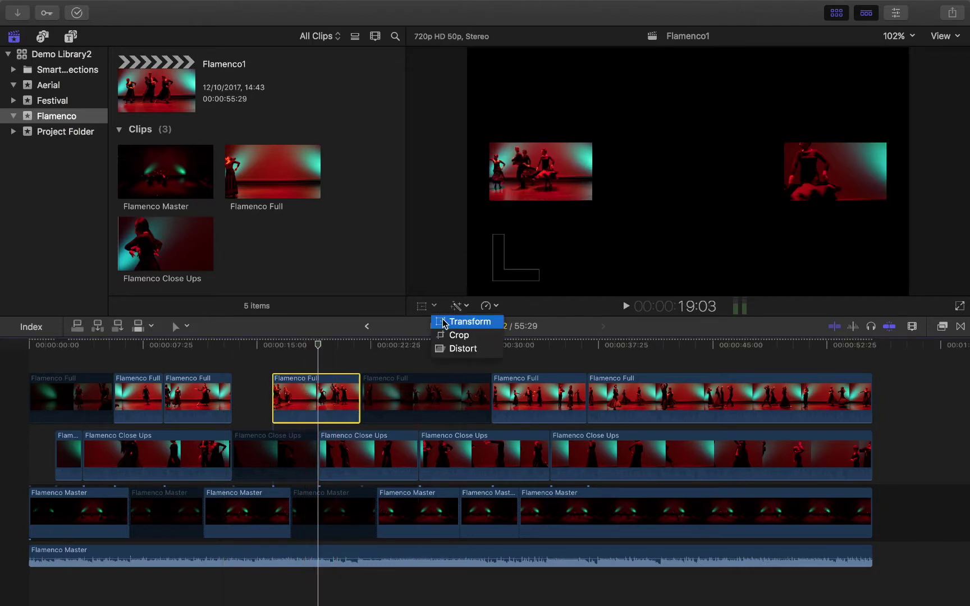
left_click(468, 322)
left_click_drag(540, 172, 566, 94)
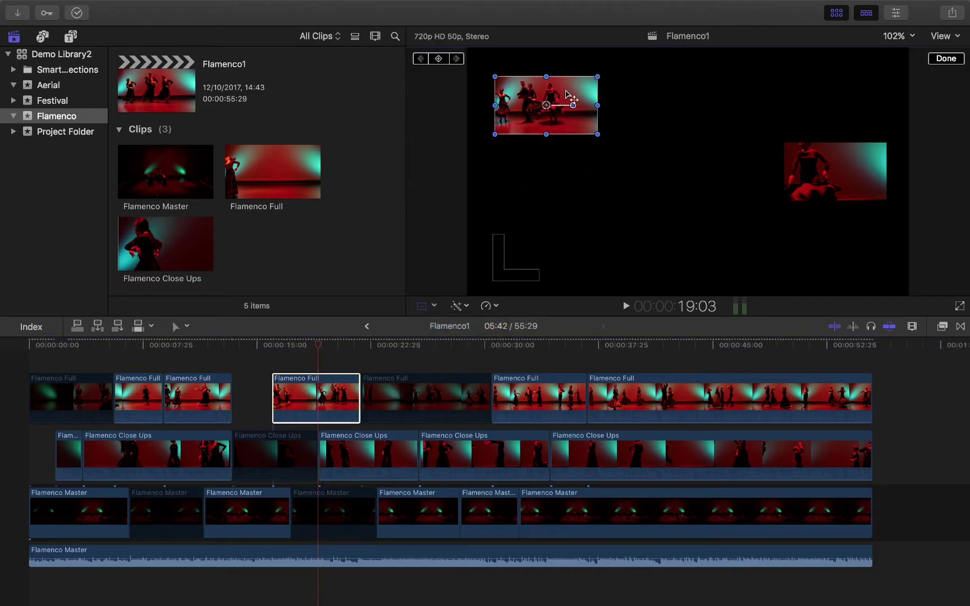
Show the title/action safe zones and align the fourth Flamenco Full segment's picture with the upper-left corner of the outer guide
left_click(913, 38)
left_click(951, 40)
left_click(958, 39)
left_click(924, 274)
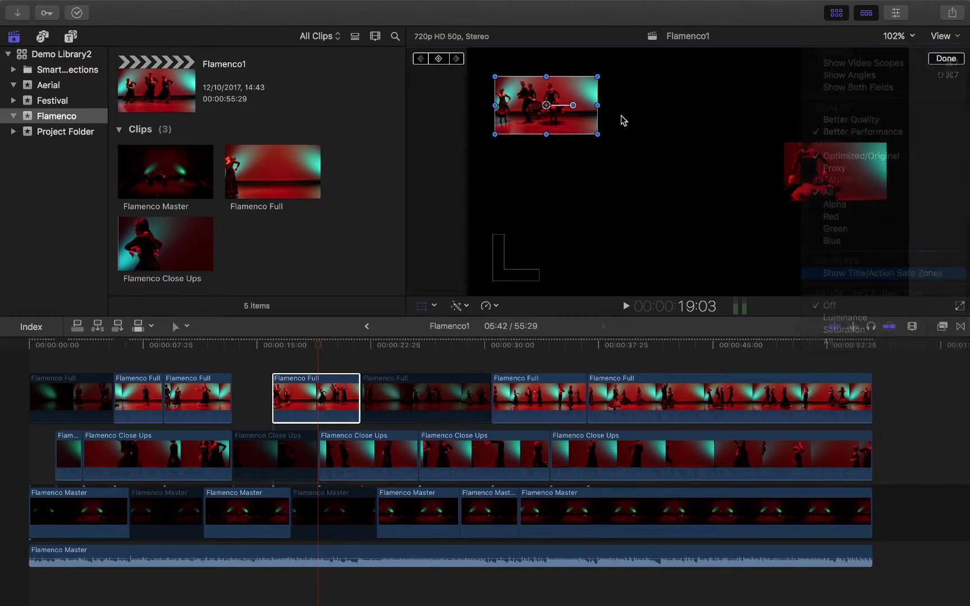
left_click_drag(547, 109, 541, 88)
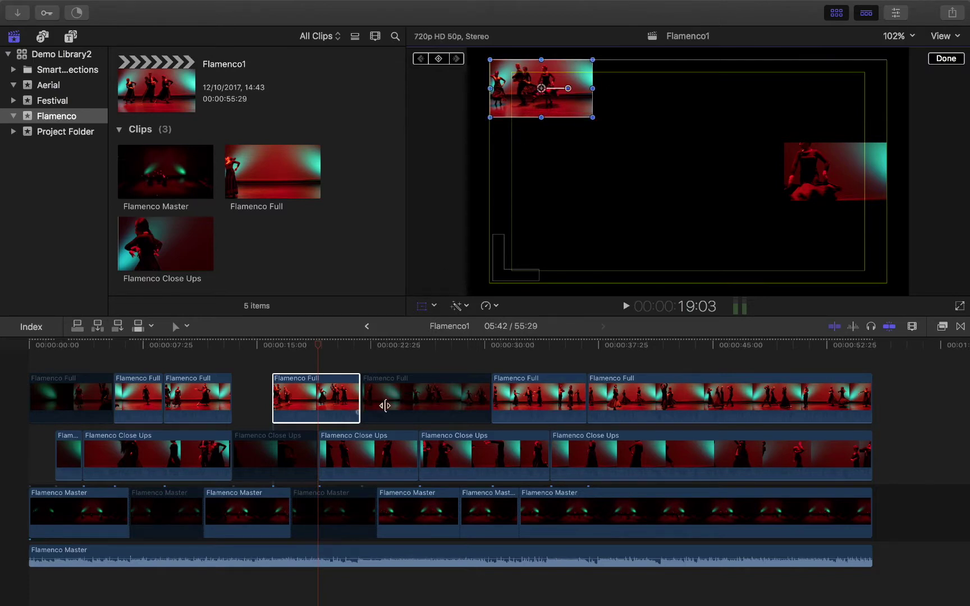
Move the Flamenco Close Ups picture at 19:03 to the outer guide's lower-right corner and the Flamenco Full picture at 32:49 to its lower-left corner
left_click(376, 463)
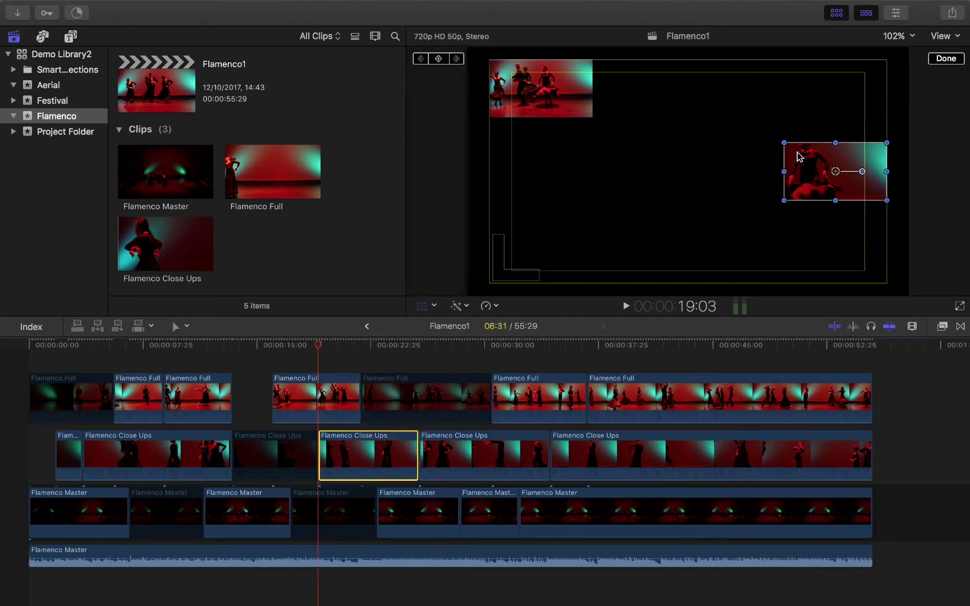
left_click_drag(836, 172, 837, 256)
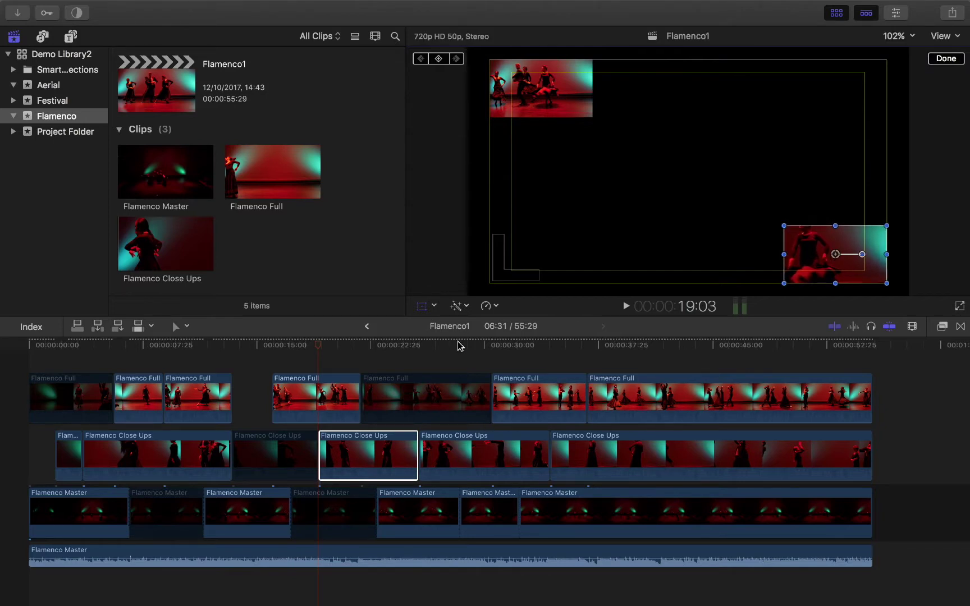
left_click(530, 357)
left_click(546, 396)
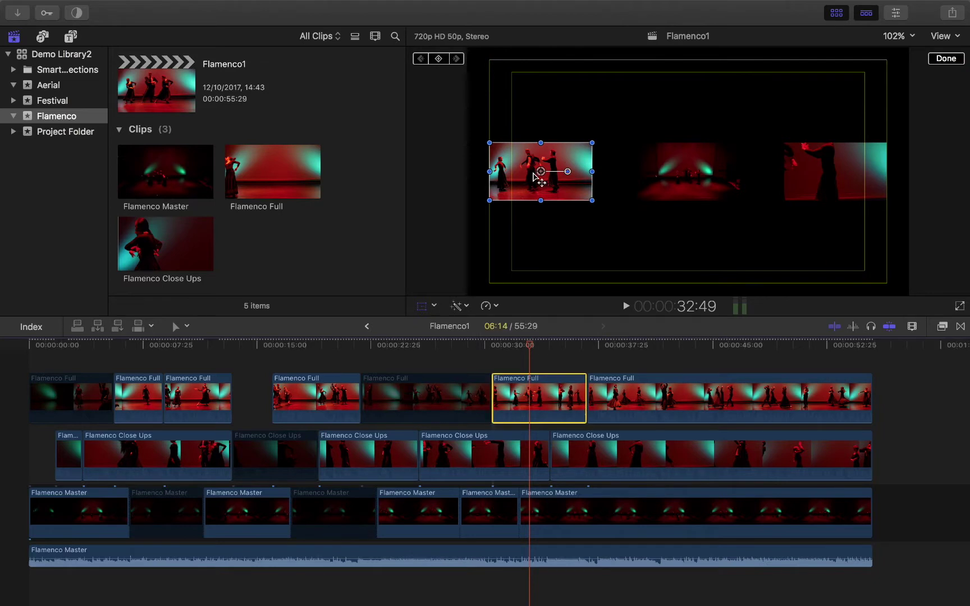
left_click_drag(541, 172, 543, 255)
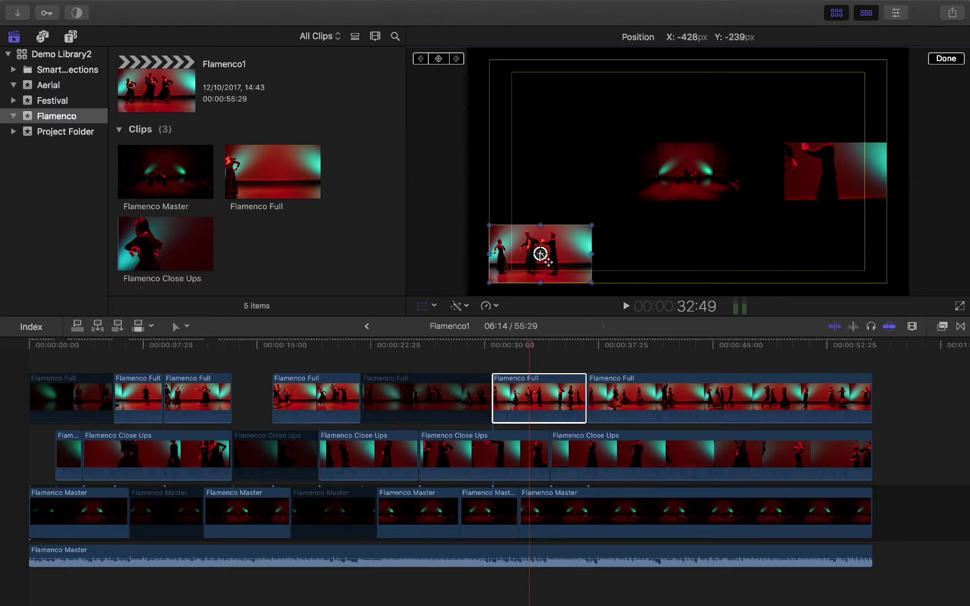
left_click_drag(543, 257, 542, 257)
Trim the fifth Flamenco Close Ups segment to start at about 27.5 seconds, and Transform its picture to the outer guide's upper-right corner
left_click(431, 455)
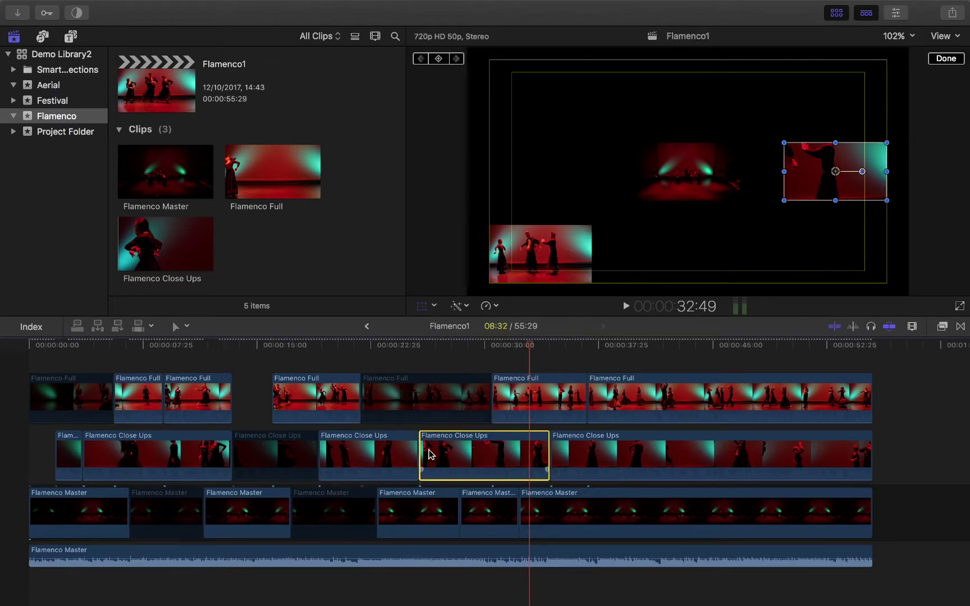
left_click_drag(424, 449, 448, 449)
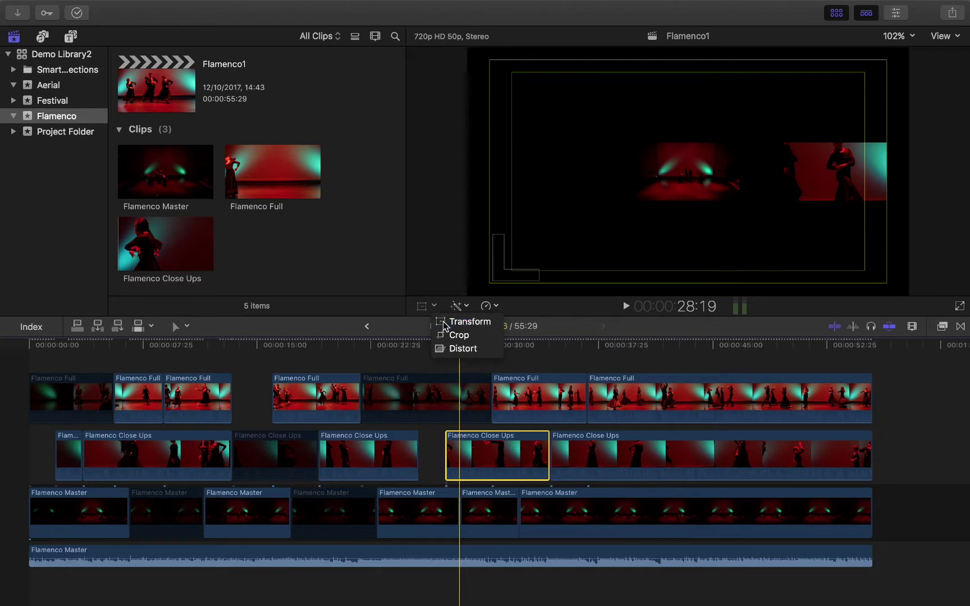
left_click(446, 322)
left_click_drag(836, 173, 836, 90)
left_click(946, 58)
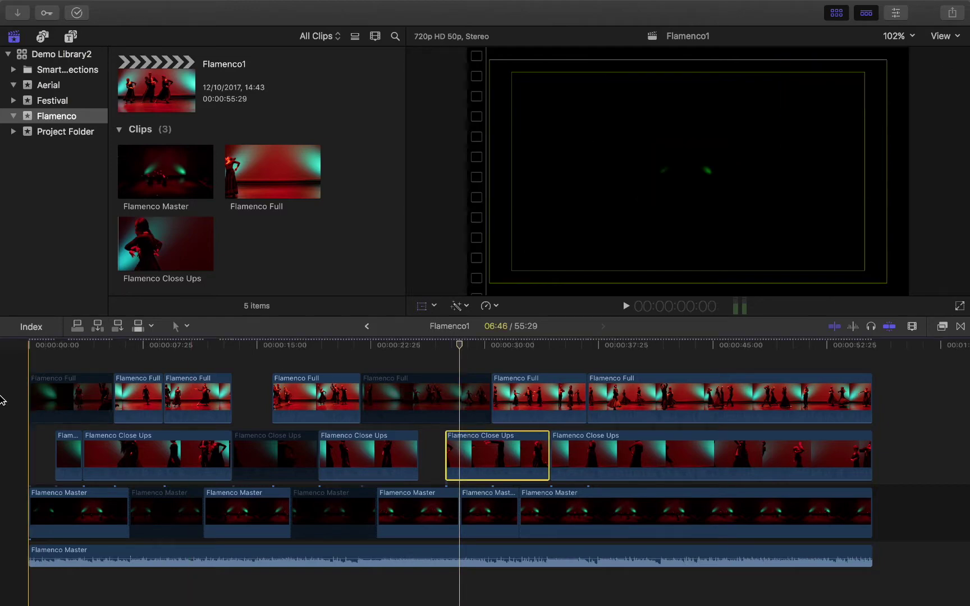
Briefly preview the project full screen from the start, and hide the title/action safe zones
left_click(3, 400)
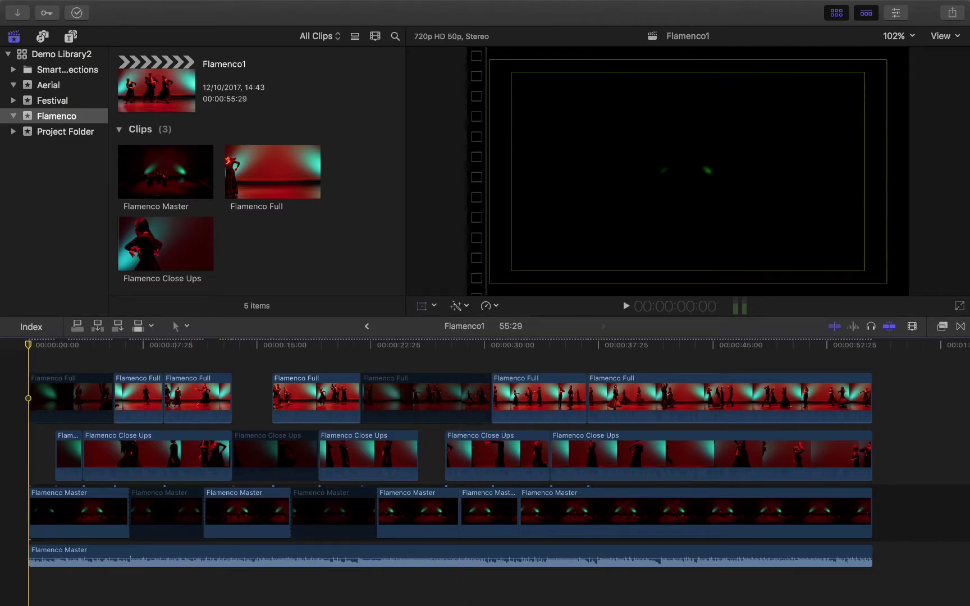
key("shift+super+f")
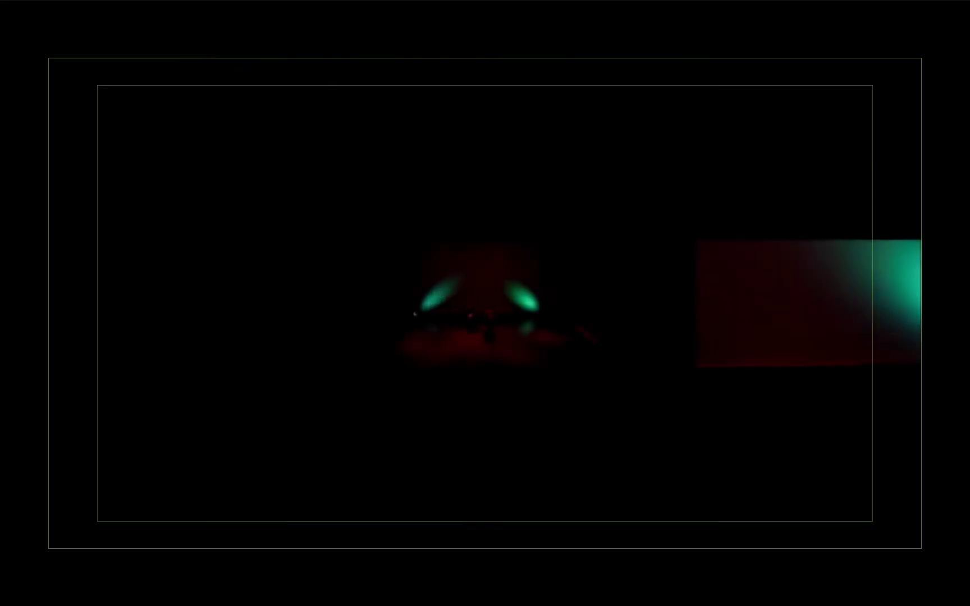
key("Escape")
left_click(943, 37)
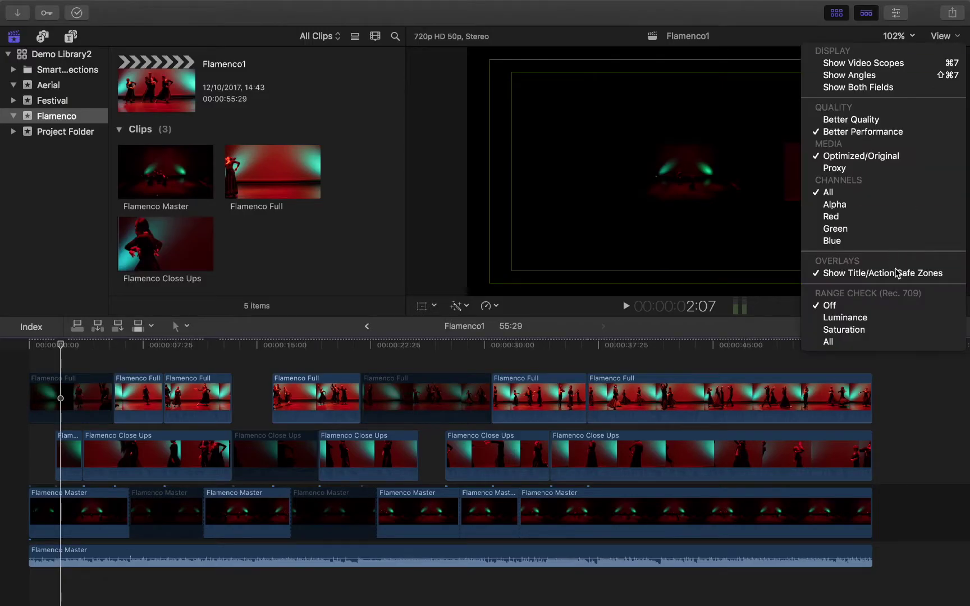
left_click(898, 274)
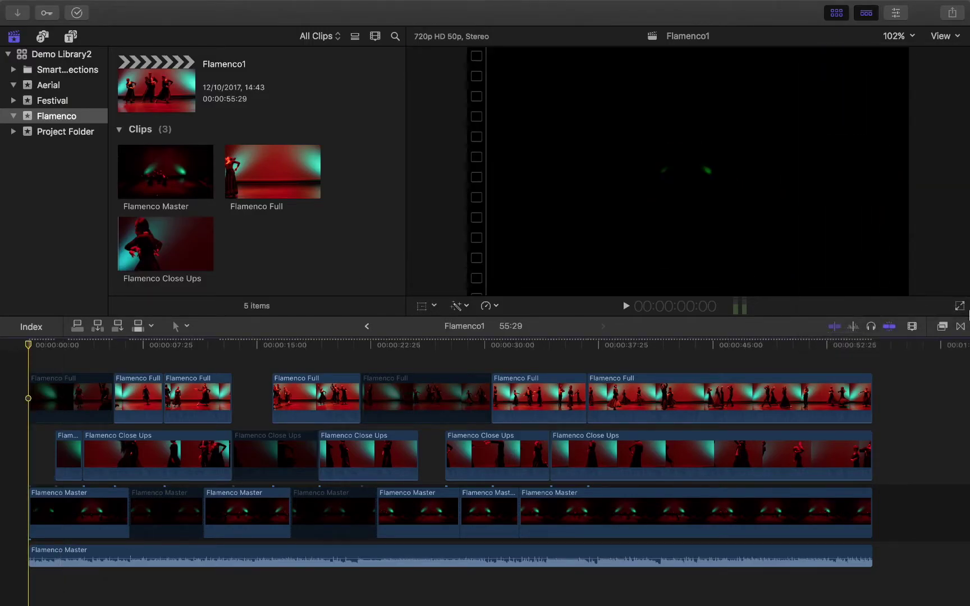
Play the project full screen from the start, and review the picture layout at 24:30 and 19:03
key("F2")
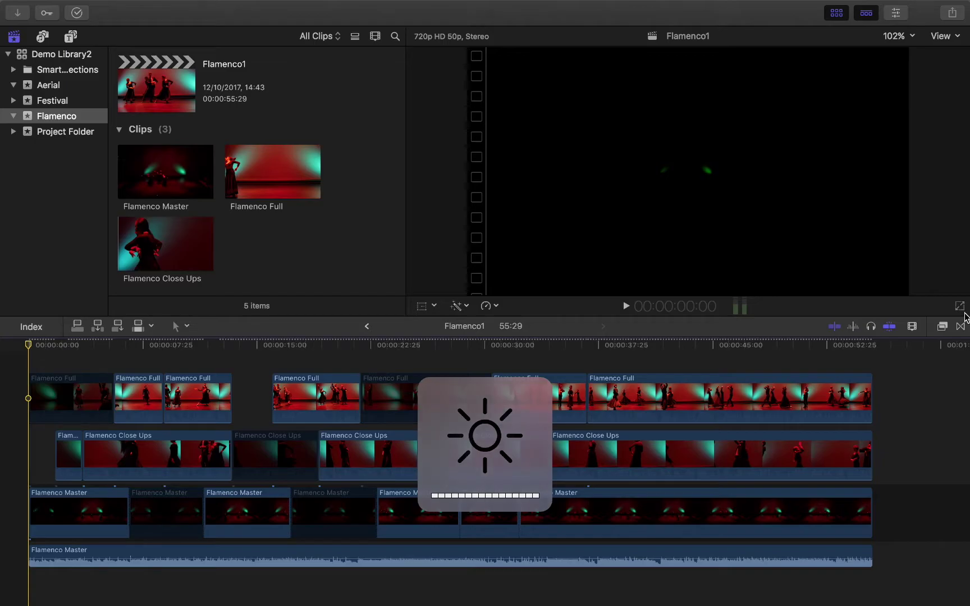
left_click(960, 307)
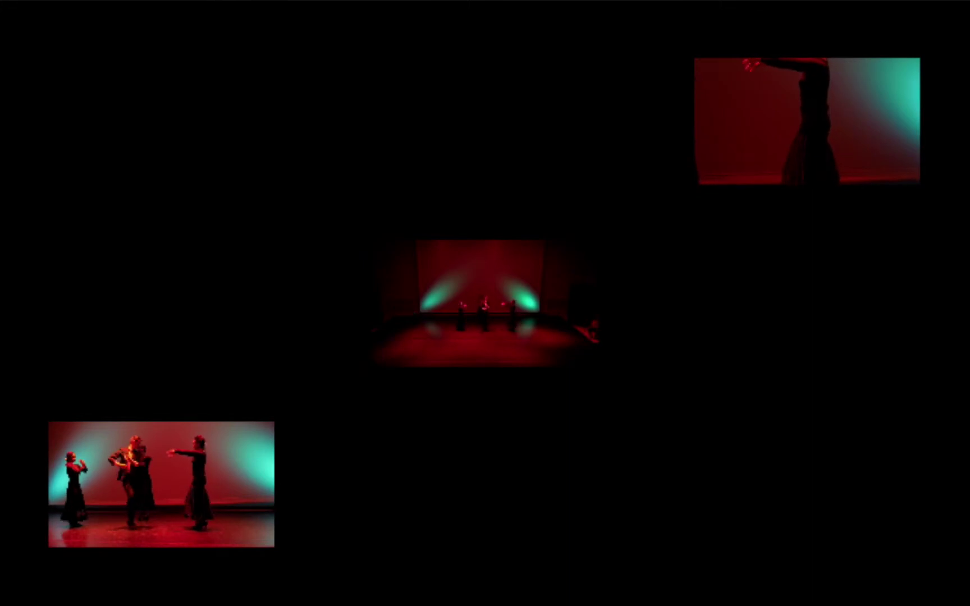
key("Escape")
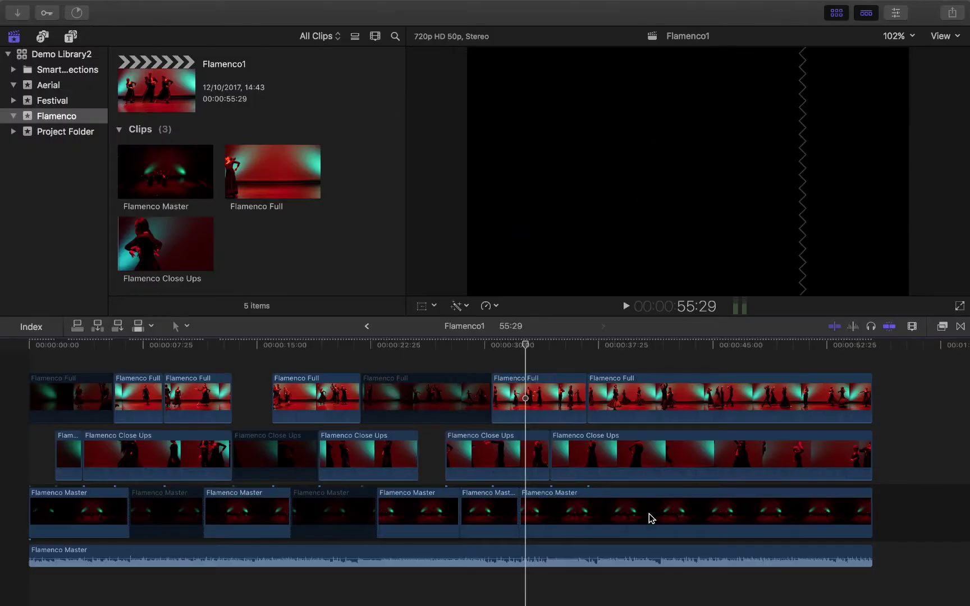
left_click(406, 347)
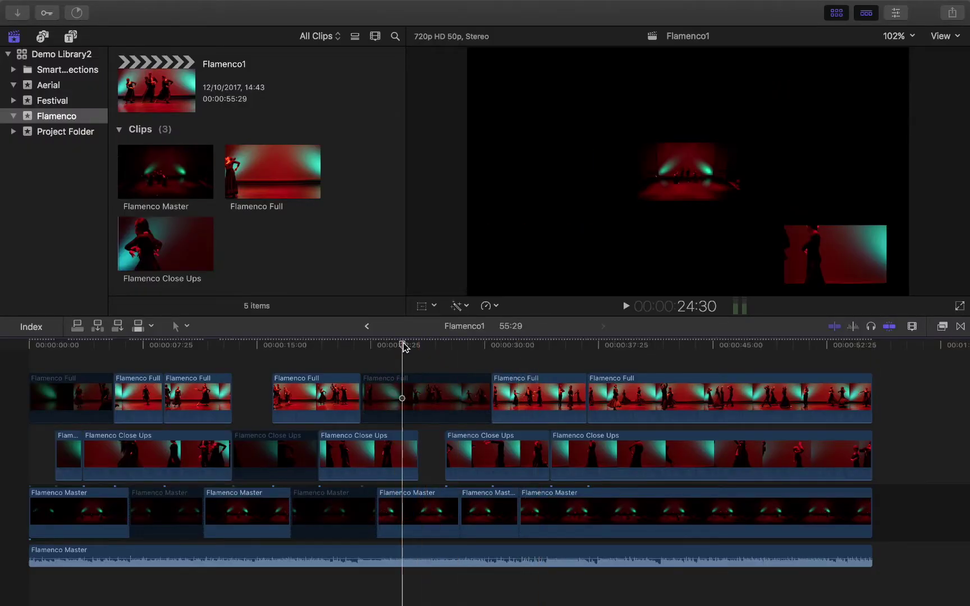
left_click_drag(402, 347, 320, 348)
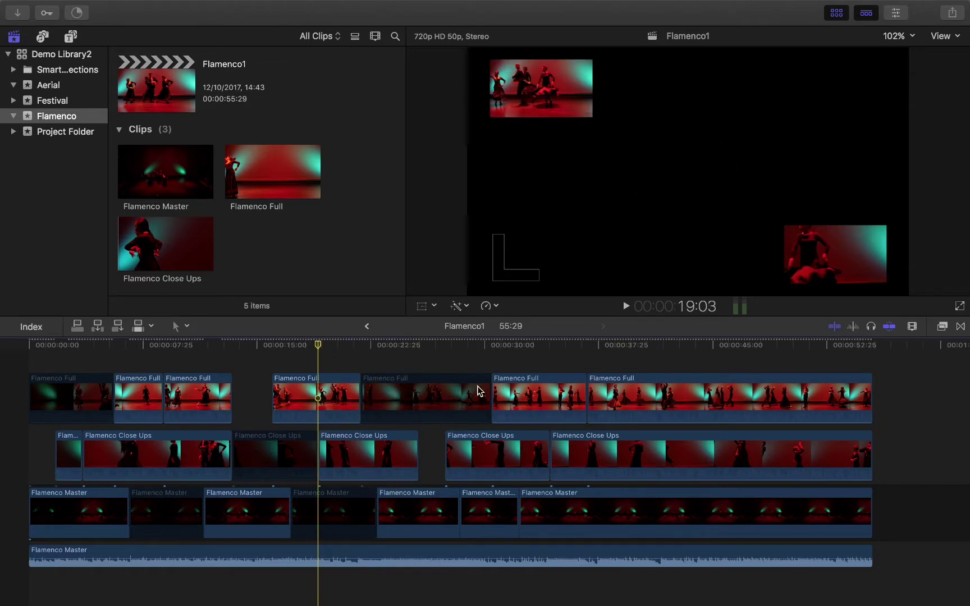
Blade the last Flamenco Close Ups and Flamenco Master video segments at about 37 seconds, in line with the last Flamenco Full cut
scroll(562, 404, "right", 2)
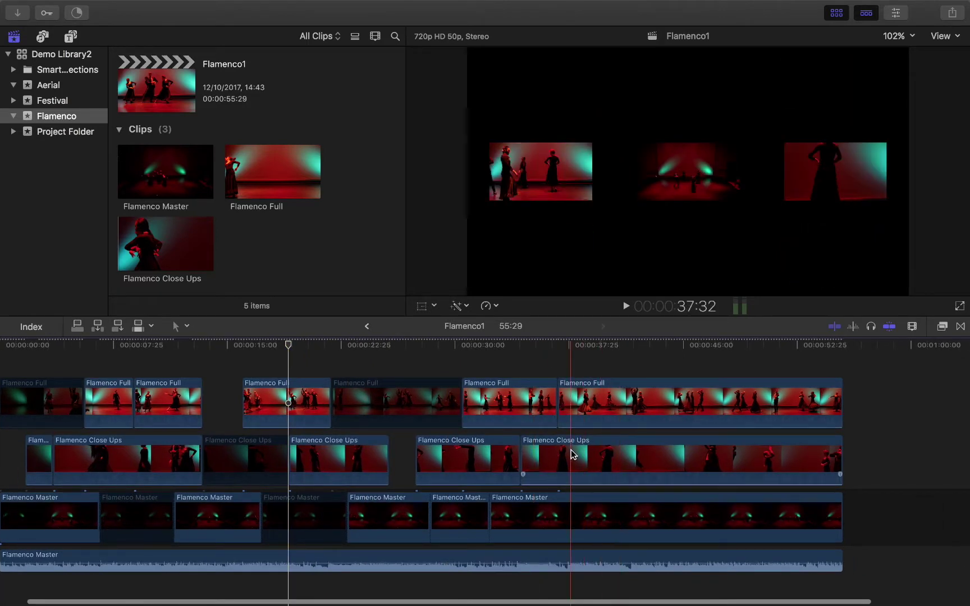
key("b")
left_click(563, 463)
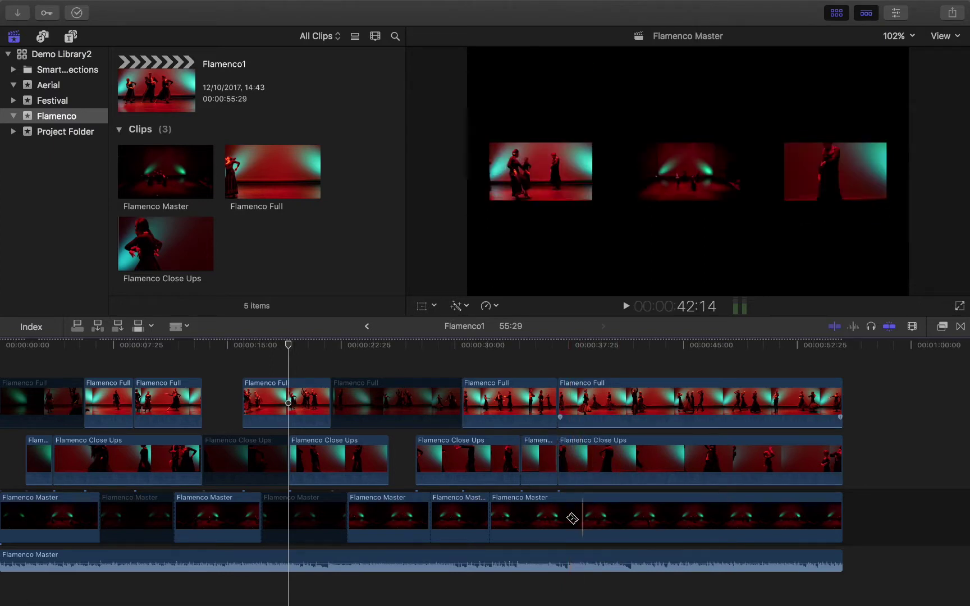
left_click(557, 520)
key("a")
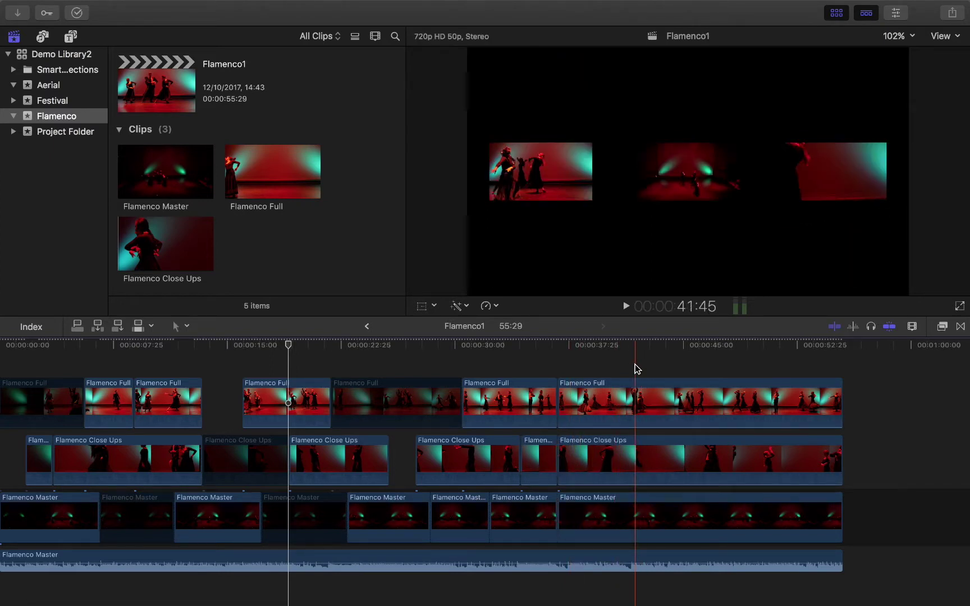
Turn Transform off for the last Flamenco Full, Close Ups and Master video segments, and park the playhead at 42:15
left_click_drag(635, 369, 661, 546)
left_click(897, 30)
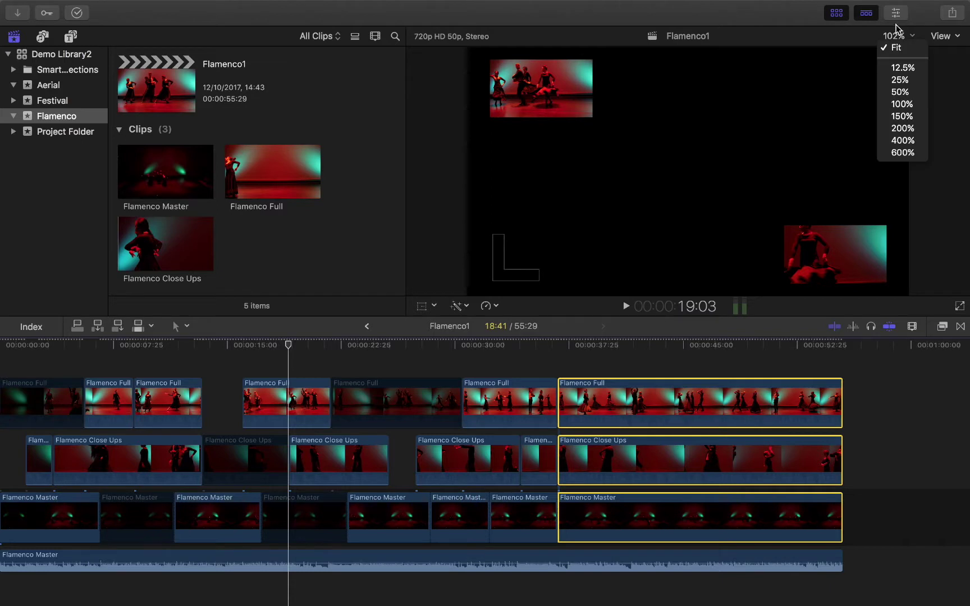
left_click(895, 13)
left_click(896, 13)
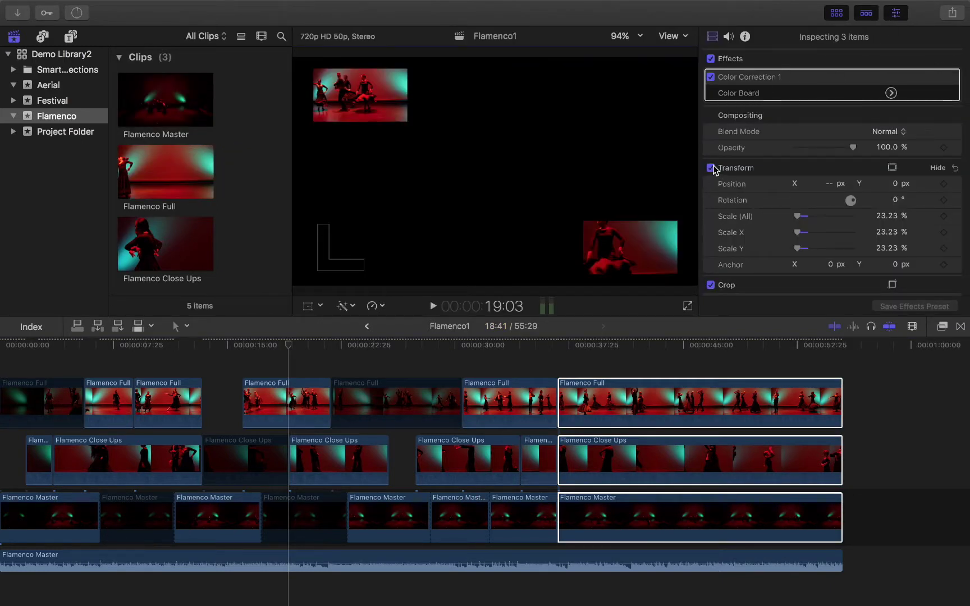
left_click(641, 362)
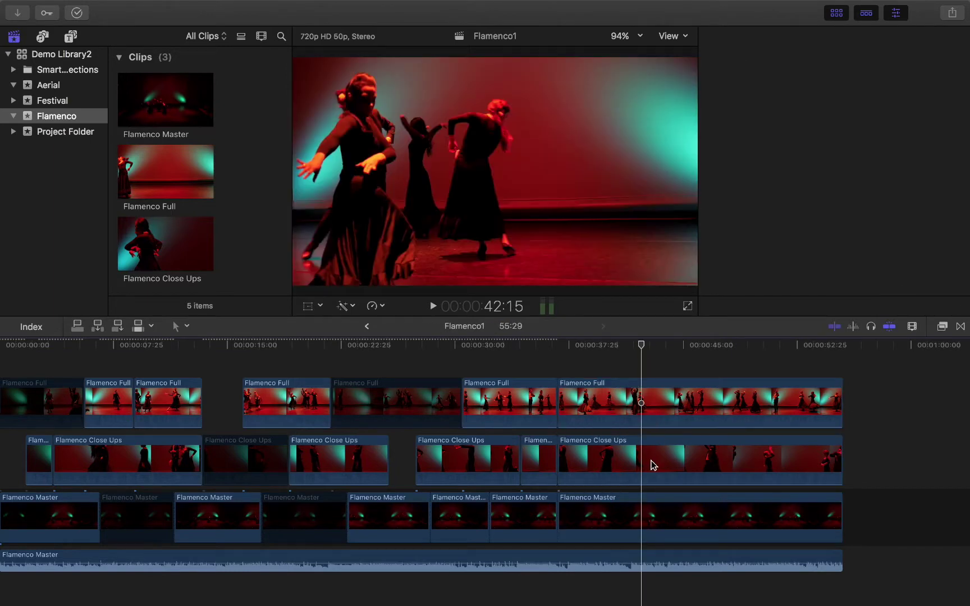
Disable the last Flamenco Close Ups and Flamenco Master segments, and park the playhead over the last Flamenco Full segment at 46:08
scroll(629, 444, "right", 2)
left_click(604, 418)
scroll(600, 418, "right", 3)
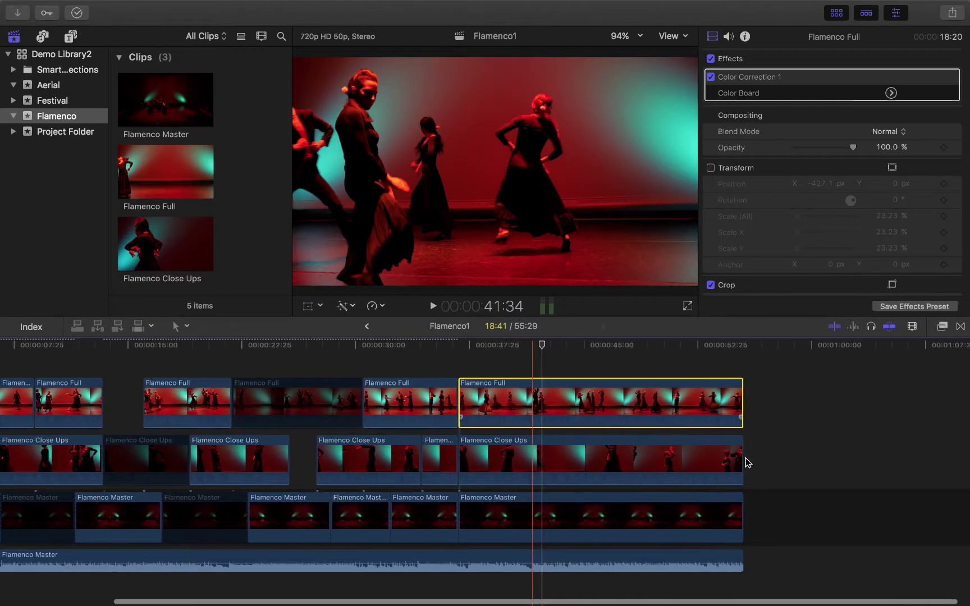
left_click(653, 478)
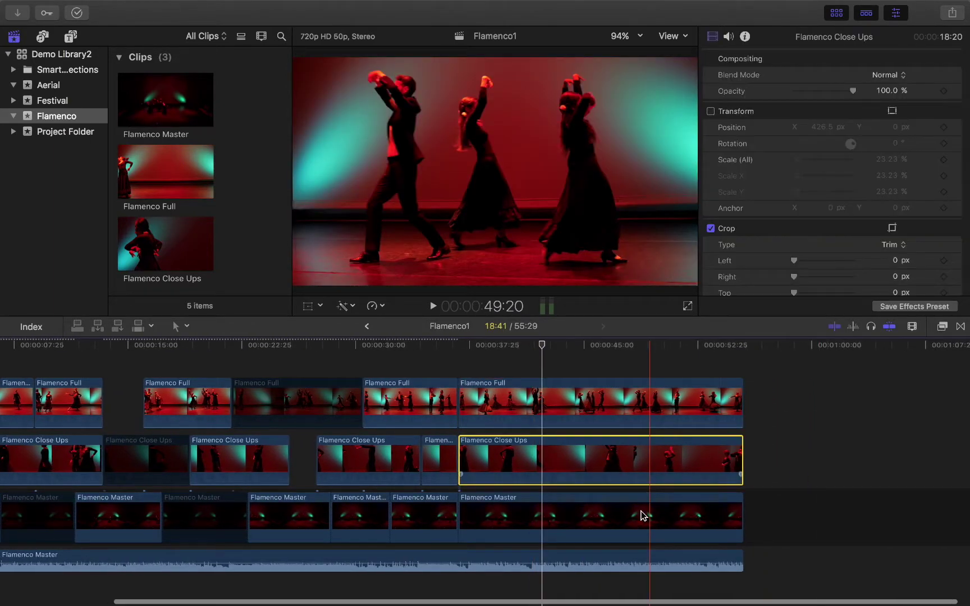
left_click(644, 515)
left_click(608, 395)
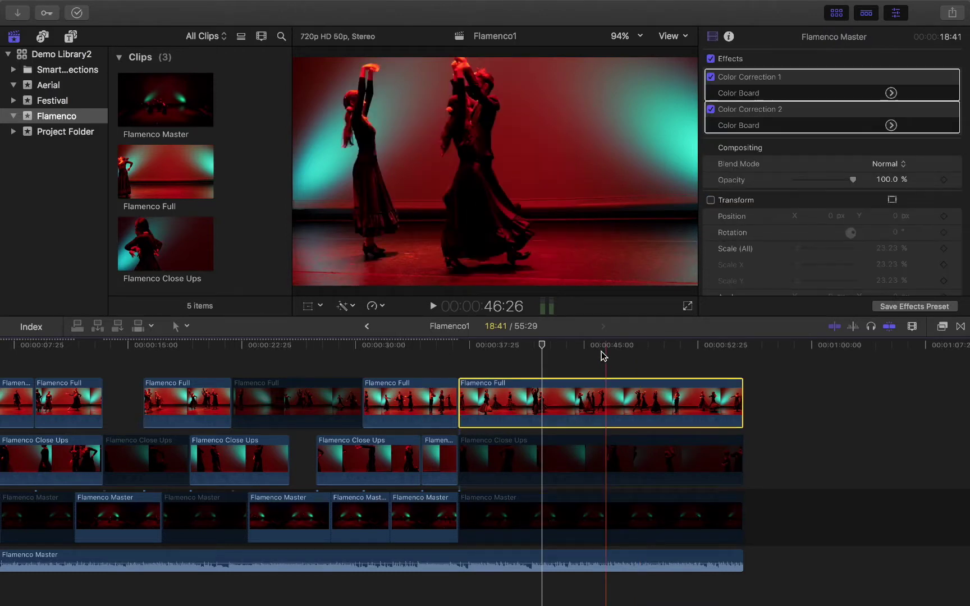
left_click(601, 355)
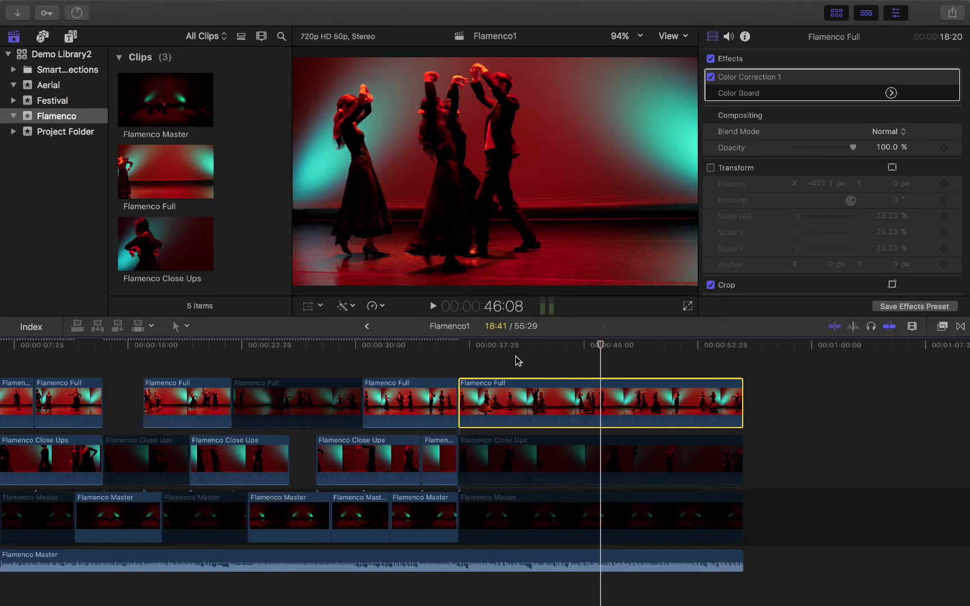
Open the last Flamenco Full segment for Trim cropping, and try trimming in its lower, upper and right edges
left_click(321, 307)
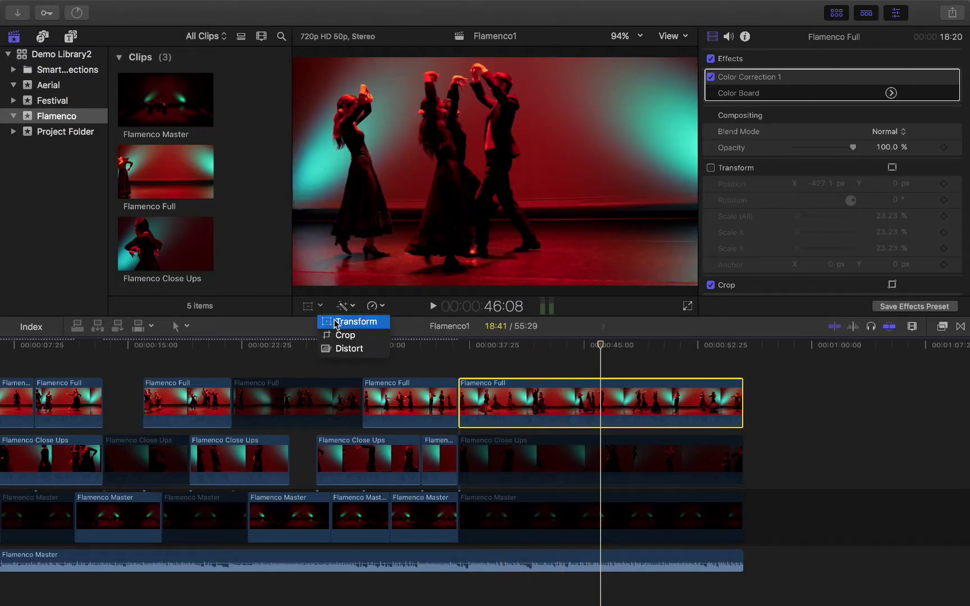
left_click(345, 336)
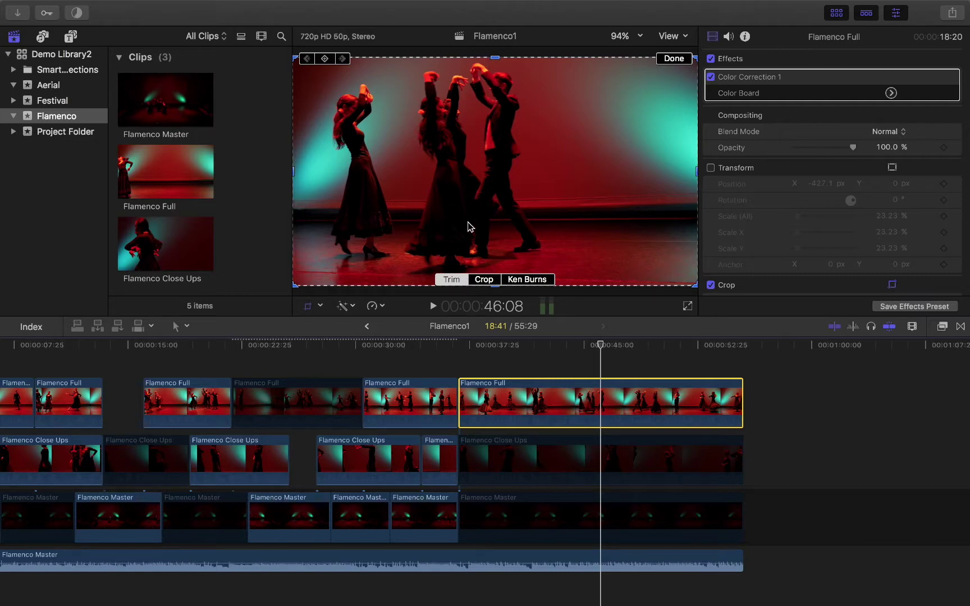
left_click_drag(495, 290, 495, 270)
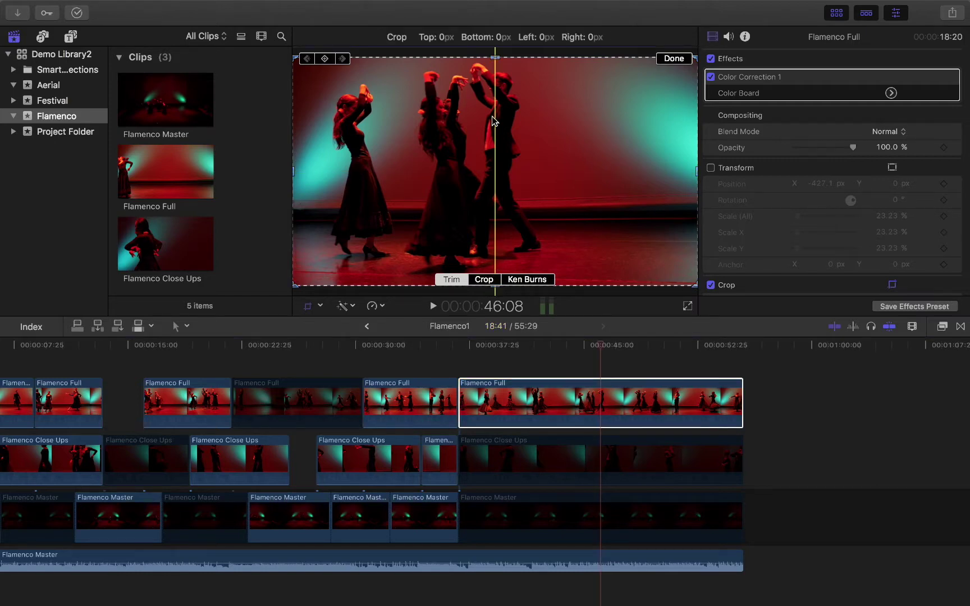
left_click_drag(496, 73, 497, 136)
left_click_drag(699, 179, 622, 173)
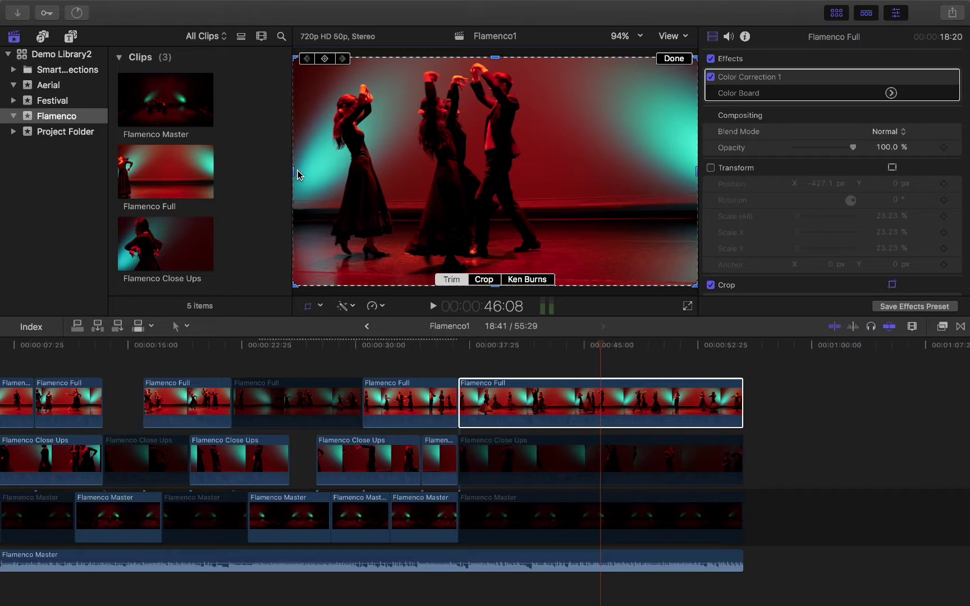
Enlarge the viewer by narrowing the browser, and try trimming the Flamenco Full picture from its upper and right edges
left_click_drag(292, 169, 318, 169)
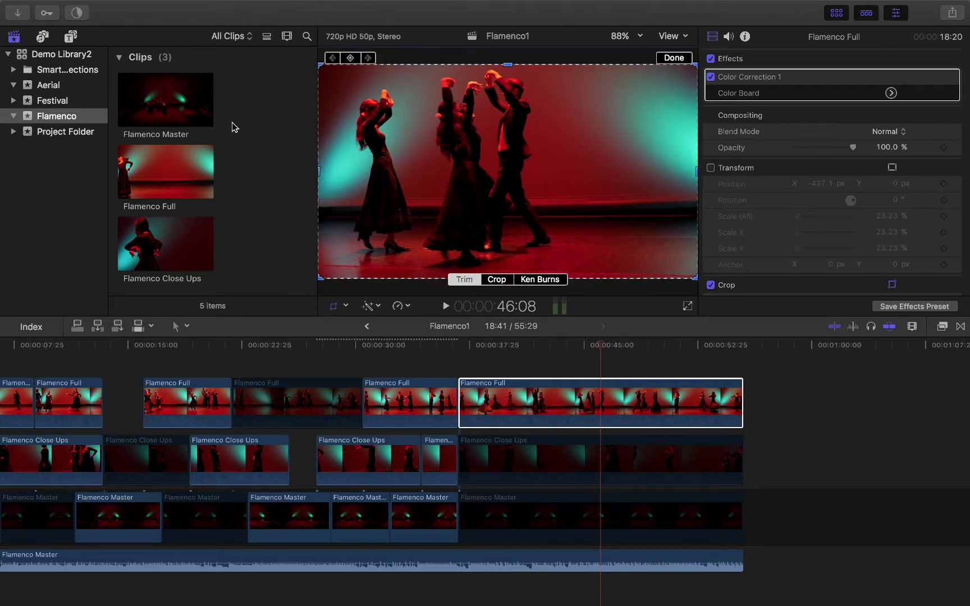
left_click_drag(318, 128, 213, 124)
left_click_drag(455, 51, 453, 298)
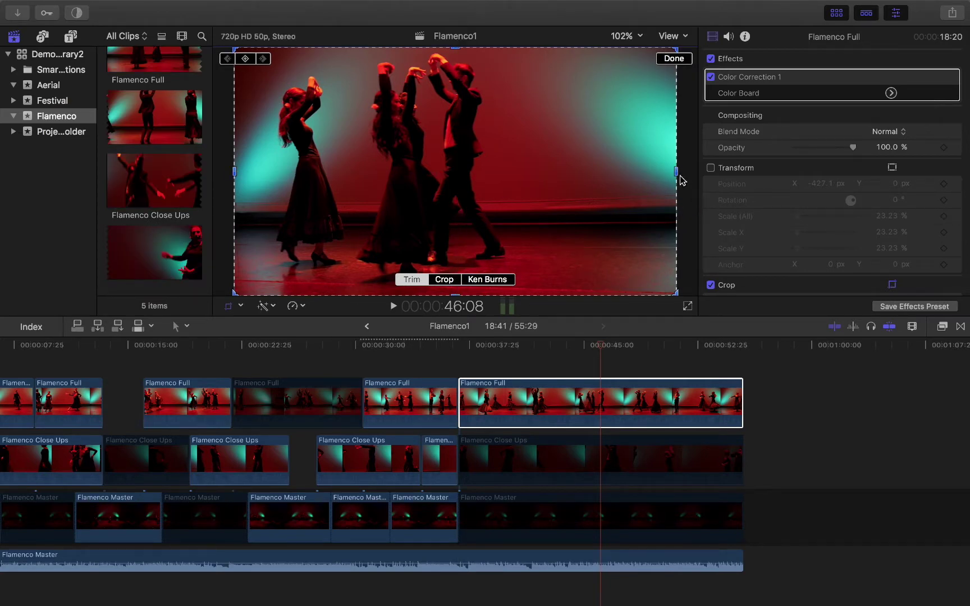
left_click_drag(681, 178, 609, 180)
left_click_drag(678, 51, 677, 54)
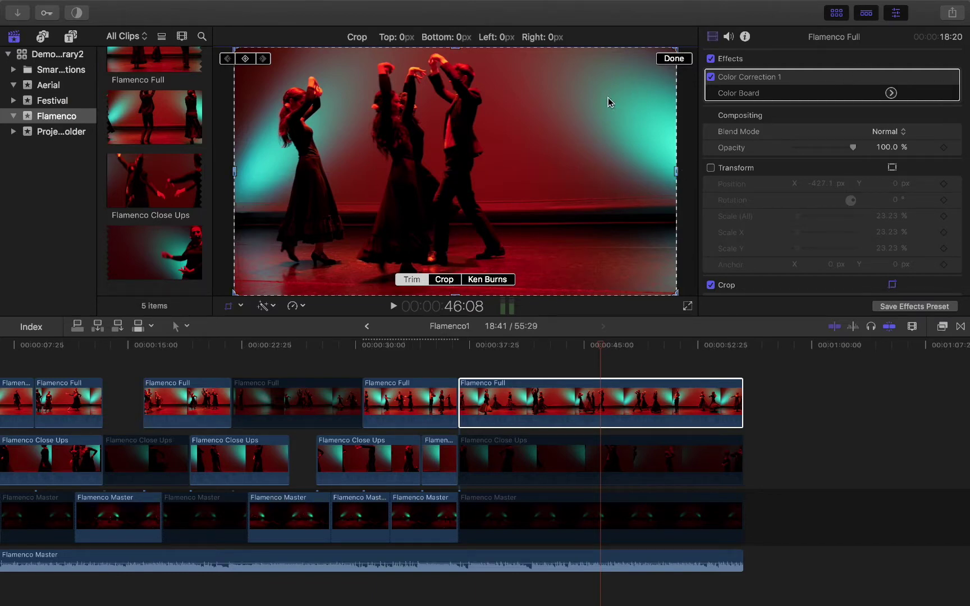
left_click_drag(579, 116, 578, 116)
Trim the Flamenco Full picture in from its corners, and slide the crop frame to the picture's upper edge
left_click_drag(676, 50, 503, 151)
left_click_drag(675, 293, 579, 205)
left_click_drag(452, 137, 499, 162)
left_click_drag(456, 73, 453, 55)
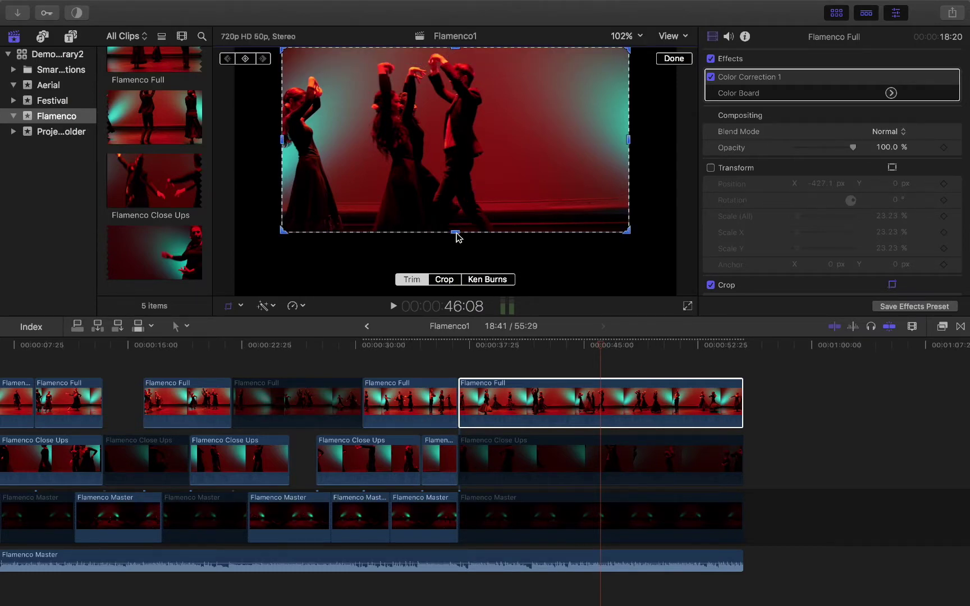
Trim the Flamenco Full picture to a full-width strip, 187 px off the top and 396 px off the bottom, and slide it to the lower edge
left_click_drag(458, 236, 455, 168)
left_click_drag(494, 108, 496, 154)
left_click_drag(284, 149, 234, 150)
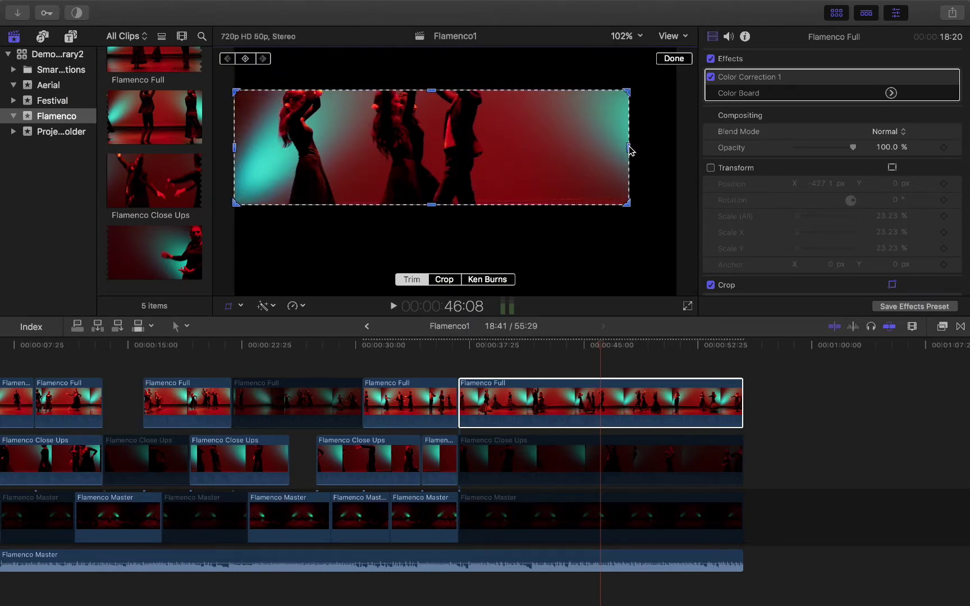
left_click_drag(630, 150, 677, 153)
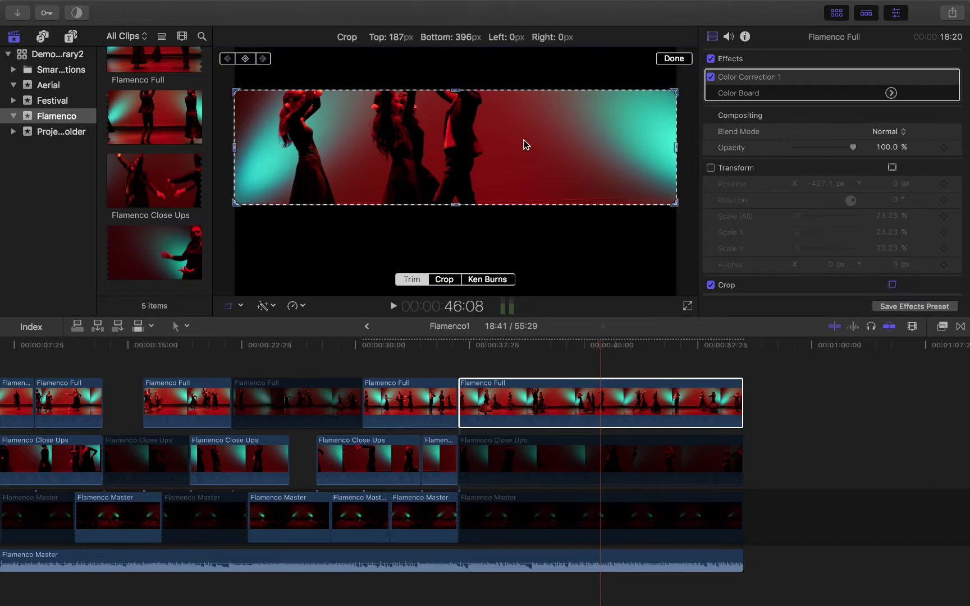
left_click_drag(524, 140, 483, 247)
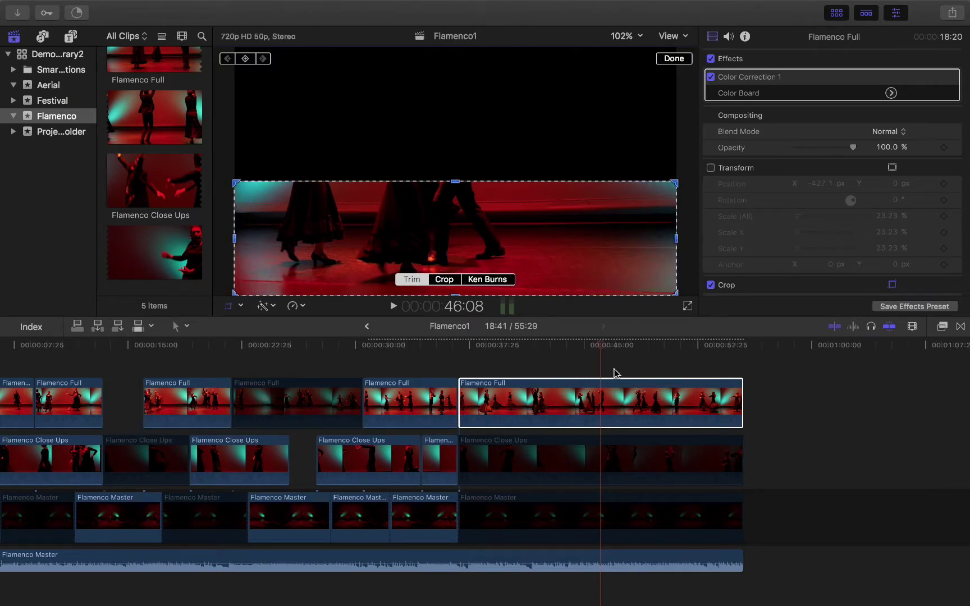
Play the cropped Flamenco Full strip from about 46 seconds, and park the playhead at 43:45
left_click(599, 350)
key("space")
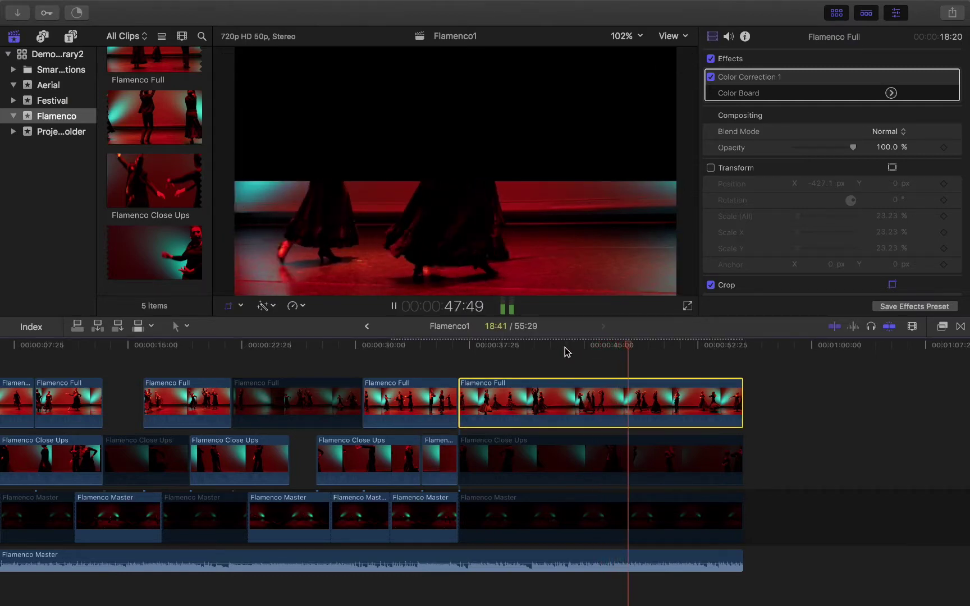
left_click(567, 350)
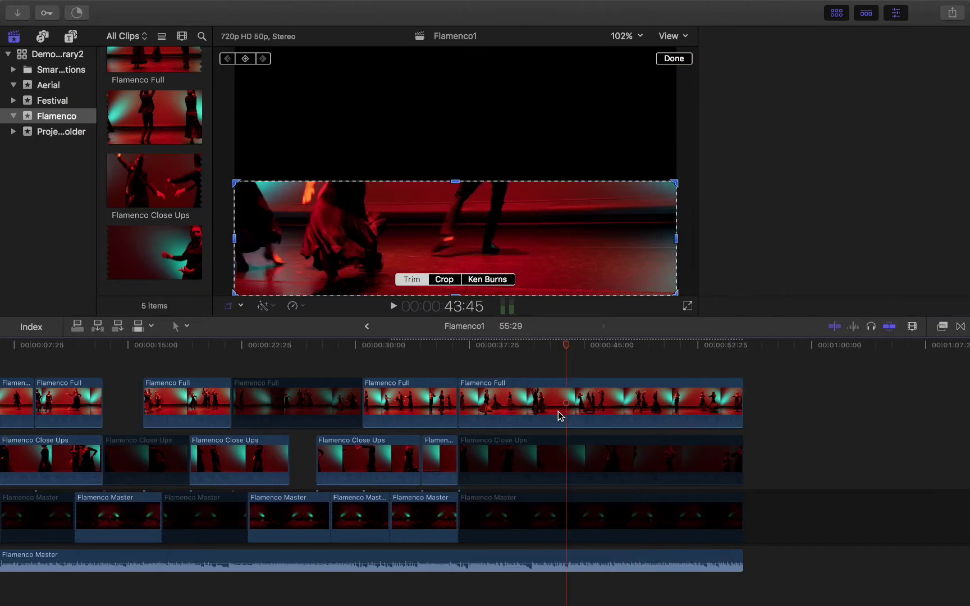
Activate the Transform tool on the last Flamenco Full segment, and turn its Transform settings back on
left_click(560, 415)
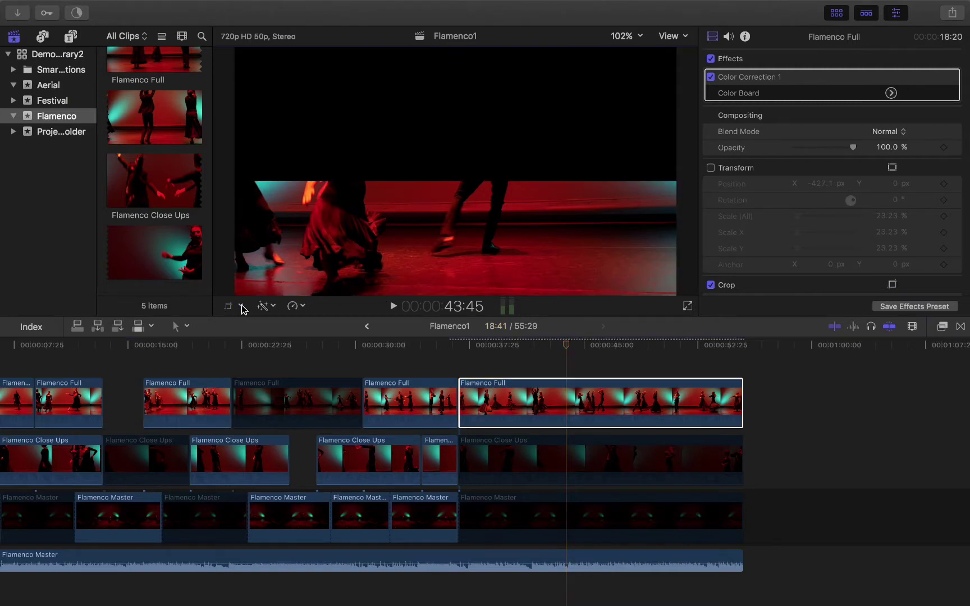
left_click(241, 306)
left_click(264, 322)
left_click(556, 416)
left_click(711, 168)
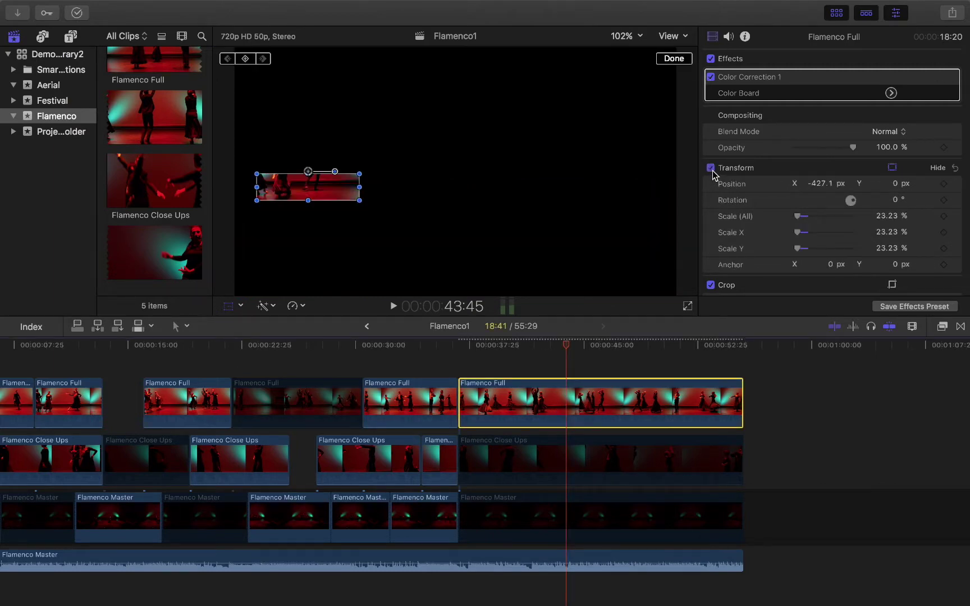
Reset the Flamenco Full strip's scale to 100%, and move it to about the centre of the frame
left_click(798, 217)
left_click(955, 216)
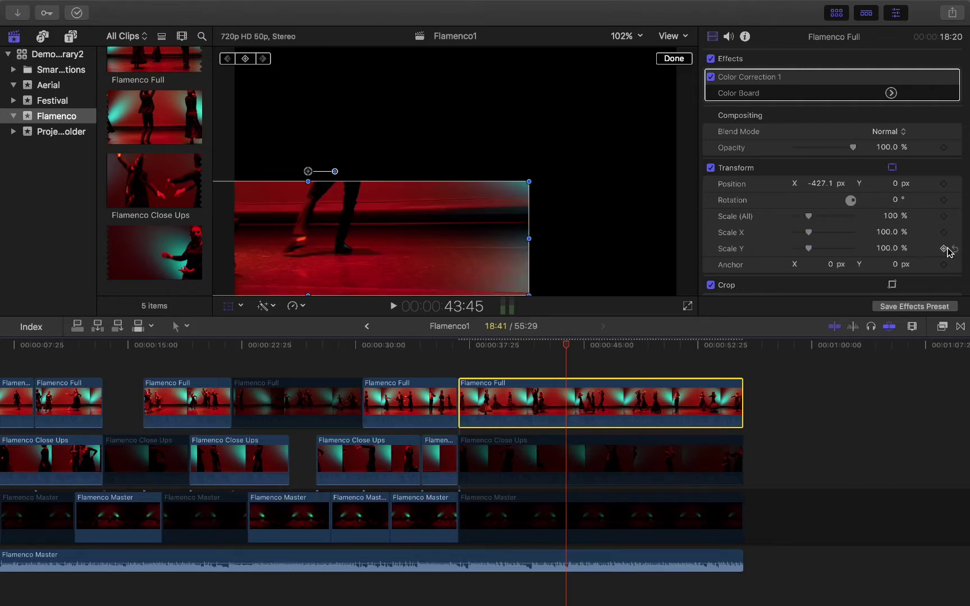
left_click_drag(308, 175, 454, 100)
Try moving the Flamenco Full strip to the frame's upper edge at 40:40, preview it, and undo the move
left_click(519, 354)
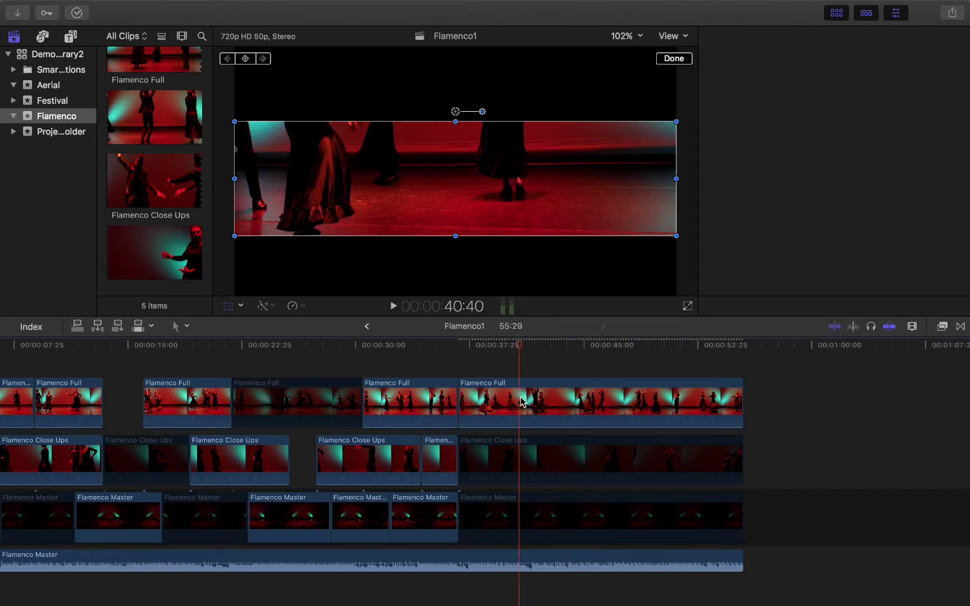
left_click(522, 401)
left_click_drag(457, 115, 447, 35)
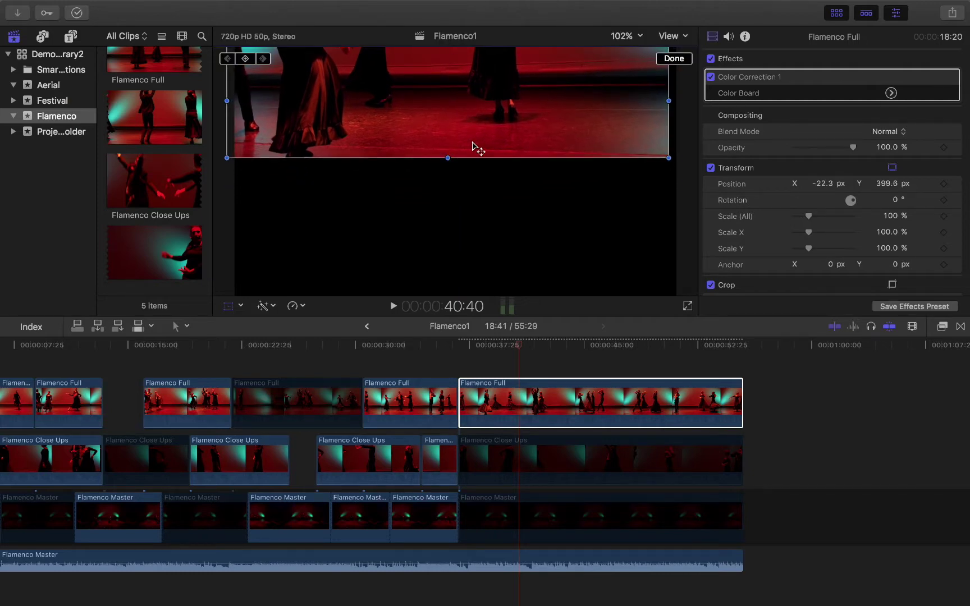
key("super+z")
left_click_drag(456, 111, 457, 40)
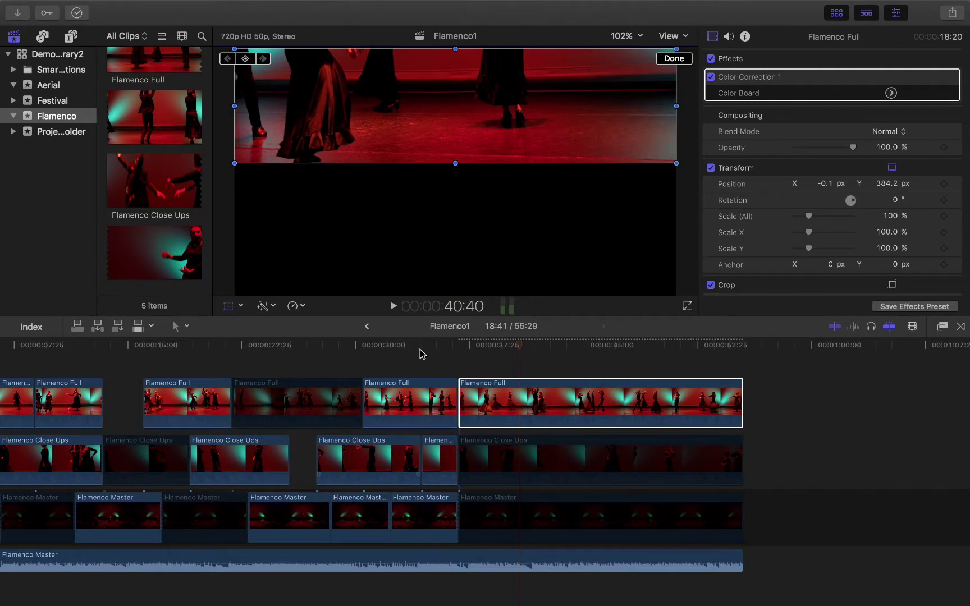
left_click(440, 352)
left_click(490, 348)
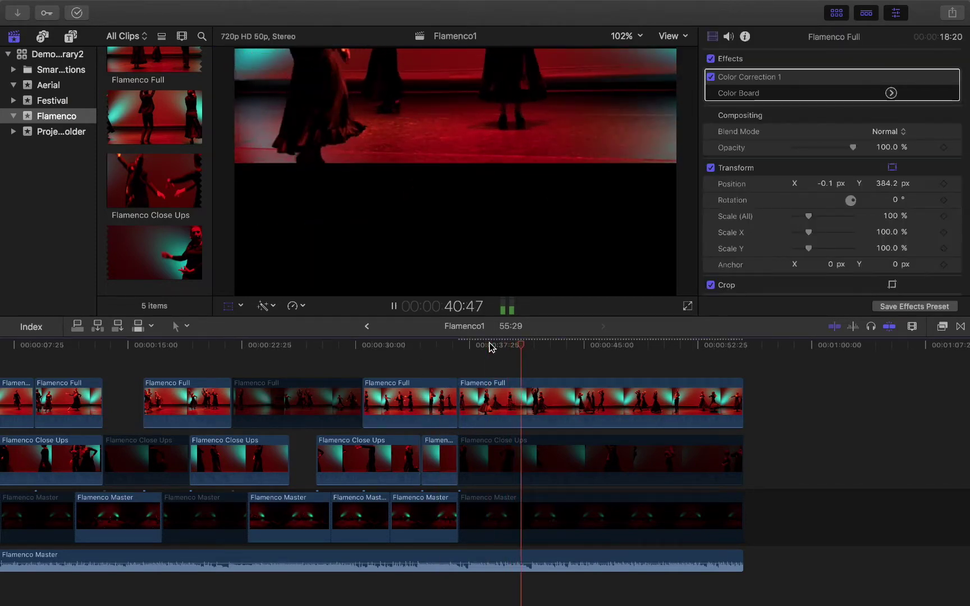
key("super+z")
Move the Flamenco Full strip to about X -0.1 px, Y 184.9 px, and play the change of layout from 34:16
mouse_move(455, 111)
left_mouse_down()
mouse_move(456, 96)
mouse_move(455, 107)
left_mouse_up()
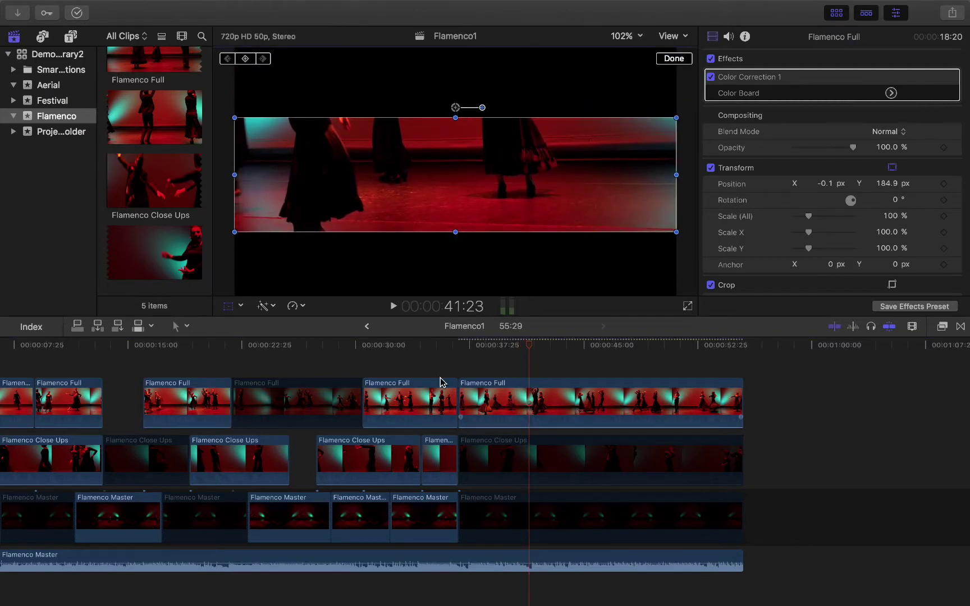
left_click(420, 348)
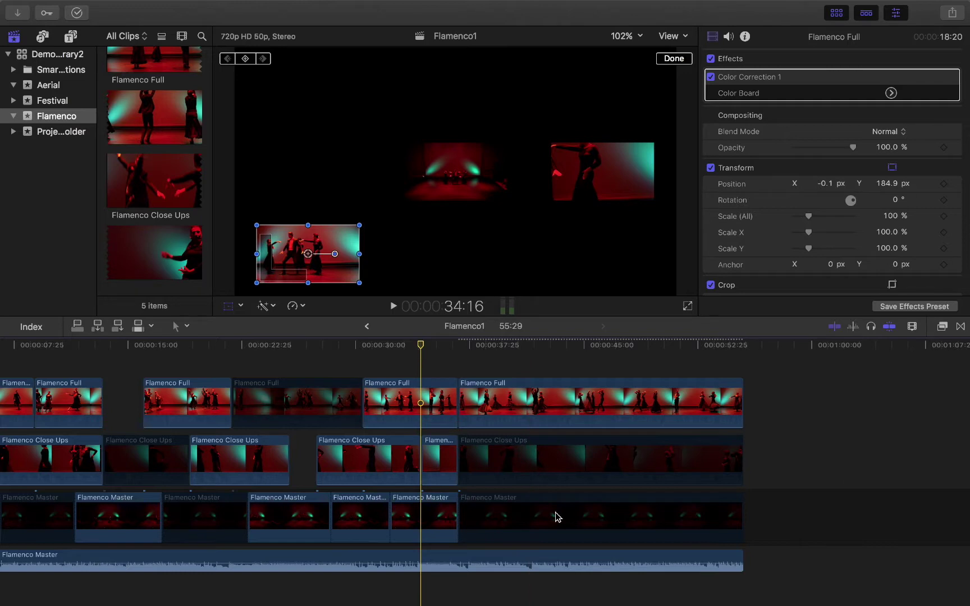
key("space")
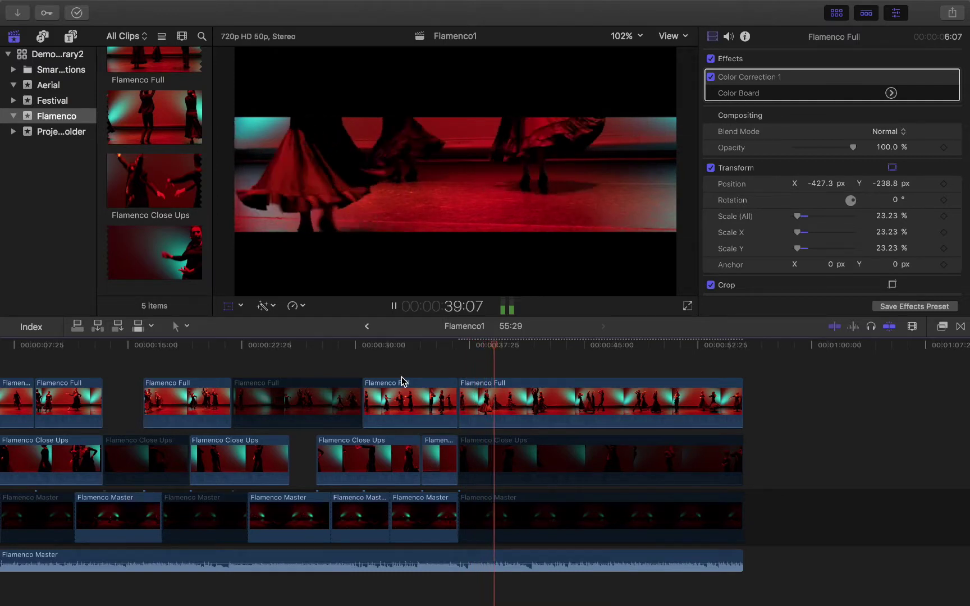
key("space")
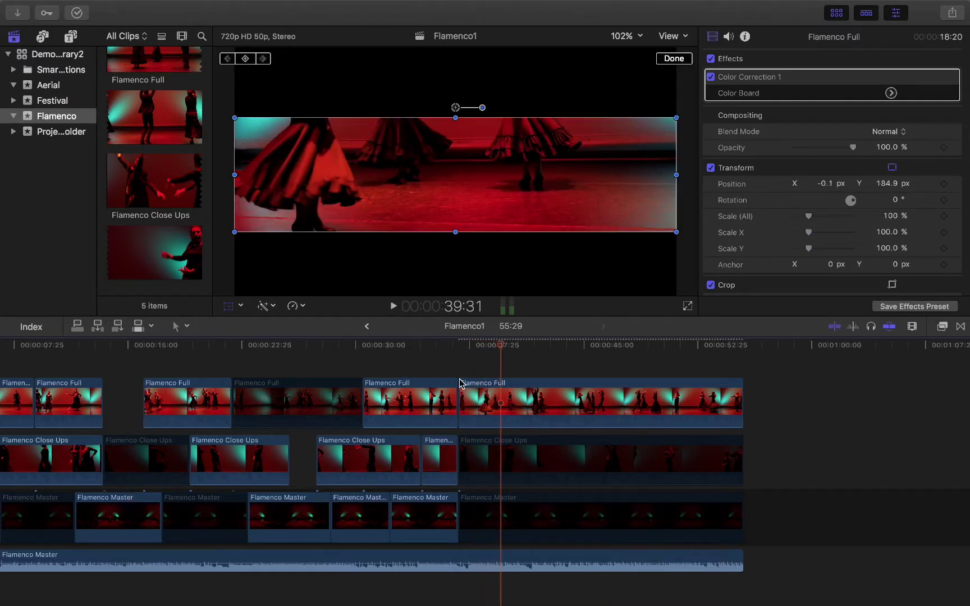
Disable the last Flamenco Full segment, and enable the last Flamenco Close Ups segment
left_click(564, 406)
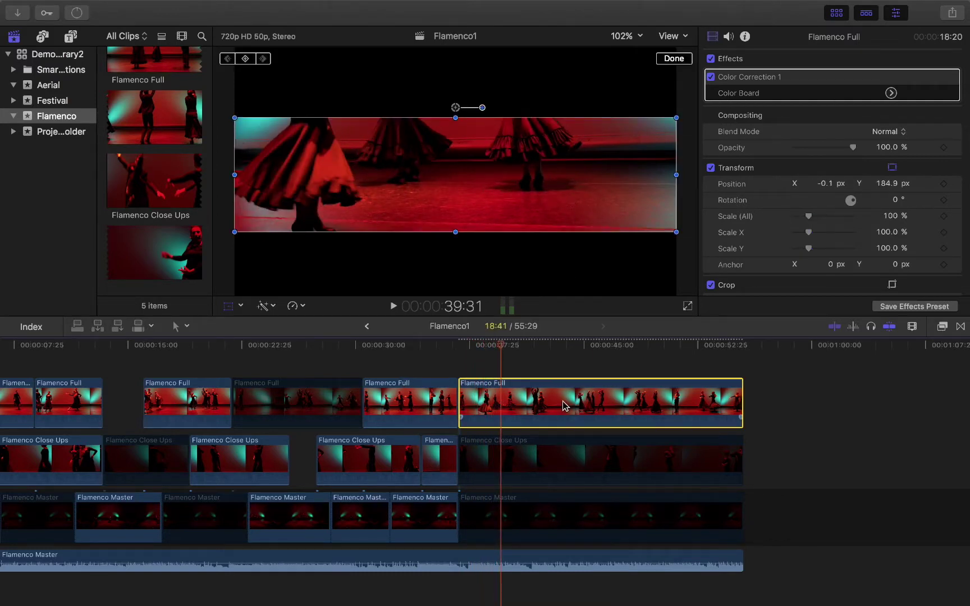
key("v")
left_click(539, 470)
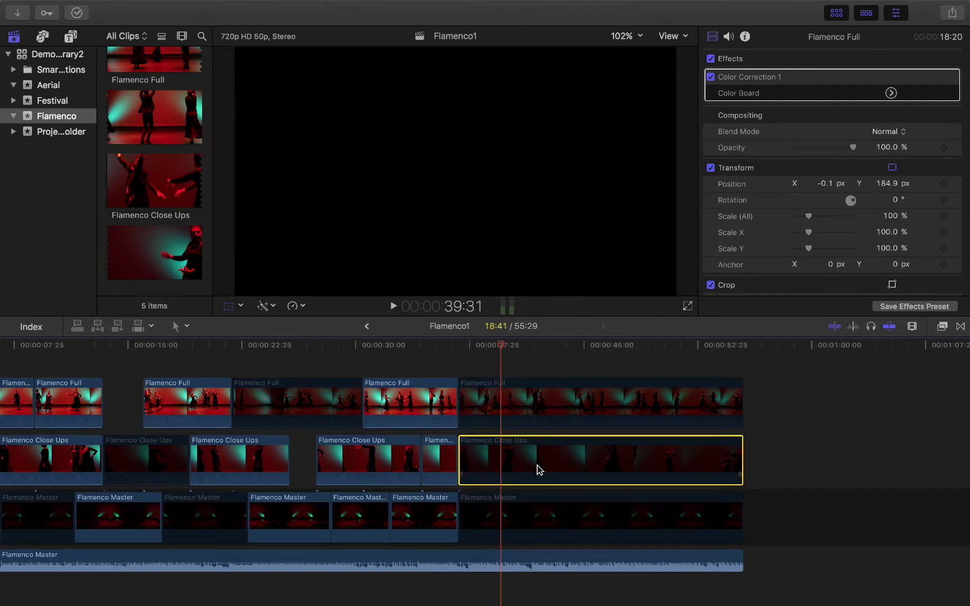
key("v")
Try cropping the last Flamenco Close Ups segment to its upper-left area at 41:14, with the crop type set to Crop
left_click(527, 347)
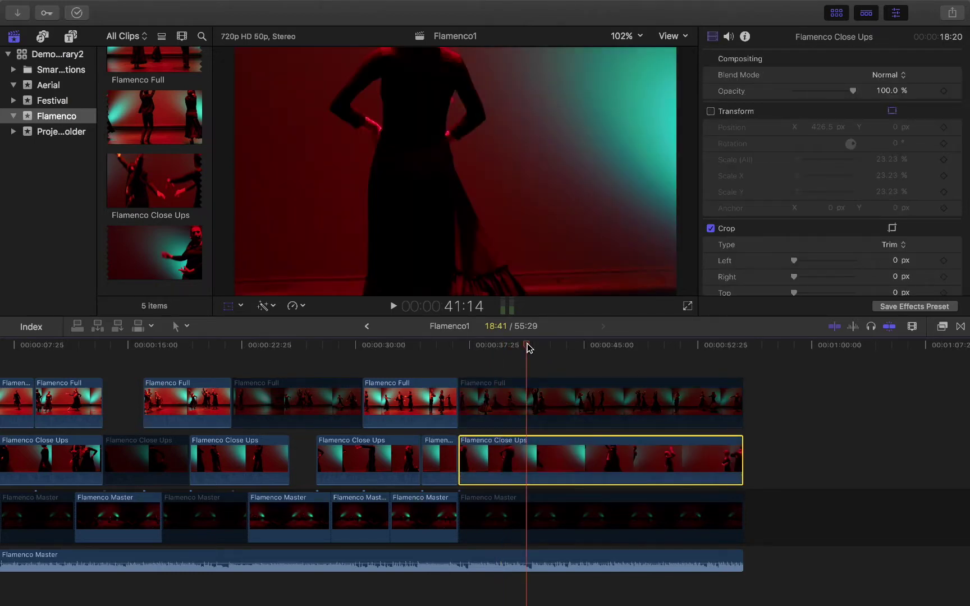
left_click(241, 308)
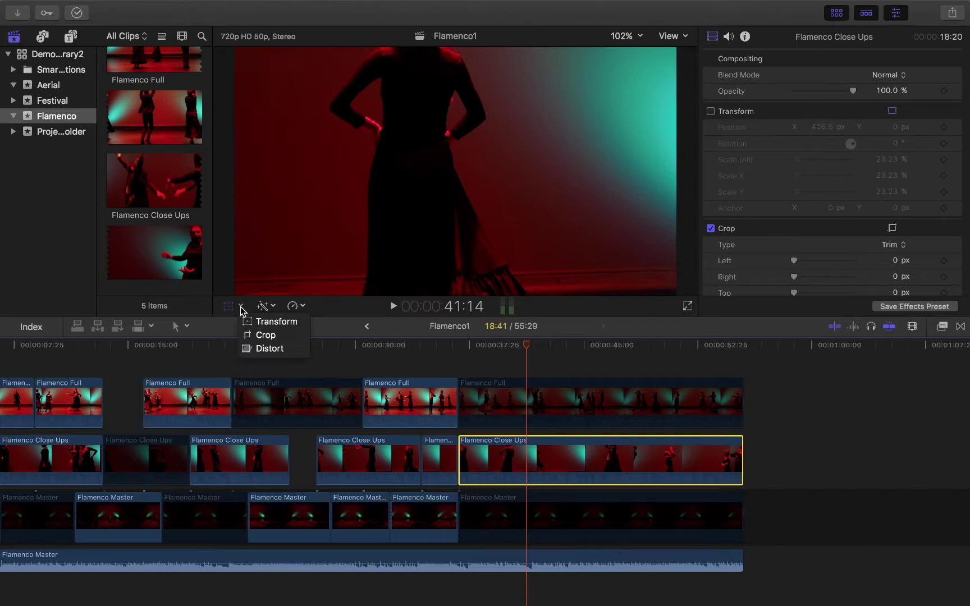
left_click(263, 335)
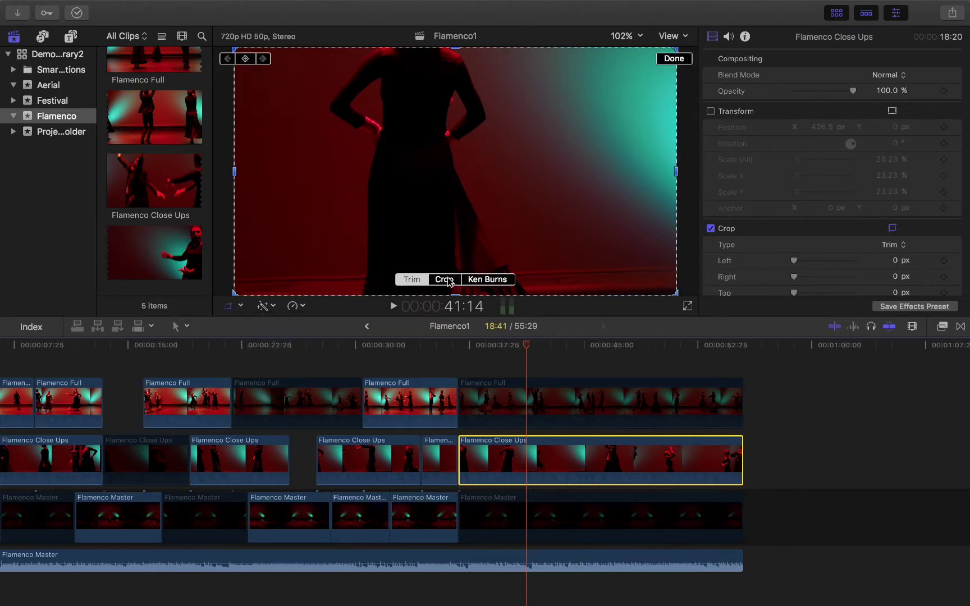
left_click(446, 280)
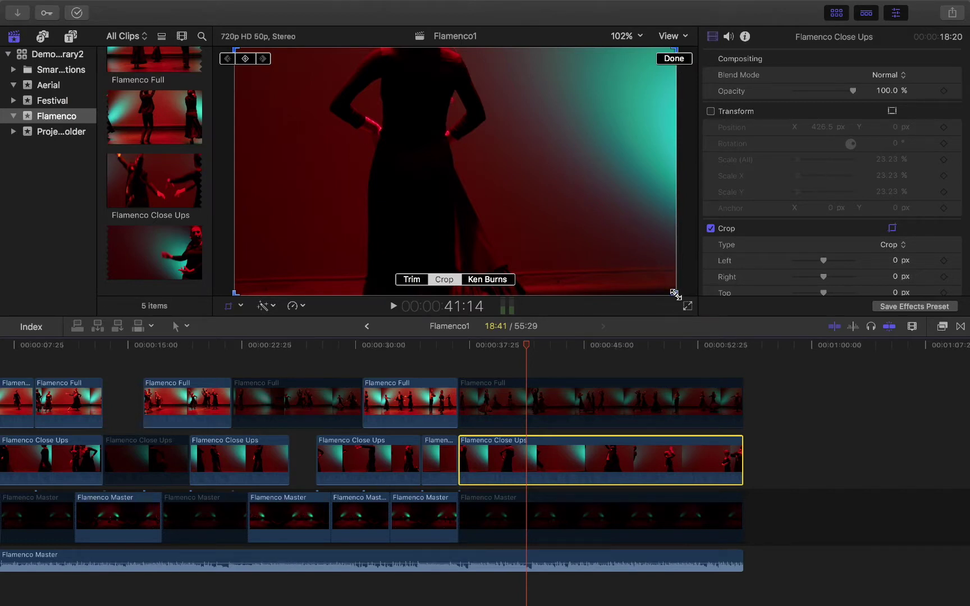
left_click_drag(676, 294, 566, 173)
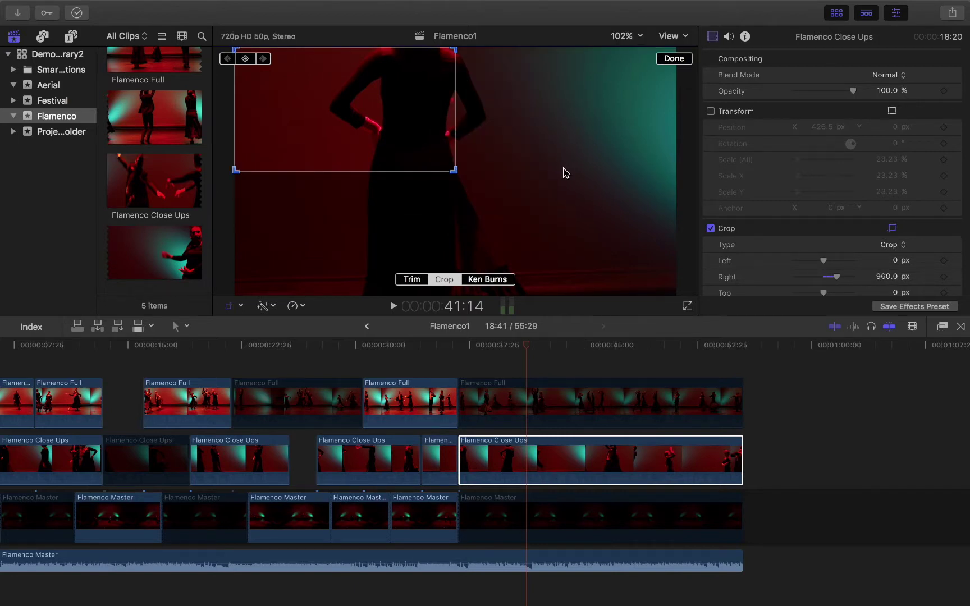
left_click_drag(453, 169, 558, 262)
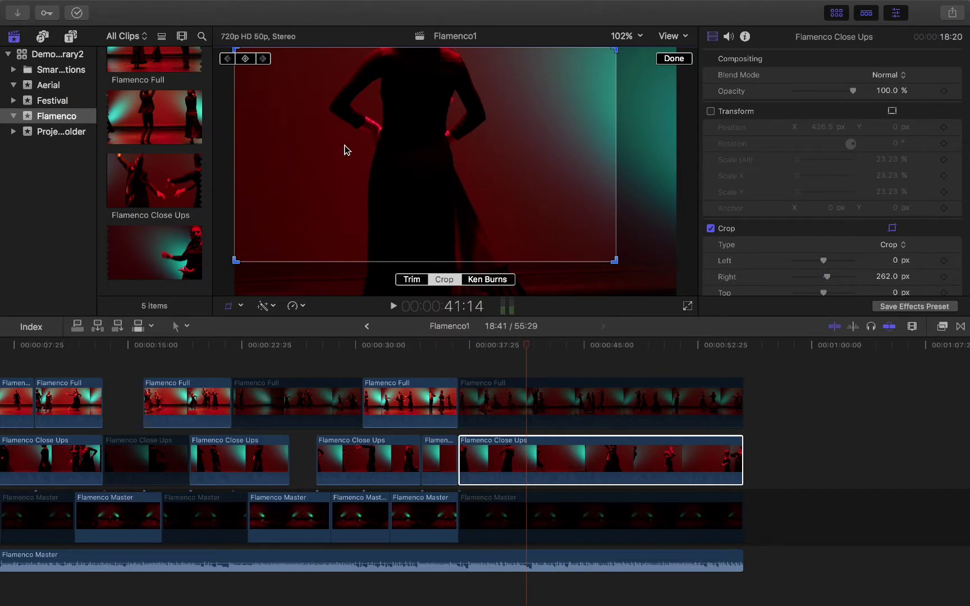
left_click(674, 58)
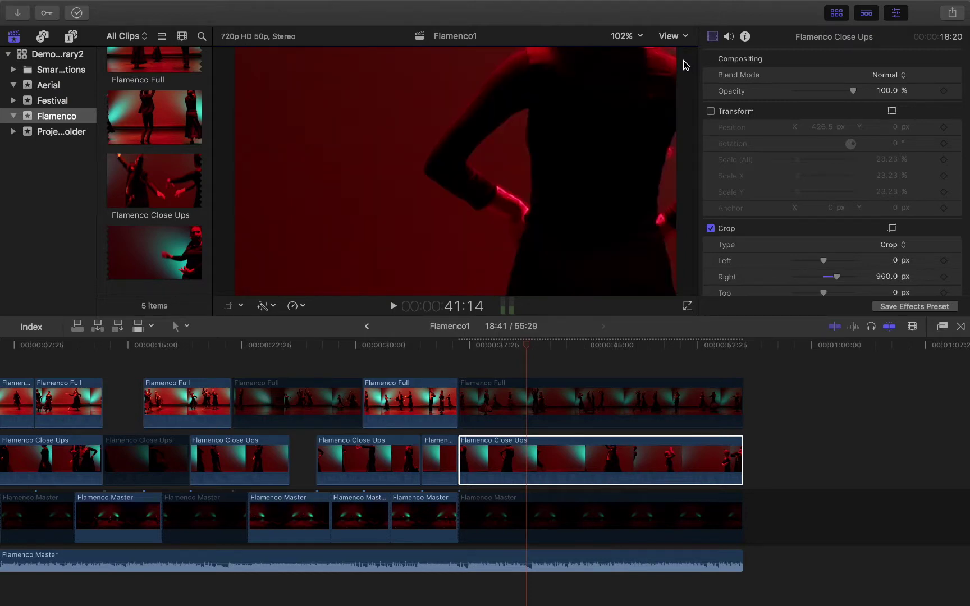
Undo the upper-left crop of the last Flamenco Close Ups segment
left_click(626, 36)
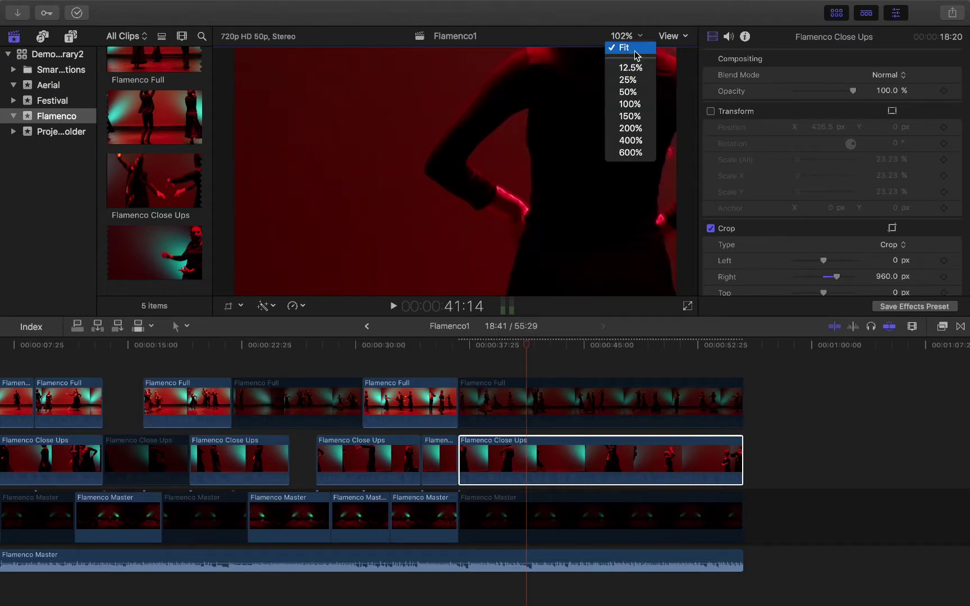
left_click(624, 42)
left_click(671, 36)
left_click(601, 92)
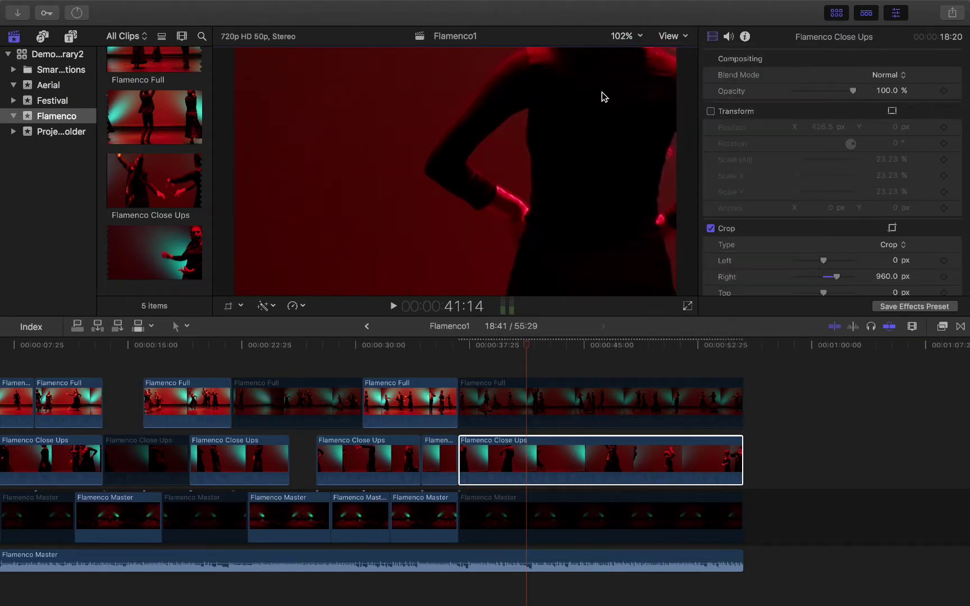
key("super+z")
Try cropping the last Flamenco Close Ups segment by about 133.3 px on the left and 456.8 px on the right, in Crop mode
left_click(585, 470)
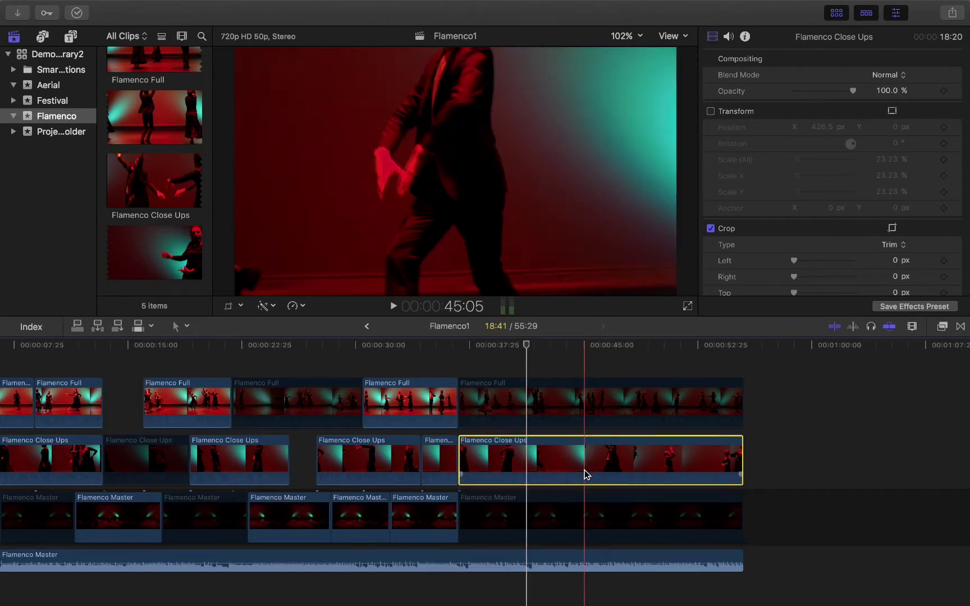
left_click(241, 306)
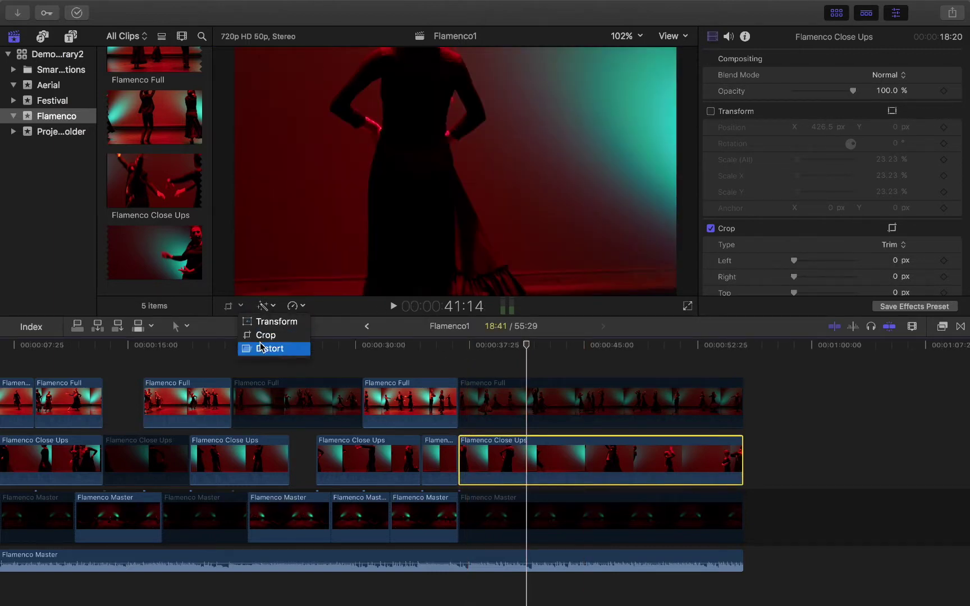
left_click(260, 342)
left_click(240, 306)
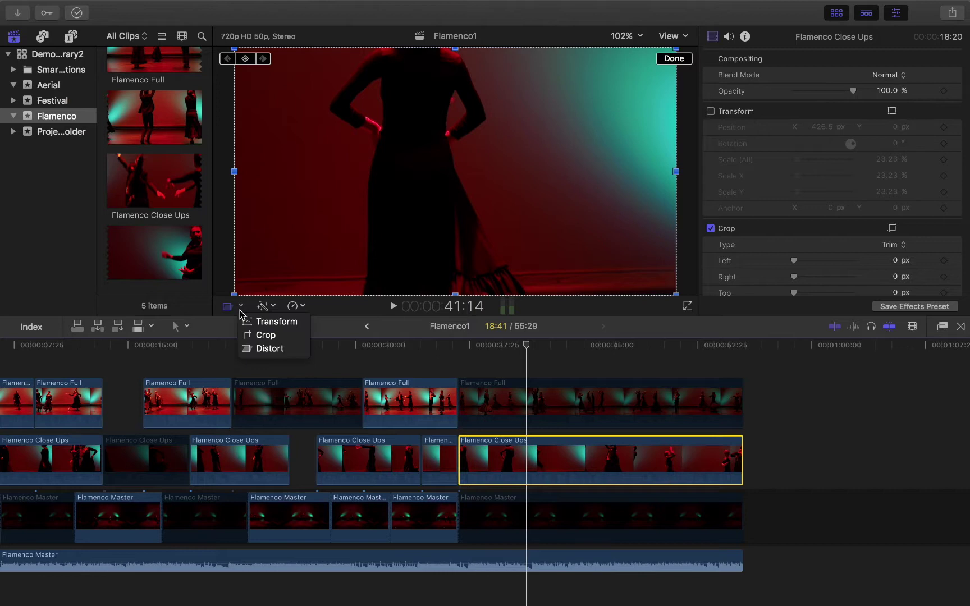
left_click(260, 333)
left_click(445, 279)
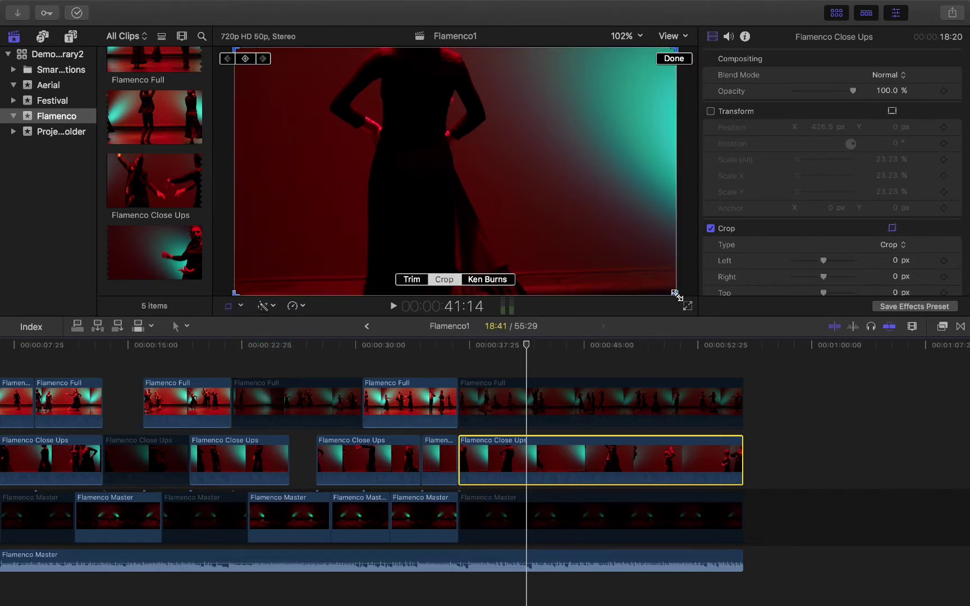
left_click_drag(677, 293, 541, 177)
left_click_drag(433, 165, 463, 161)
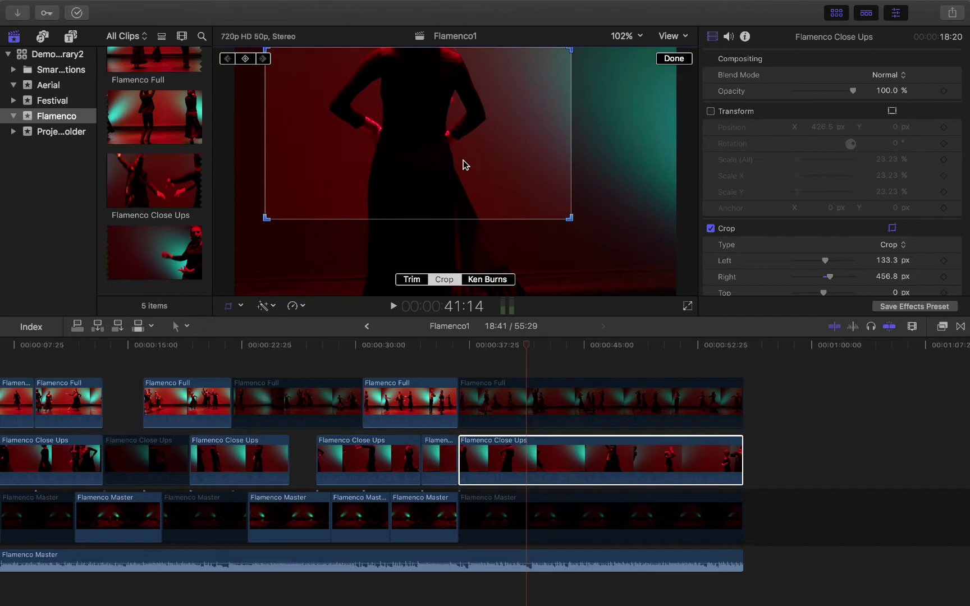
left_click(673, 59)
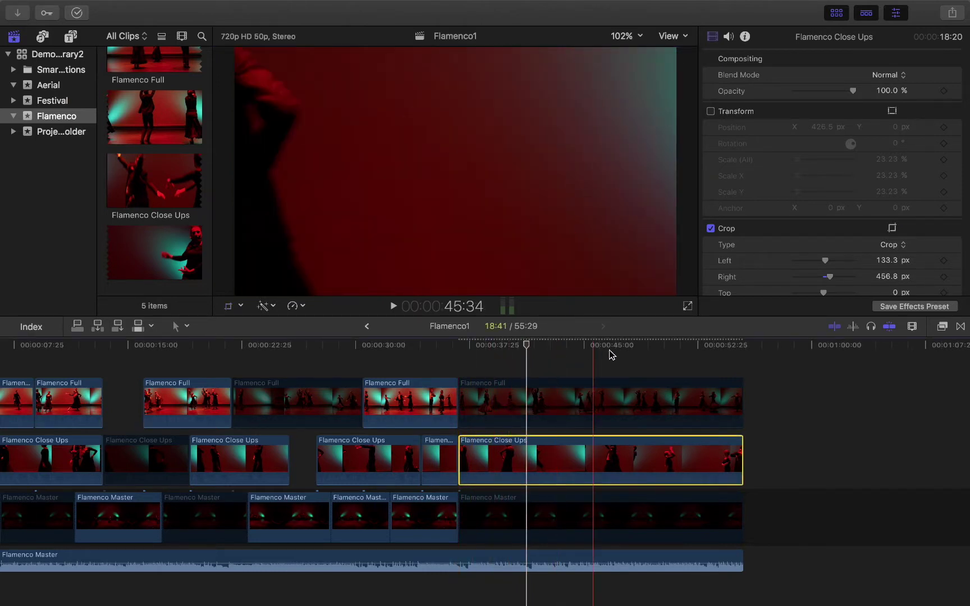
Scrub through the cropped Flamenco Close Ups segment to check its framing, and undo the crop
left_click(593, 357)
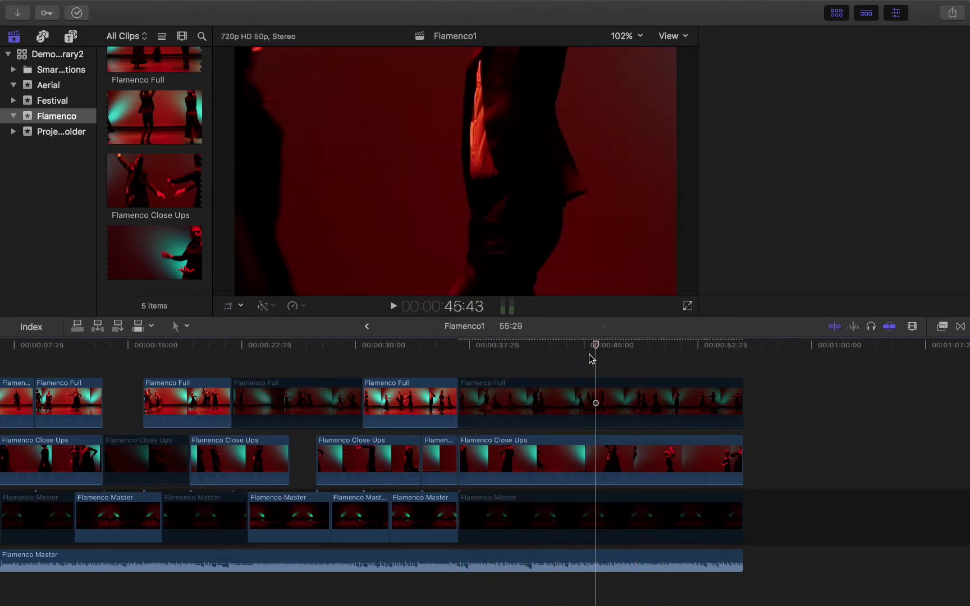
left_click(586, 351)
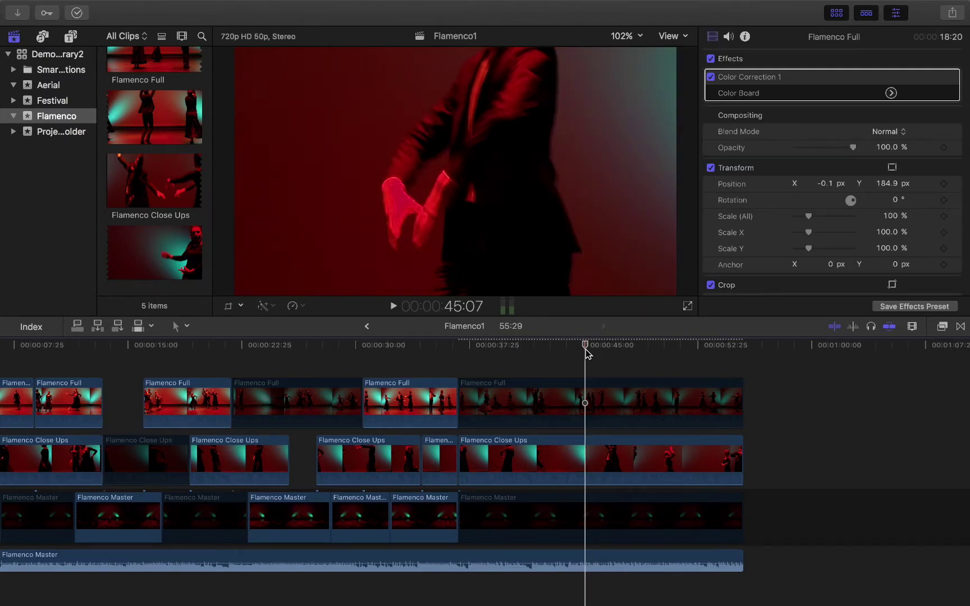
left_click(588, 459)
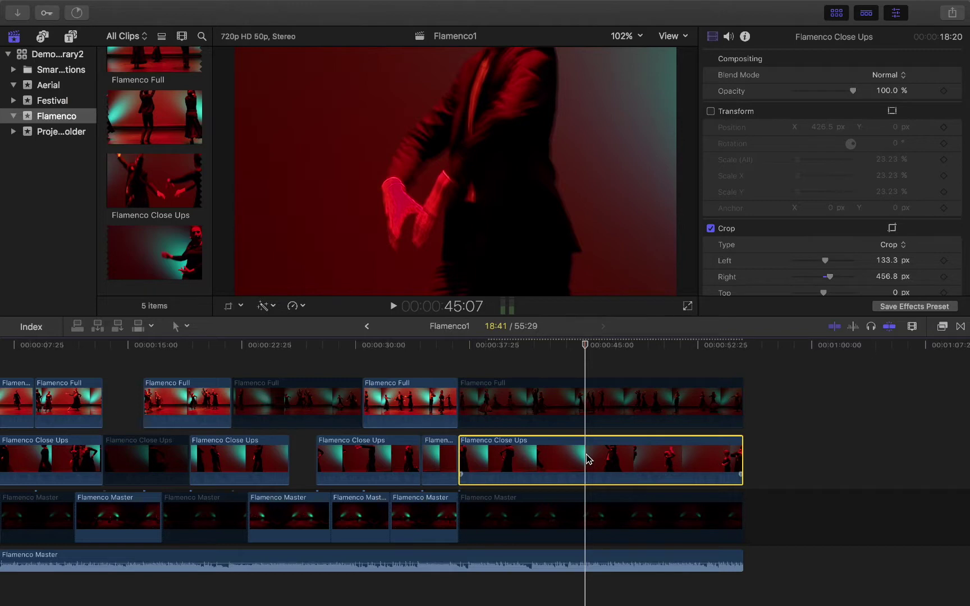
left_click(520, 348)
left_click_drag(664, 351, 594, 352)
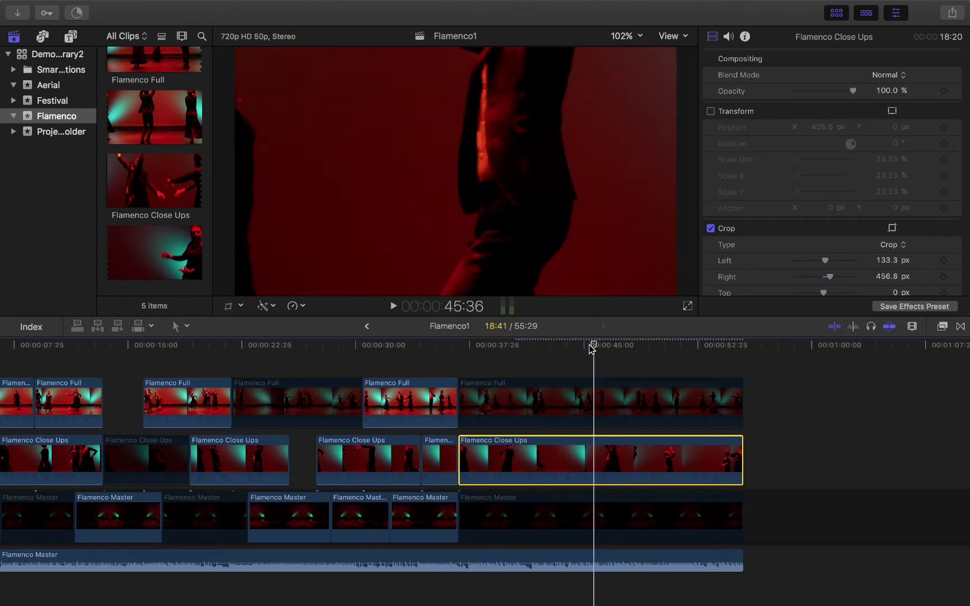
left_click_drag(592, 349, 617, 357)
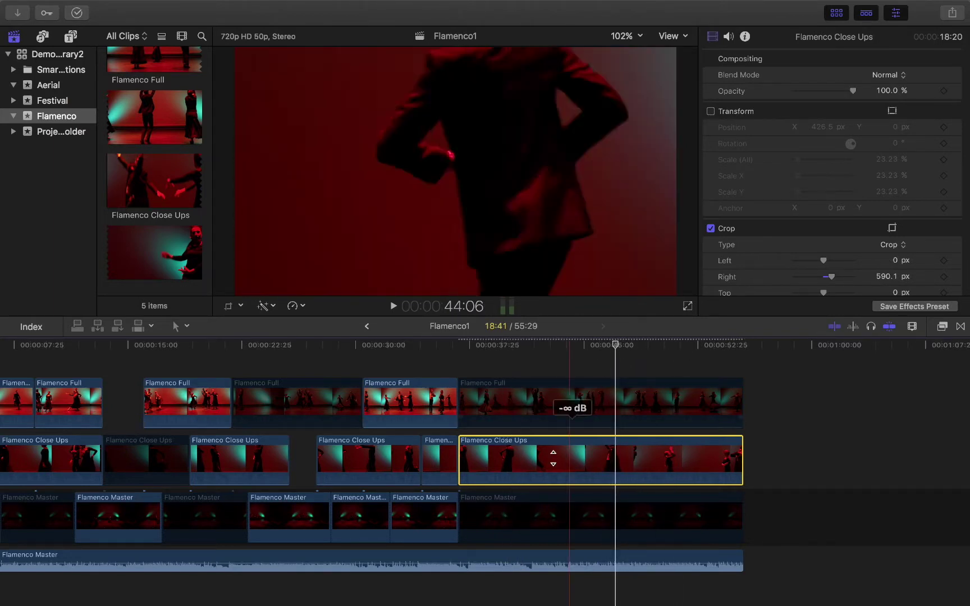
key("super+z")
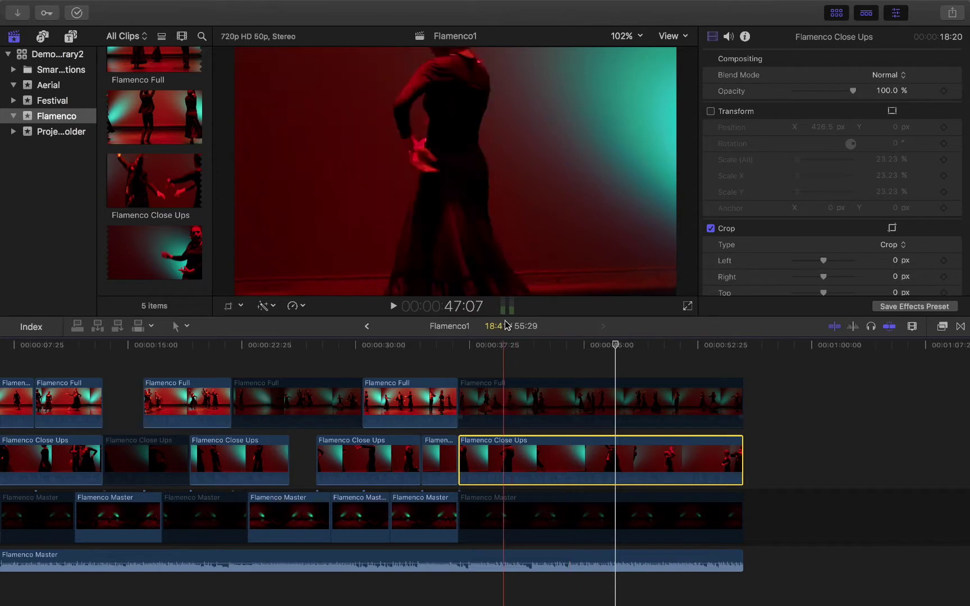
Try cropping the last Flamenco Close Ups segment by about 248.4 px on the right at 38:20
left_click(513, 348)
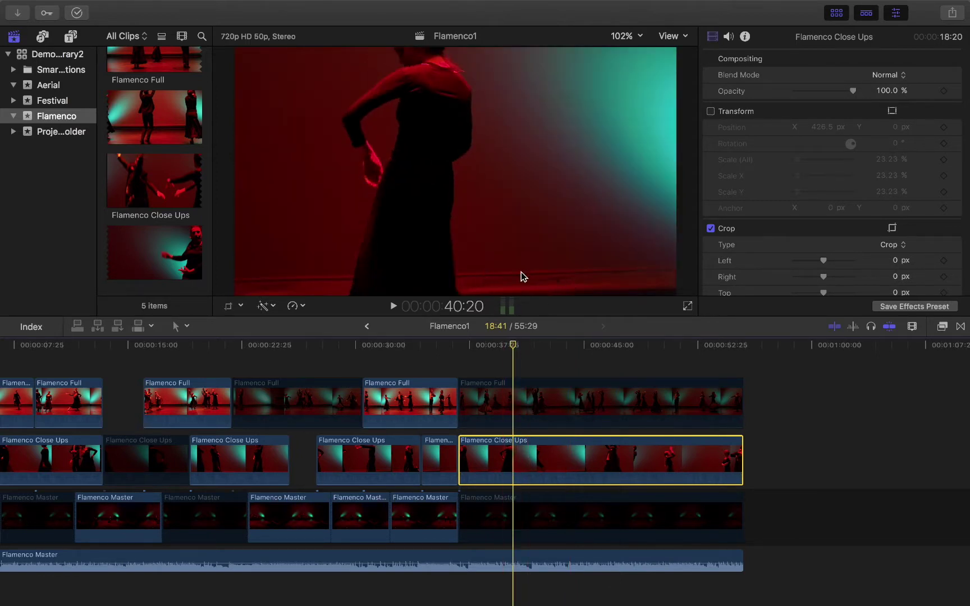
left_click_drag(513, 358, 483, 360)
left_click(242, 306)
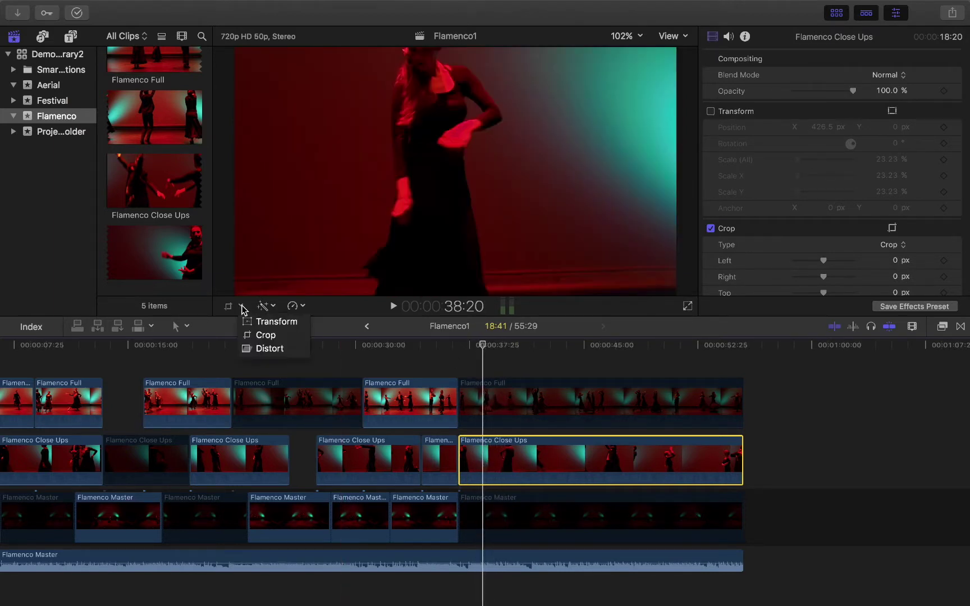
left_click(265, 335)
left_click_drag(676, 296, 618, 262)
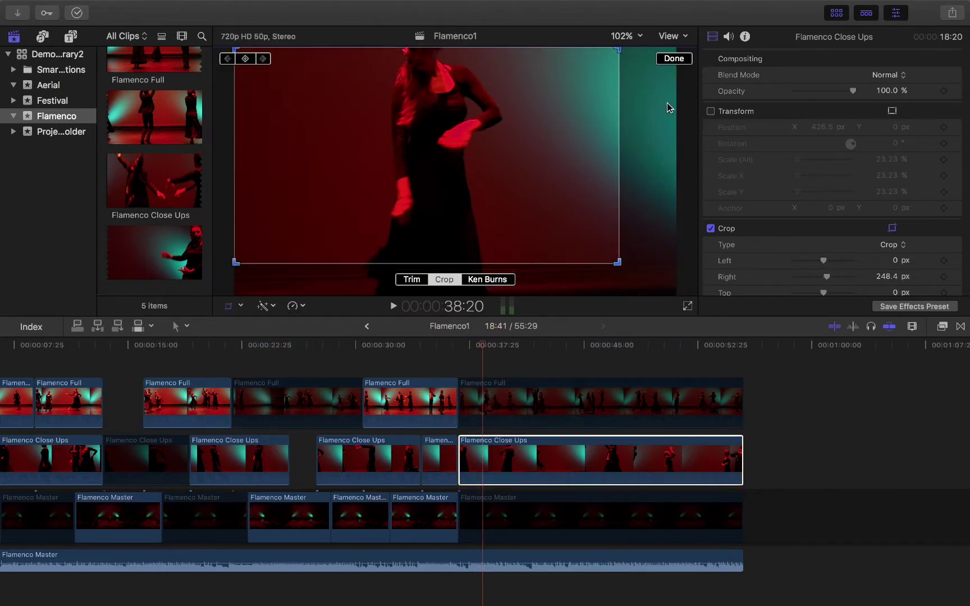
left_click(673, 59)
Play the cropped Flamenco Close Ups segment from 38:20, and skim on to 48:10 to examine its framing
key("space")
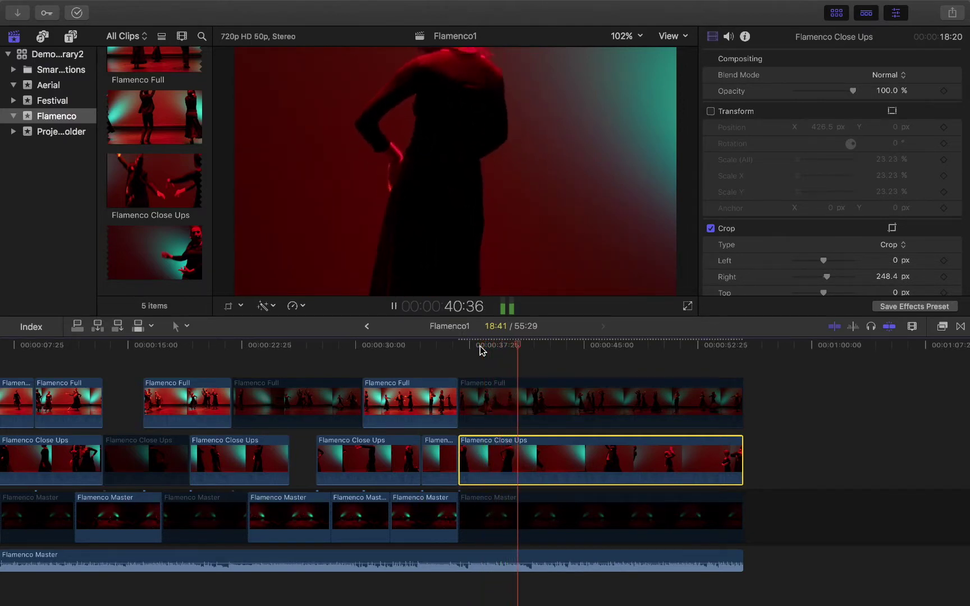
key("space")
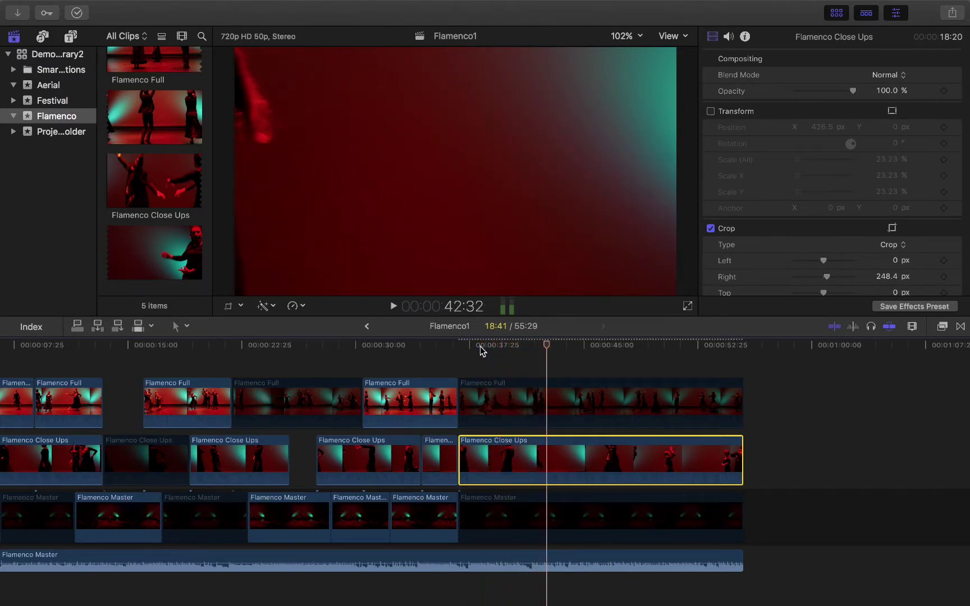
left_click(567, 345)
left_click(588, 345)
left_click_drag(608, 349, 633, 360)
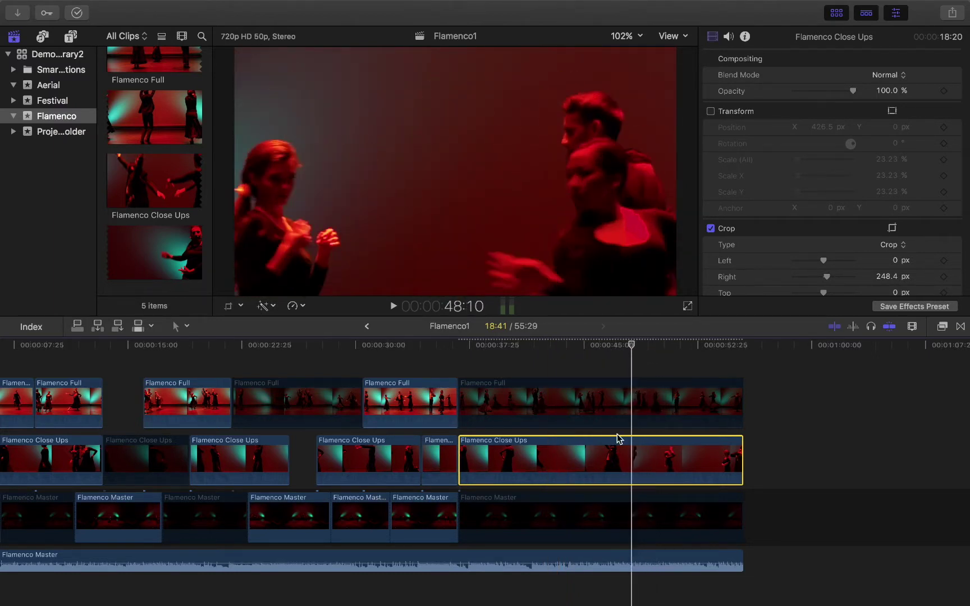
Change the crop type of the last Flamenco Close Ups segment to Ken Burns
left_click(241, 306)
left_click(273, 335)
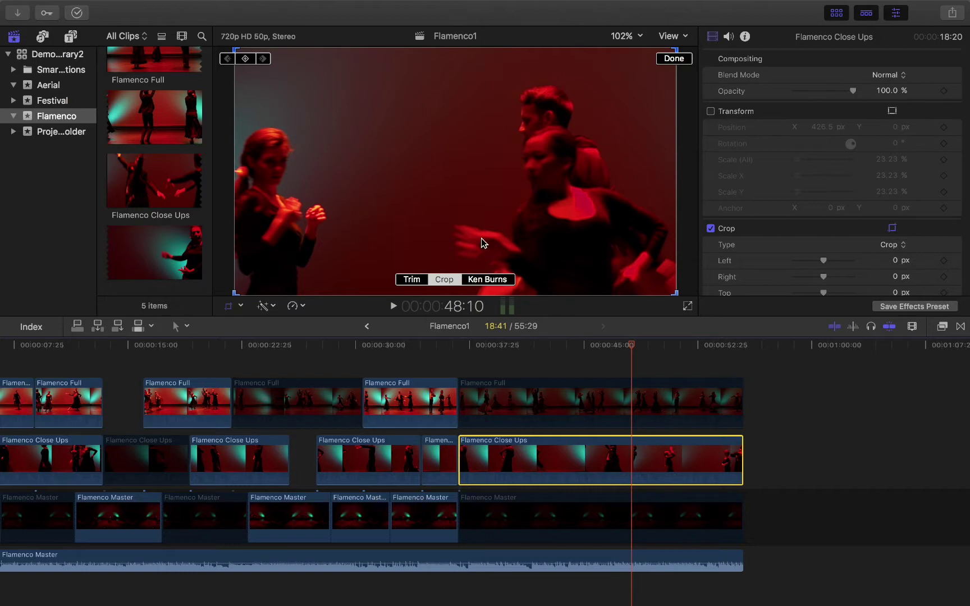
left_click(486, 280)
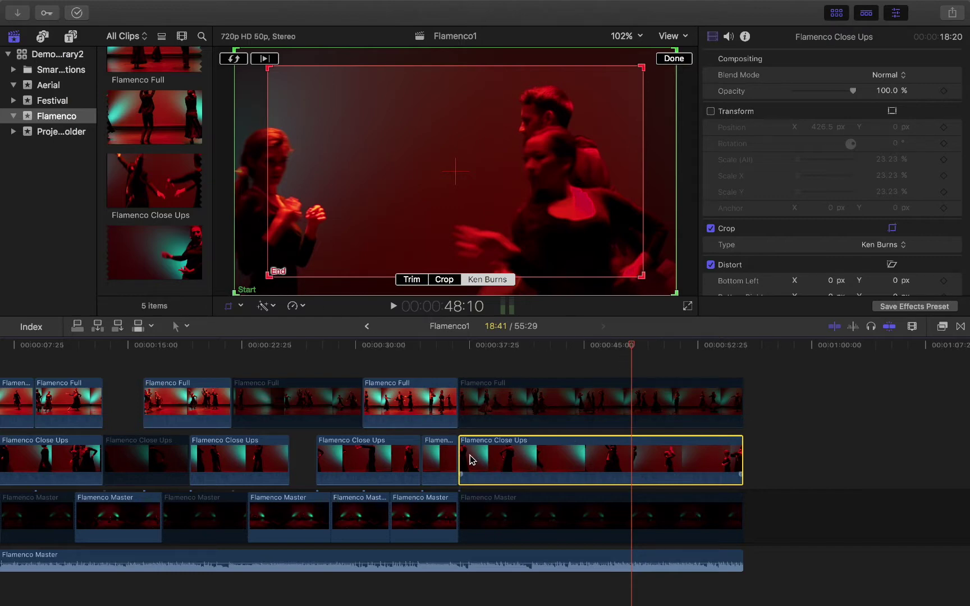
Trim the start of the last Flamenco Close Ups segment to leave about its final 7 seconds, and view it at 50:30
key("a")
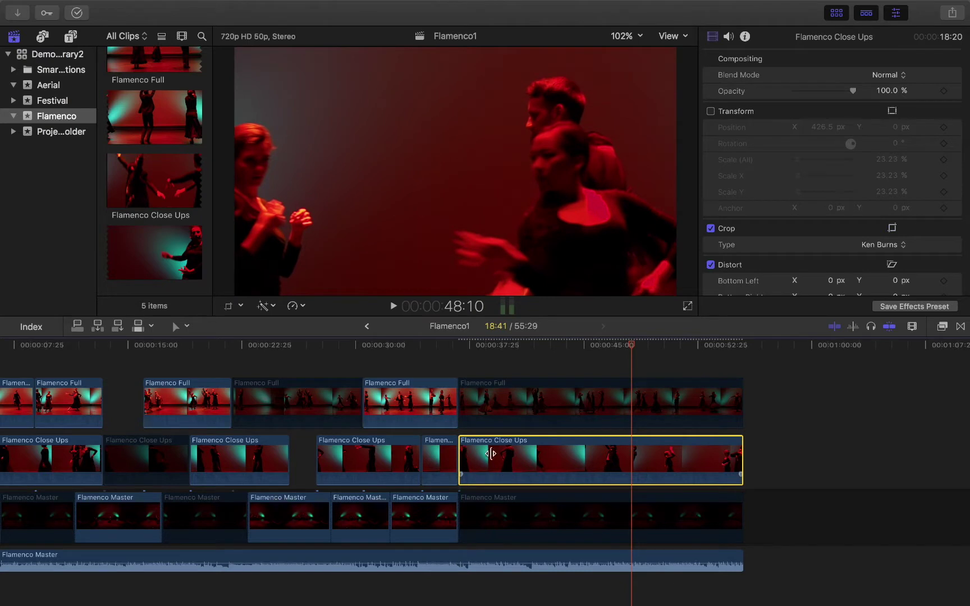
left_click_drag(491, 453, 620, 459)
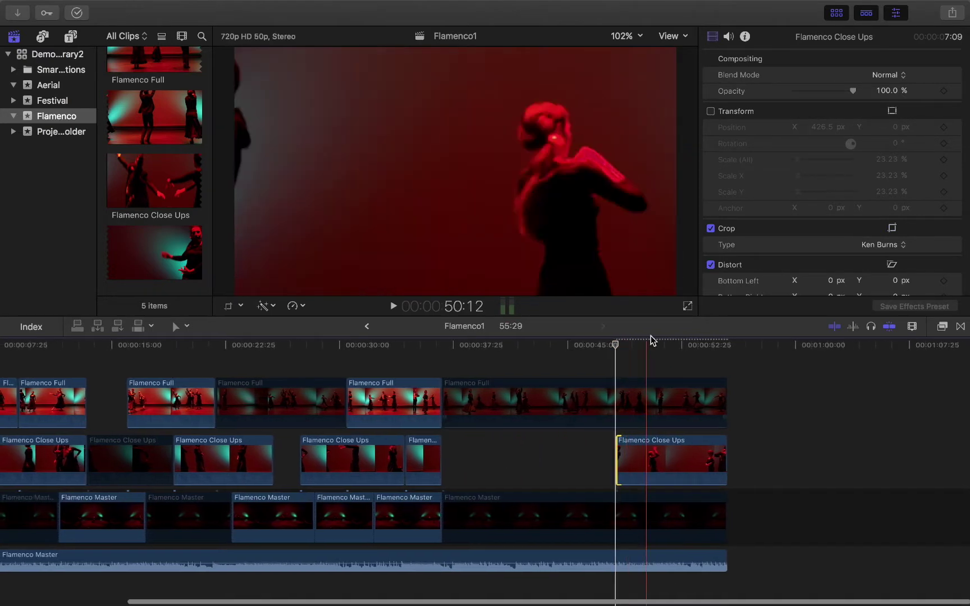
left_click(666, 452)
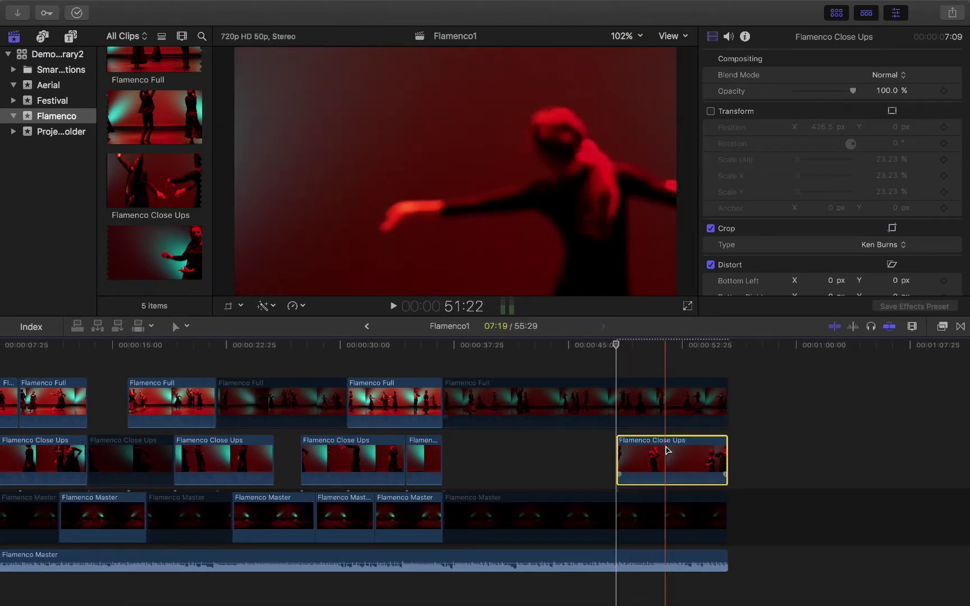
left_click(653, 344)
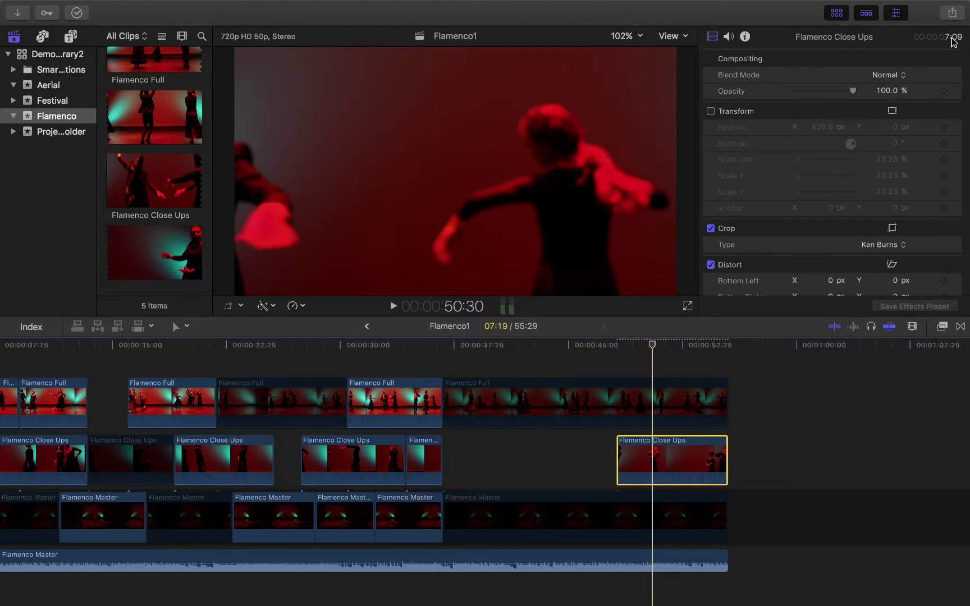
Enable Crop editing on the last Flamenco Close Ups segment, and tighten its Ken Burns End frame around the dancer at 50:10
key("super+equal")
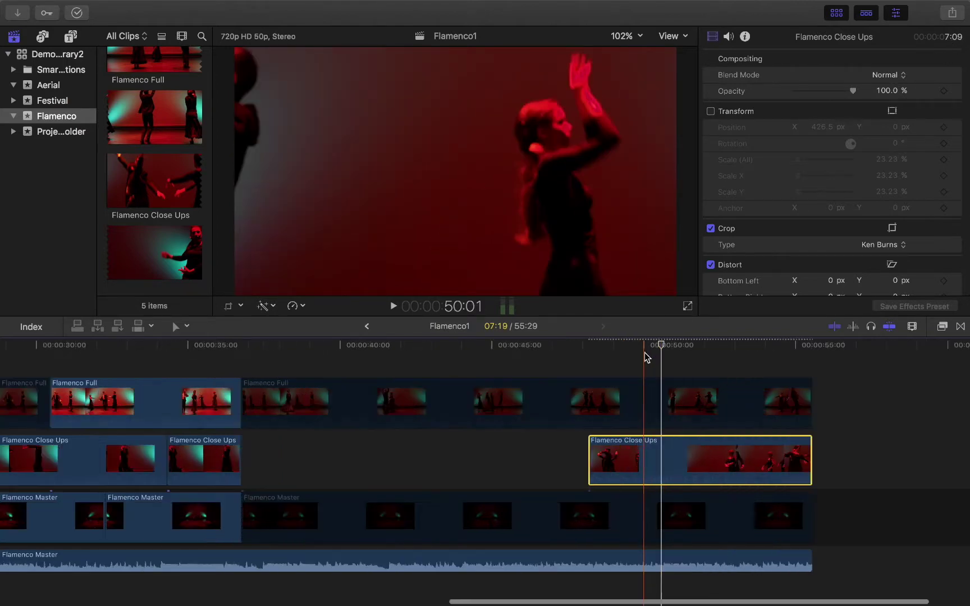
scroll(645, 356, "right", 3)
left_click(548, 415)
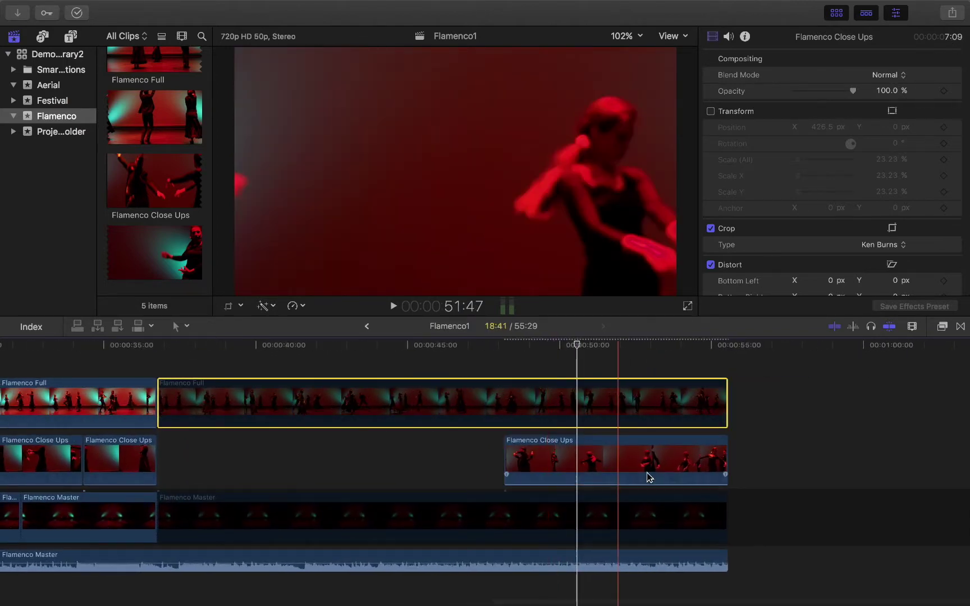
left_click(534, 346)
left_click_drag(534, 349, 565, 393)
left_click(583, 471)
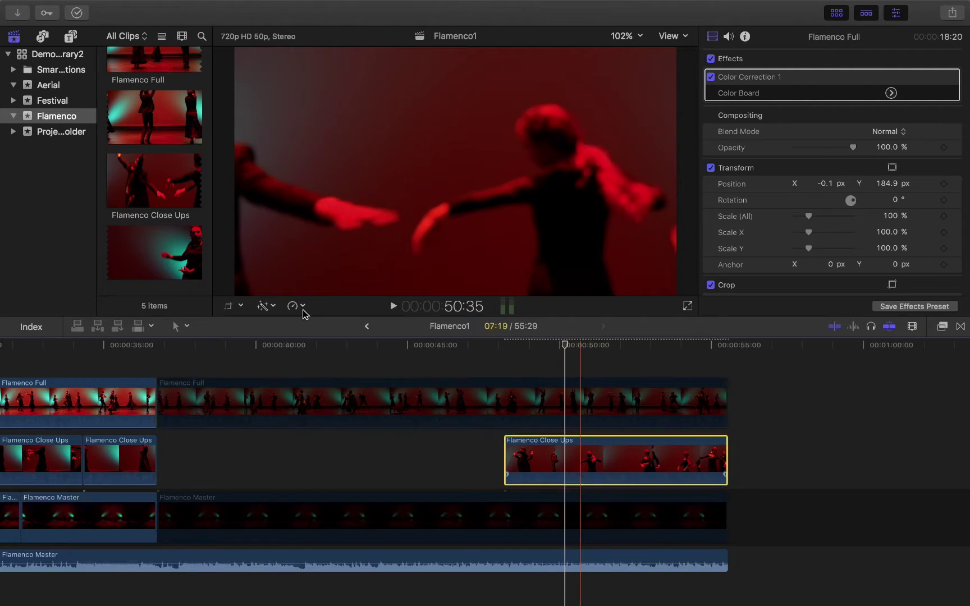
left_click(242, 307)
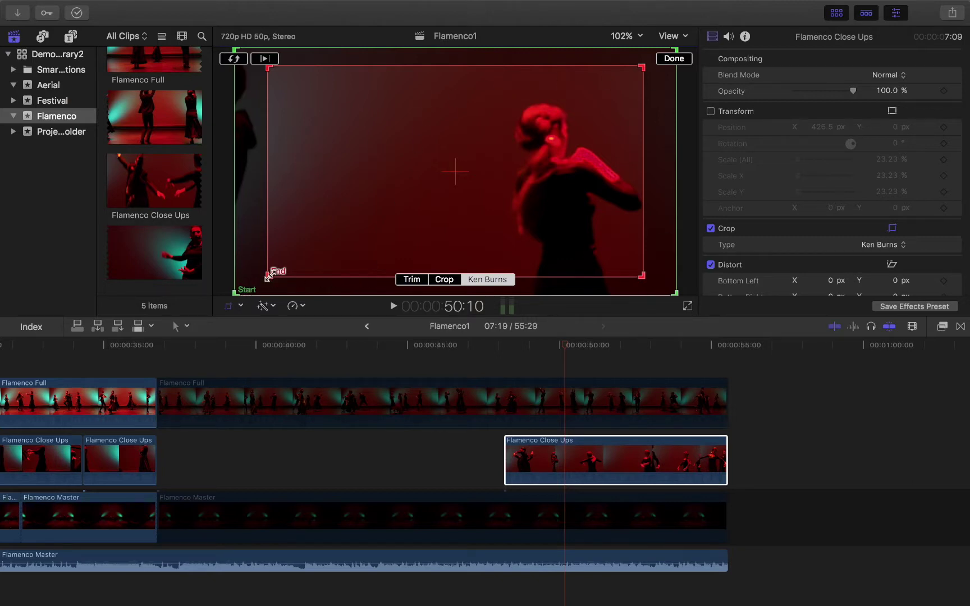
left_click_drag(269, 277, 397, 203)
left_click_drag(570, 113, 564, 130)
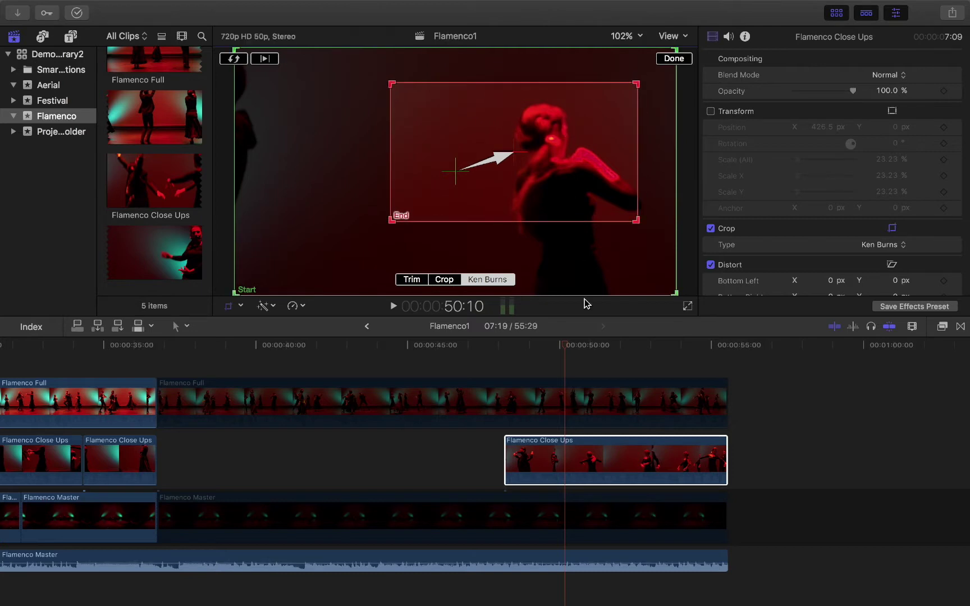
Move the playhead to the segment's start at 48:10, and play a preview of the Ken Burns move
left_click_drag(568, 348, 507, 387)
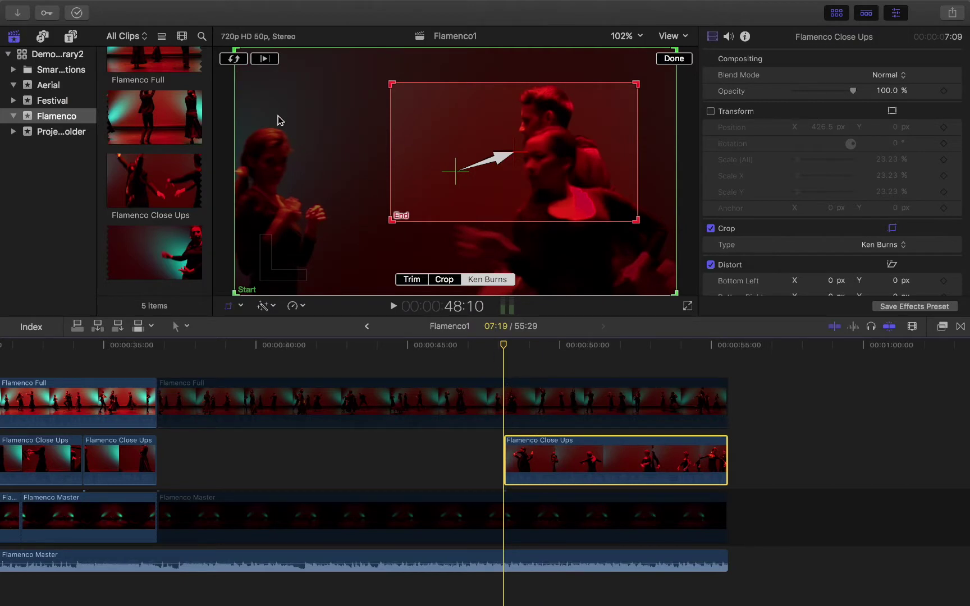
left_click(266, 58)
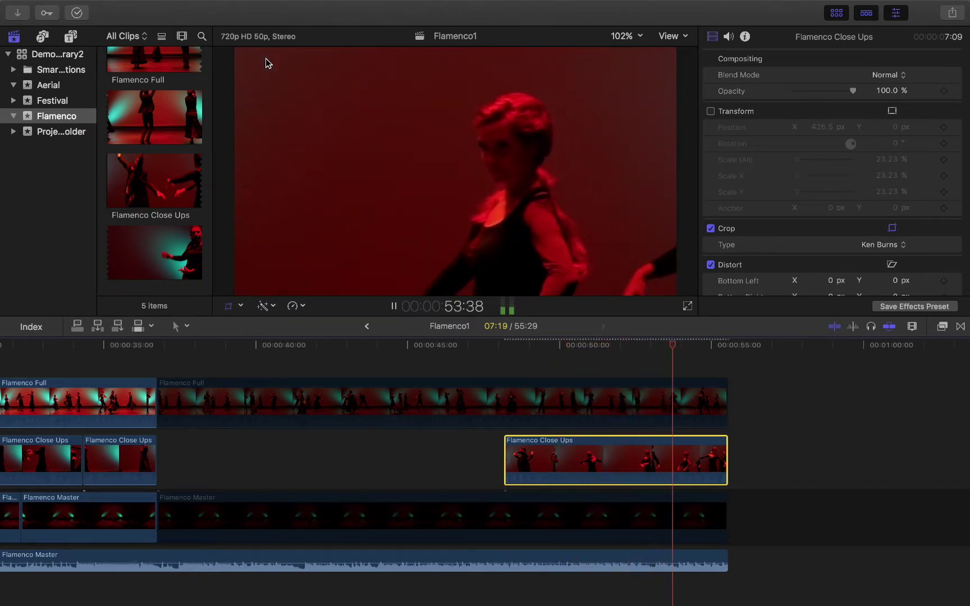
key("shift+c")
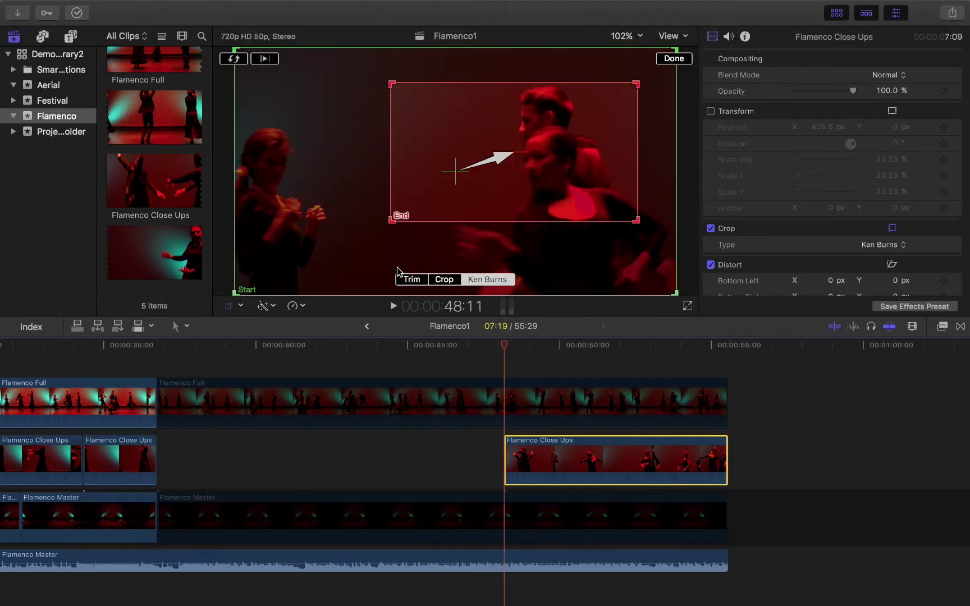
Swap the Ken Burns Start and End frames of the last Close Ups segment, and preview the reversed move
left_click(234, 58)
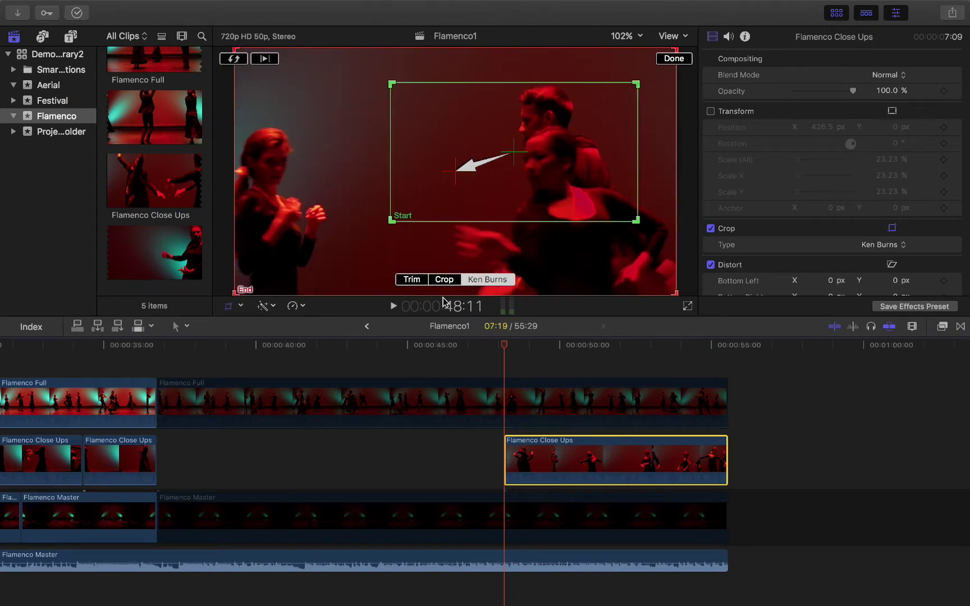
left_click(262, 59)
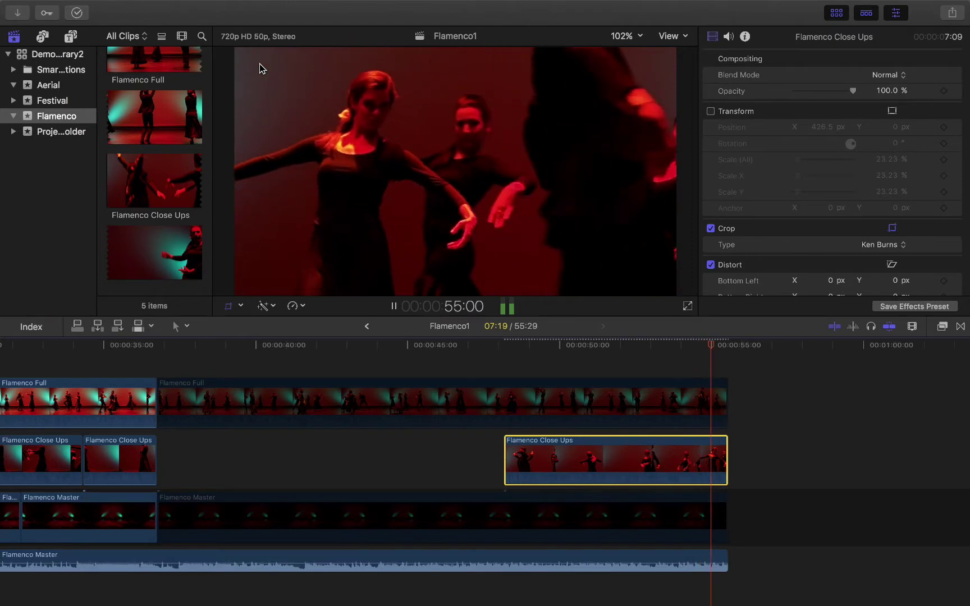
key("shift+c")
At 51:26 in the last Close Ups segment, shift the Ken Burns End frame 150 px to the right and shrink it around the dancer
left_click(526, 344)
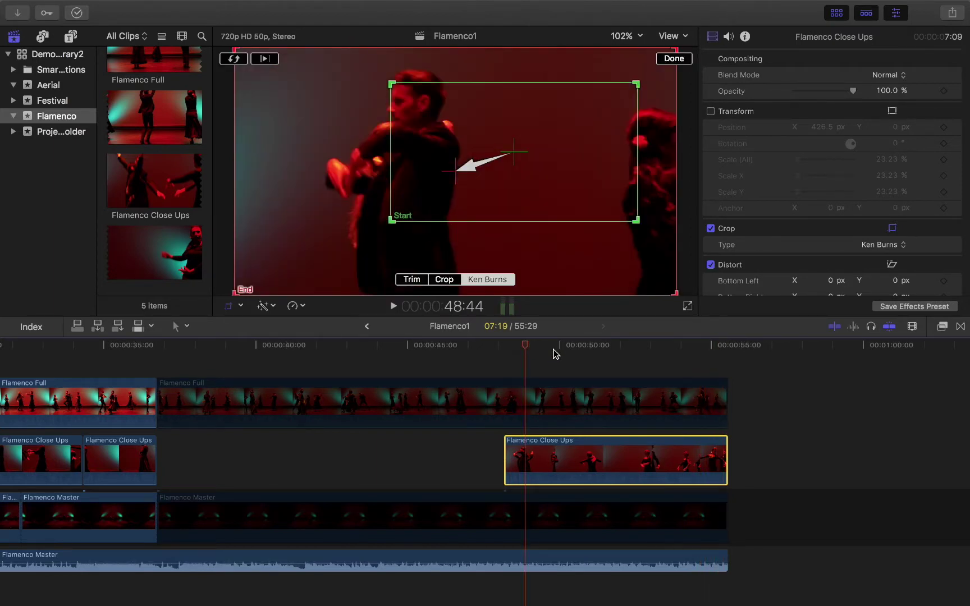
left_click_drag(556, 353, 606, 349)
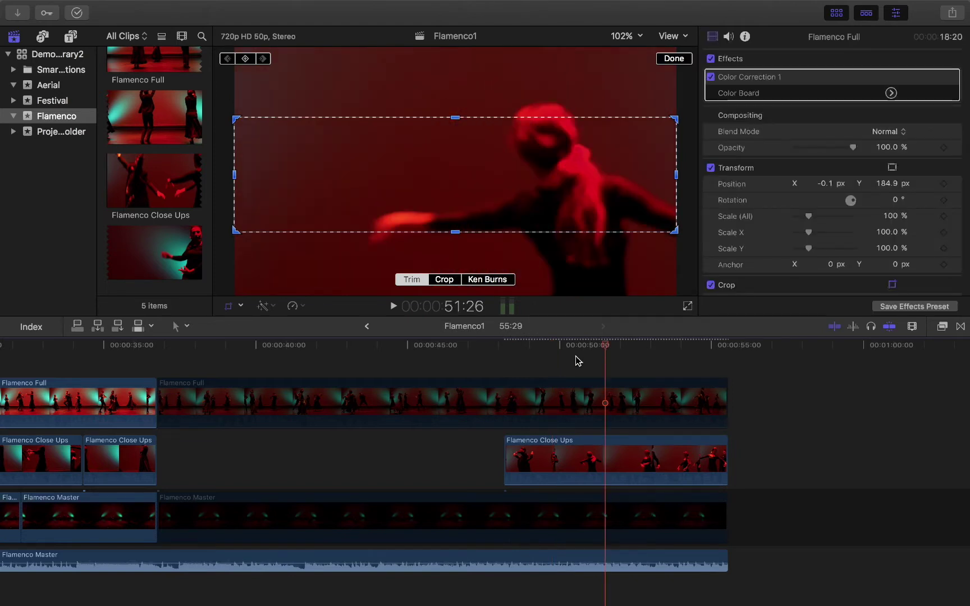
left_click(552, 460)
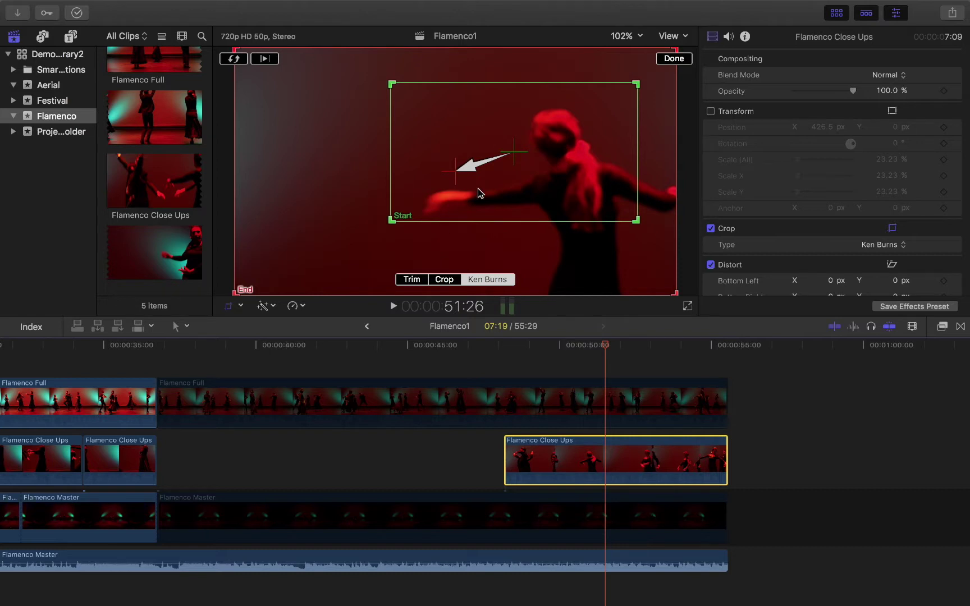
left_click_drag(399, 219, 453, 200)
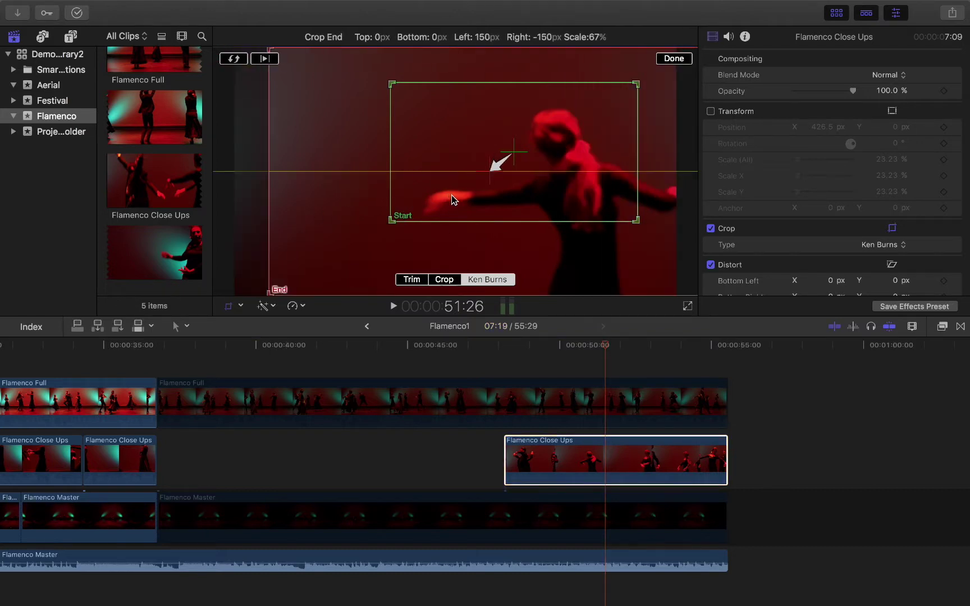
left_click_drag(270, 292, 425, 208)
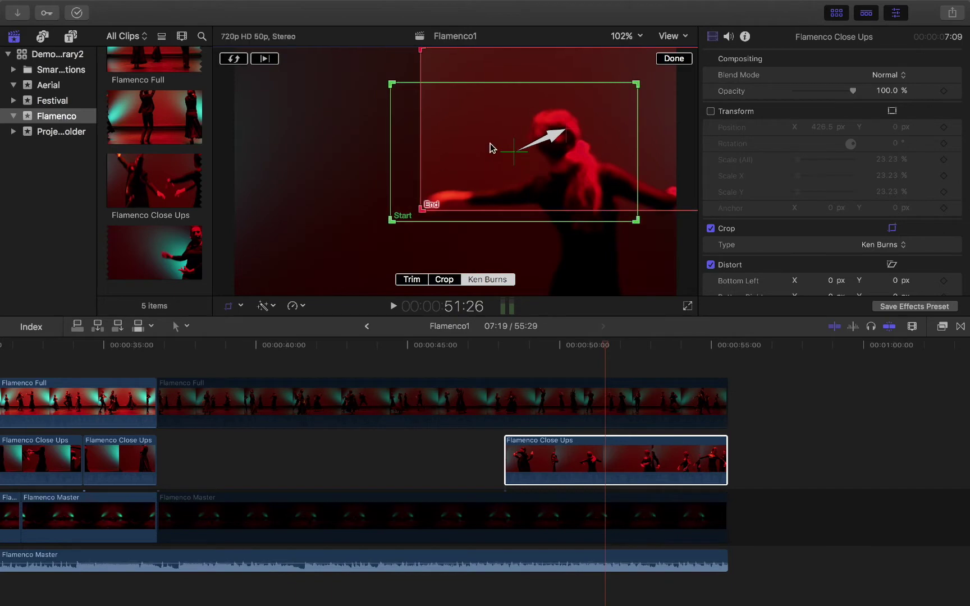
Place the Start frame at the picture's left and the End frame at its right, level and equal in size for a horizontal pan
left_click_drag(490, 143, 502, 214)
left_click_drag(446, 124, 286, 119)
left_click_drag(484, 89, 512, 176)
key("Down")
left_click_drag(612, 195, 464, 108)
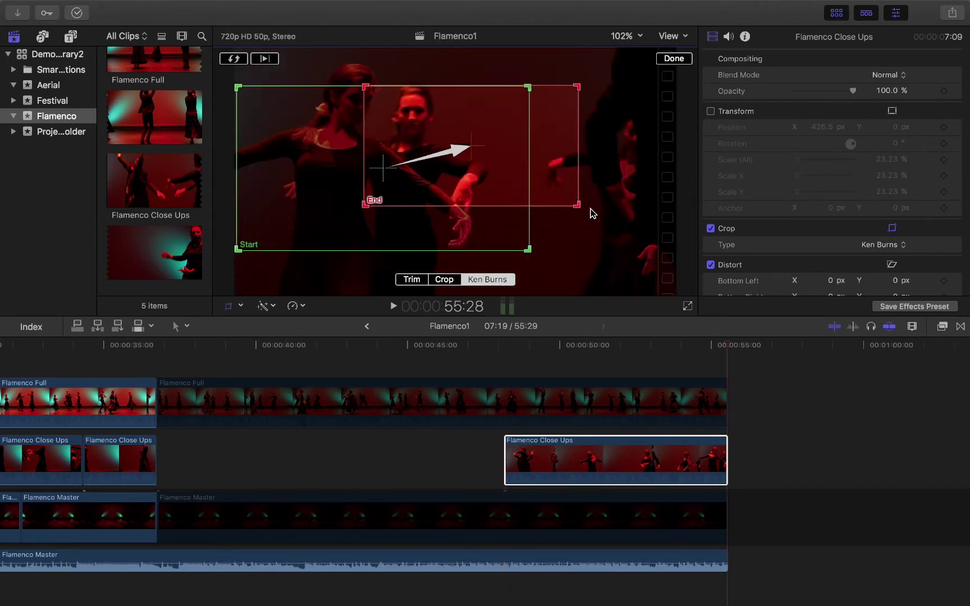
left_click_drag(577, 205, 623, 241)
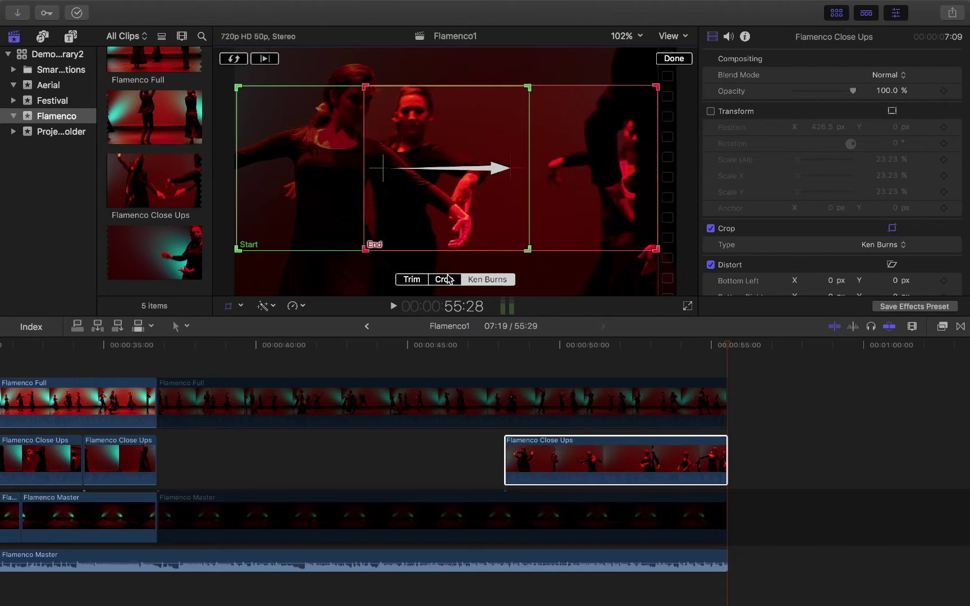
Play a preview of the segment's horizontal Ken Burns pan, and stop near the end at 55:15
left_click(262, 58)
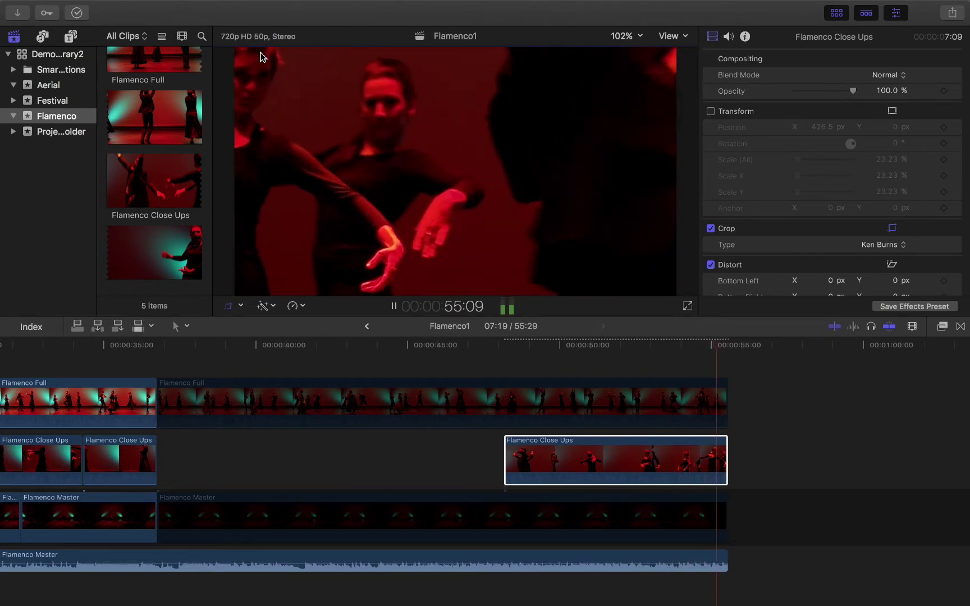
key("shift+c")
mouse_move(468, 40)
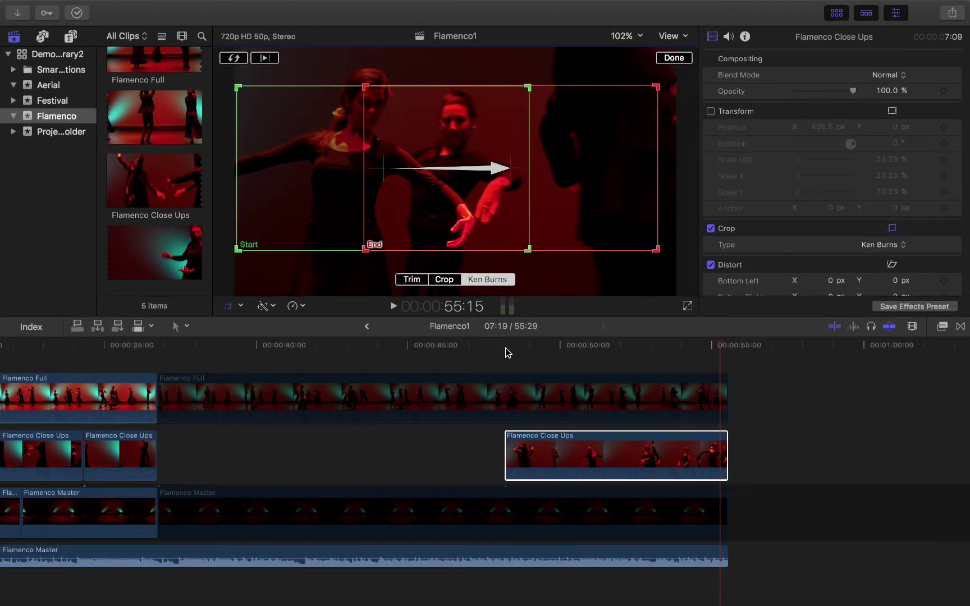
Switch the segment's crop type to Trim and to Crop, and return it to Ken Burns
left_click(414, 278)
left_click(443, 281)
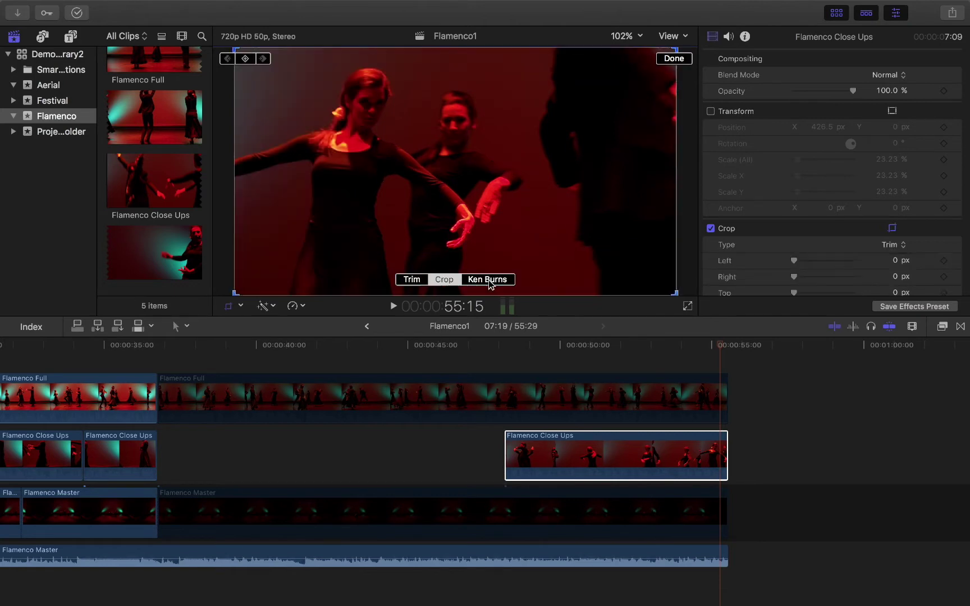
left_click(489, 281)
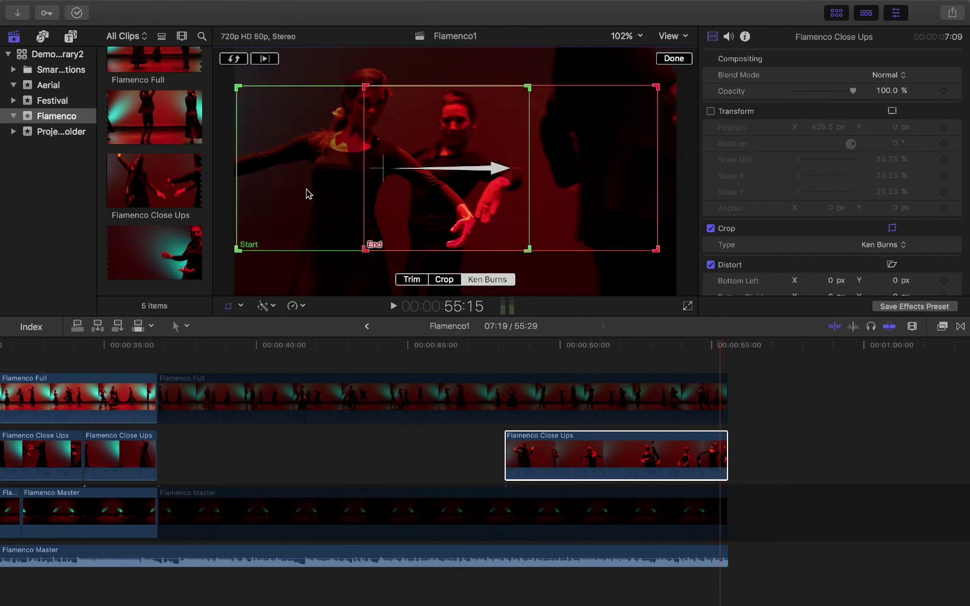
Try skewing the last Flamenco Close Ups segment with Distort by moving its top-left corner, right side and lower edge
left_click(242, 307)
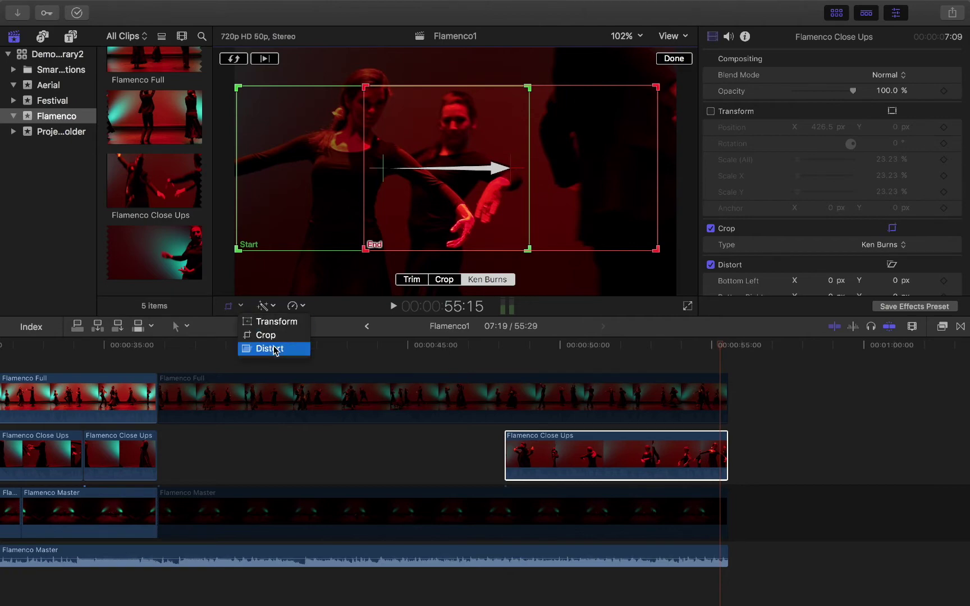
left_click(269, 349)
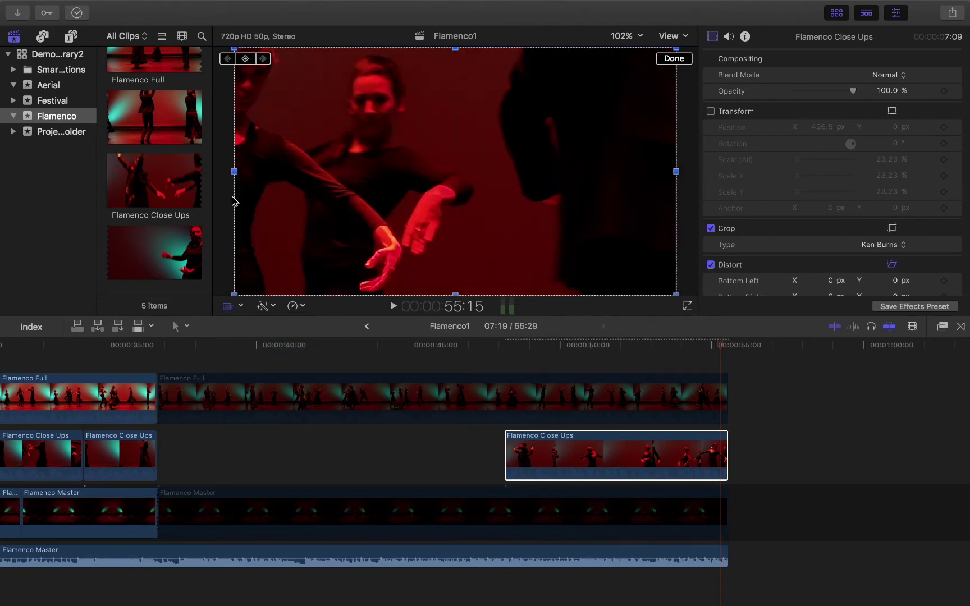
left_click_drag(234, 54, 295, 78)
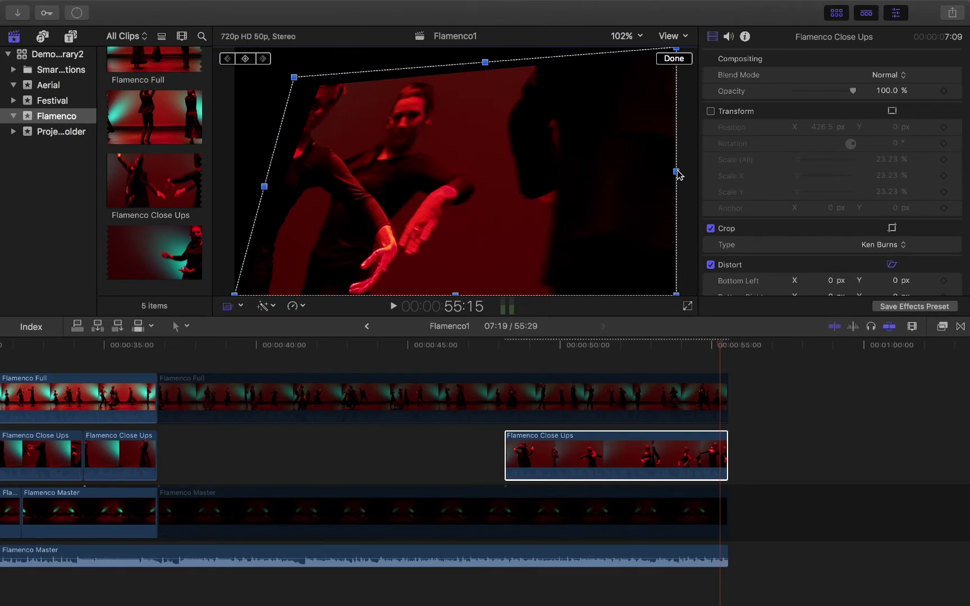
left_click_drag(676, 171, 548, 137)
left_click_drag(552, 265, 563, 98)
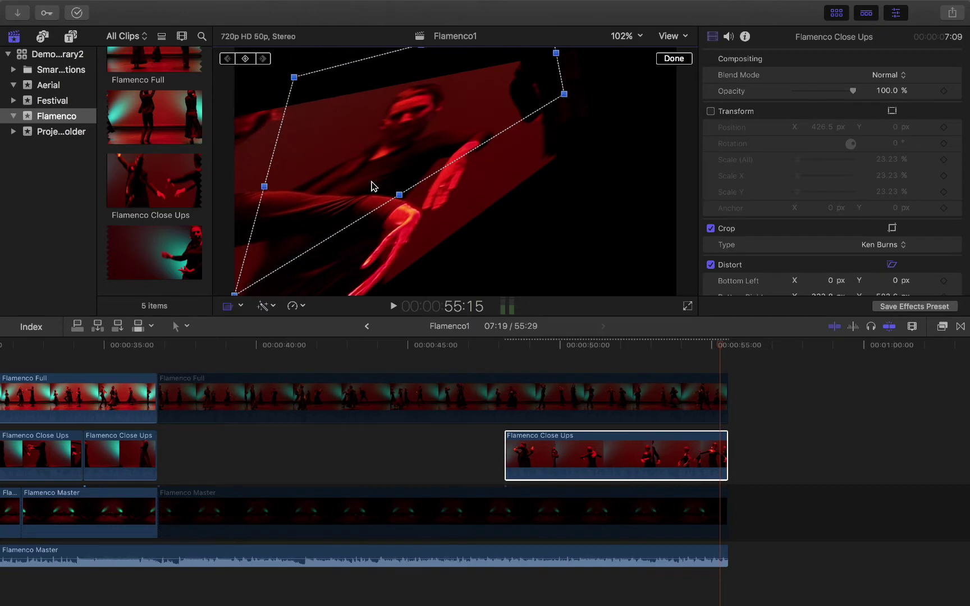
left_click_drag(402, 192, 540, 282)
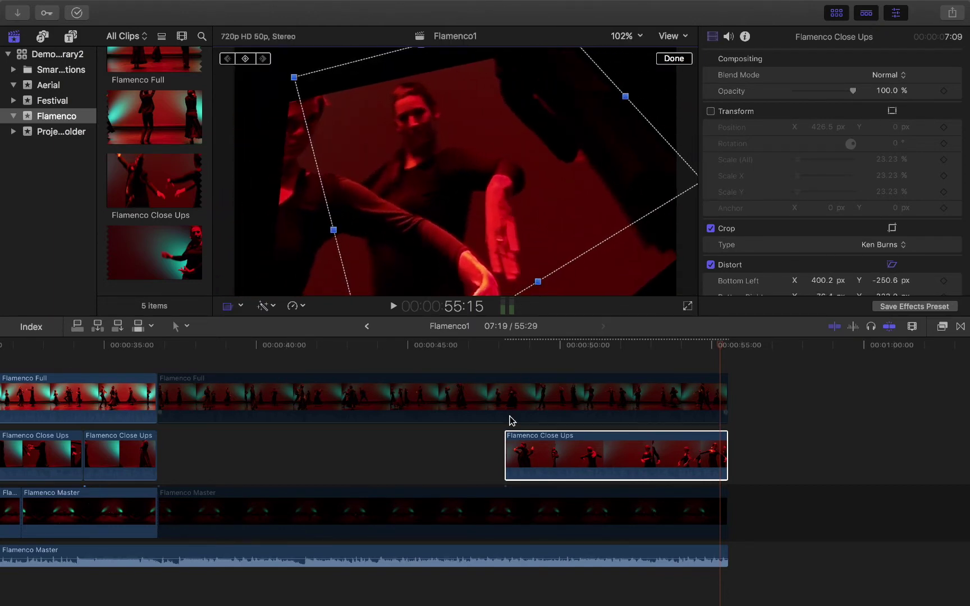
Undo all the Distort changes made to the last Flamenco Close Ups segment
key("super+z")
key("super+z")
key("super+z")
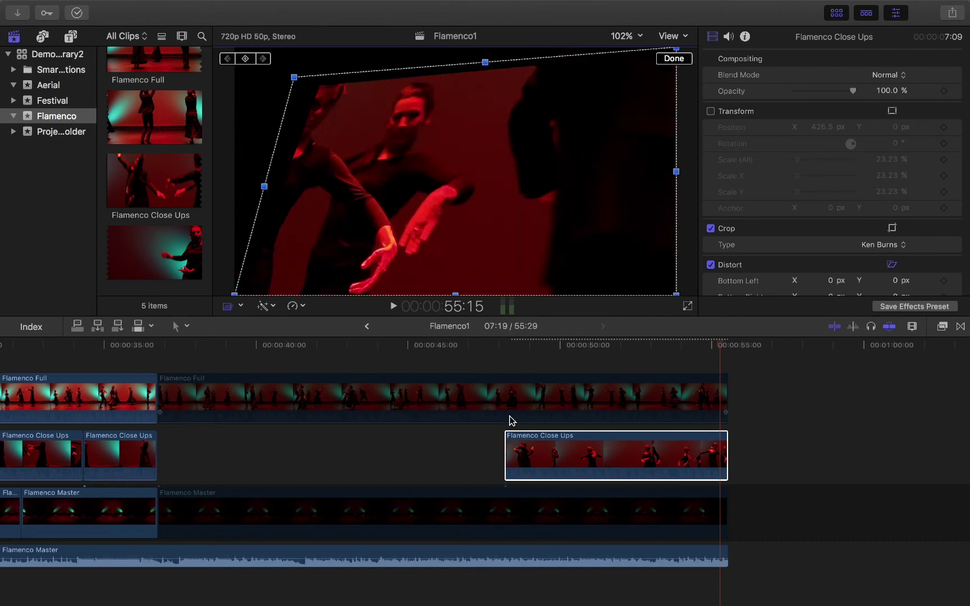
key("super+z")
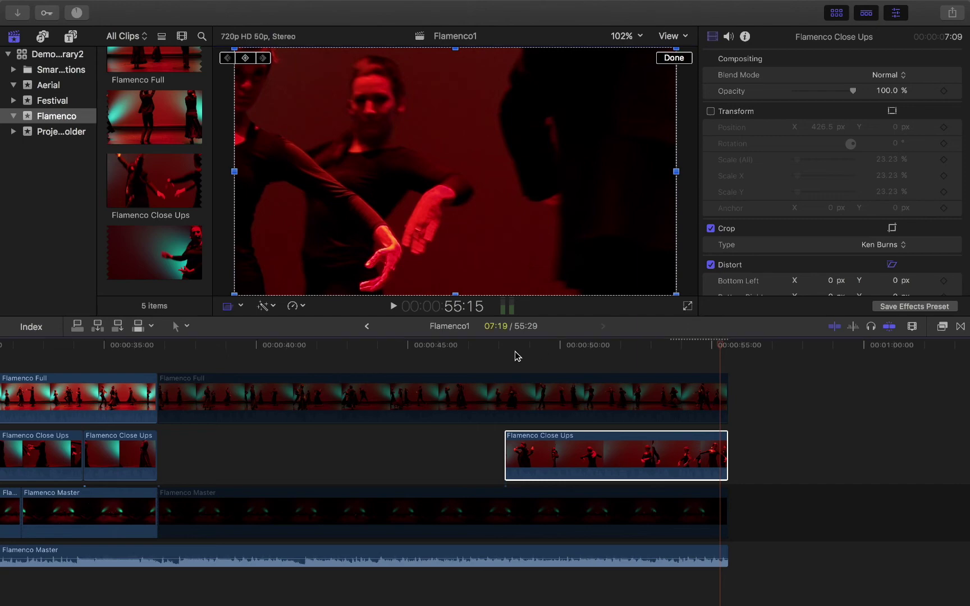
Reselect the last Flamenco Close Ups segment at 54:09, and open the choice of Transform, Crop and Distort
left_click_drag(516, 352, 689, 370)
left_click(588, 462)
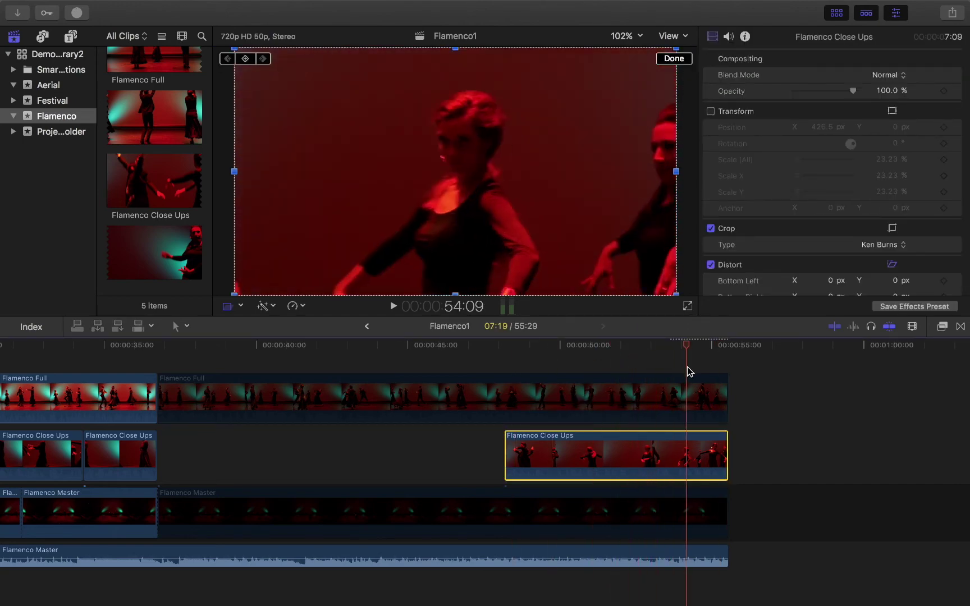
left_click(242, 306)
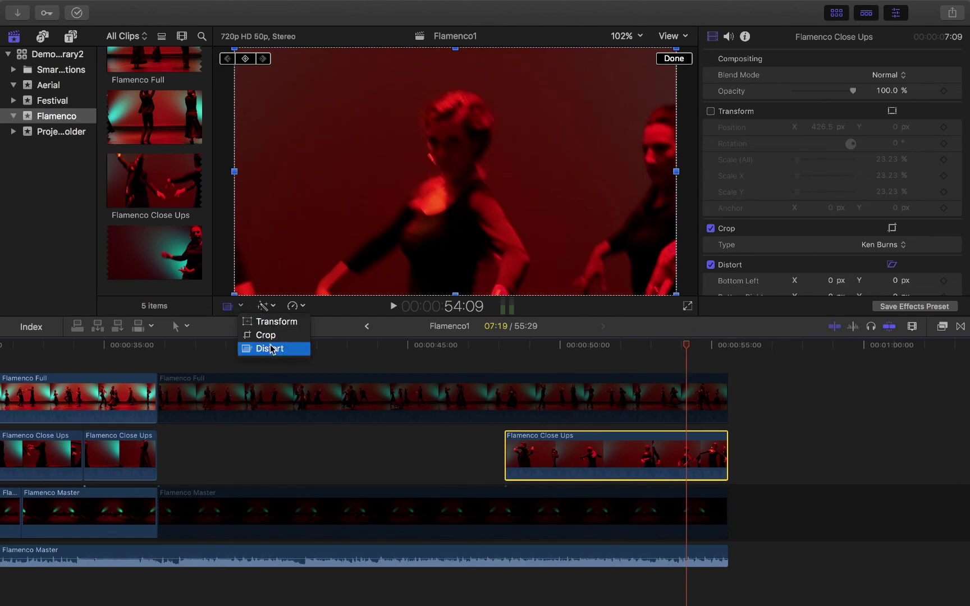